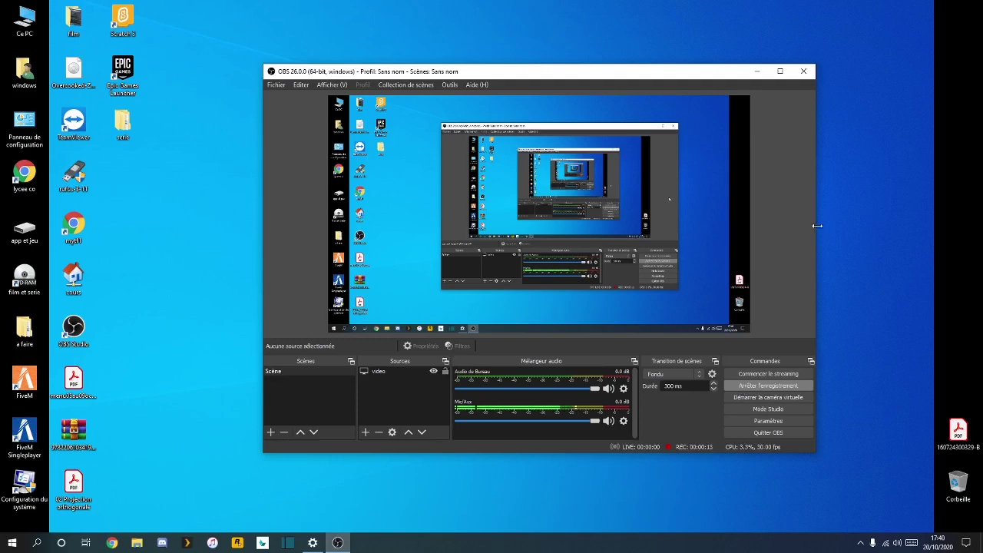
Minimize the recorder window and create a new folder named "series" on the desktop.
click(756, 72)
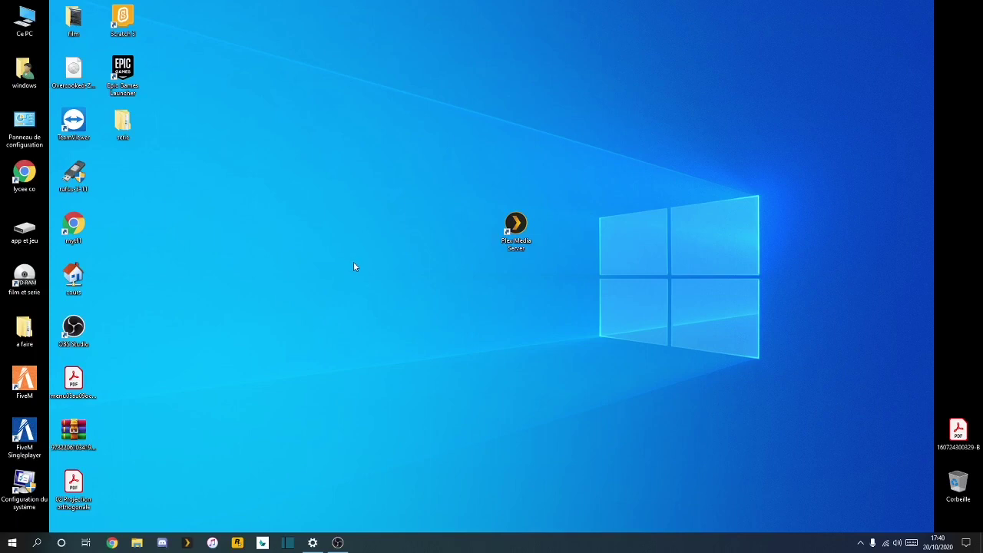
right_click(355, 267)
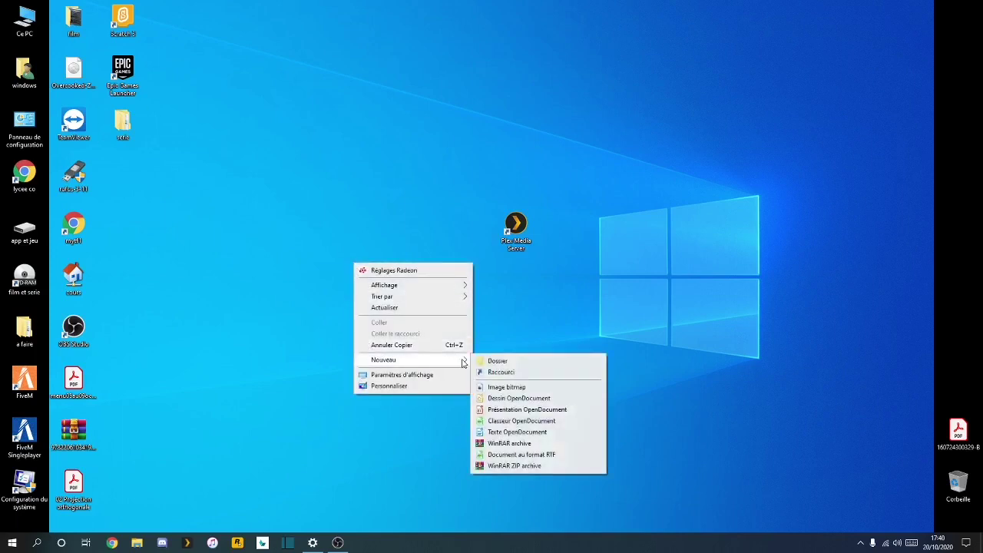
click(478, 361)
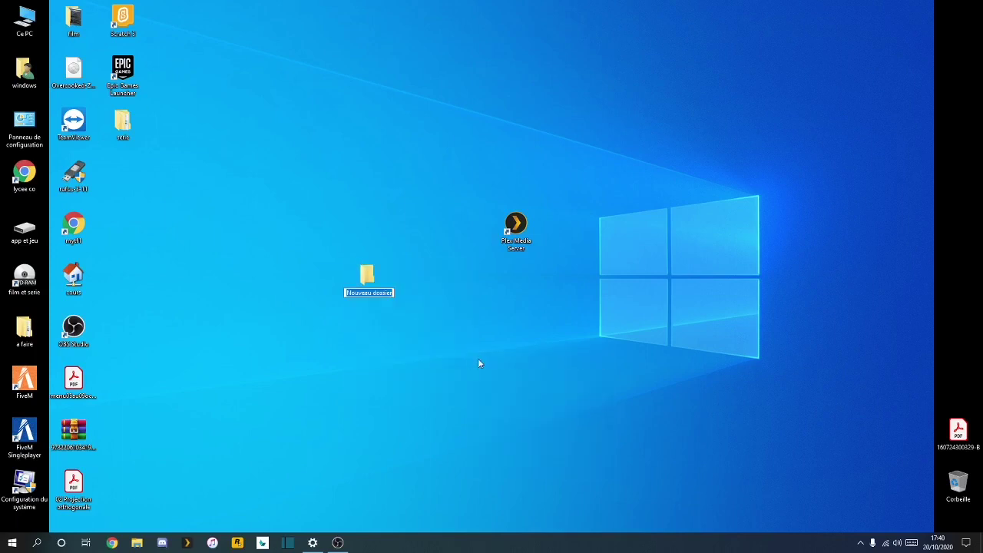
text(serie)
key(Return)
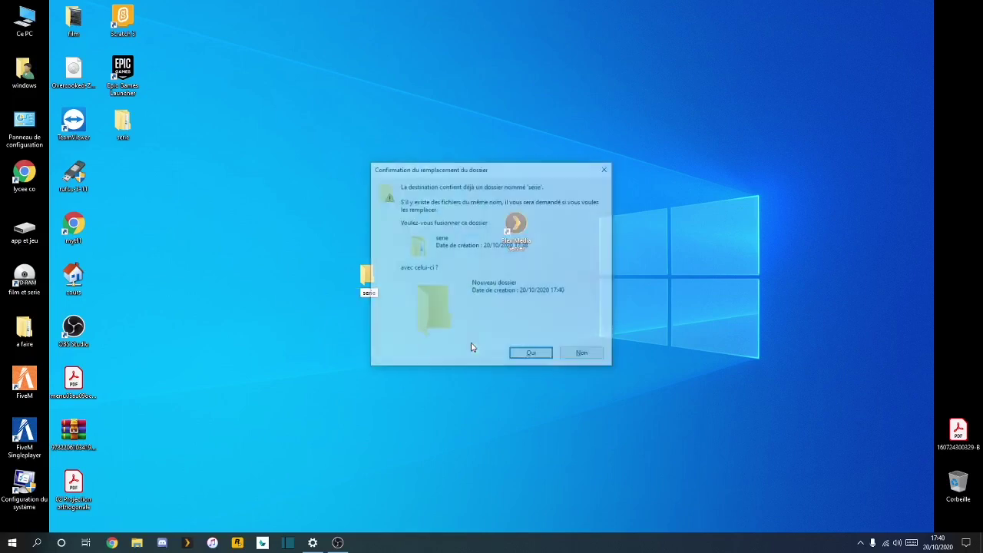
click(575, 355)
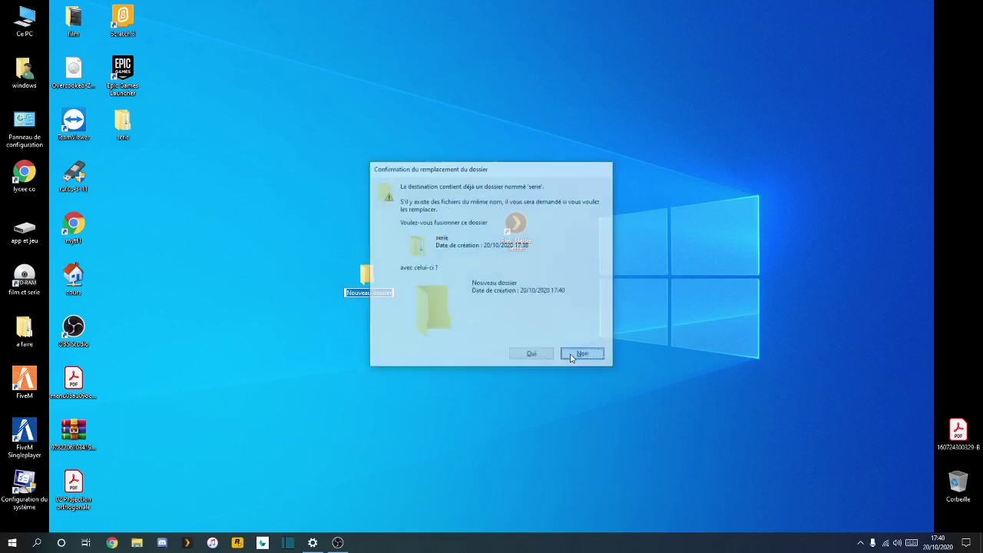
text(serie)
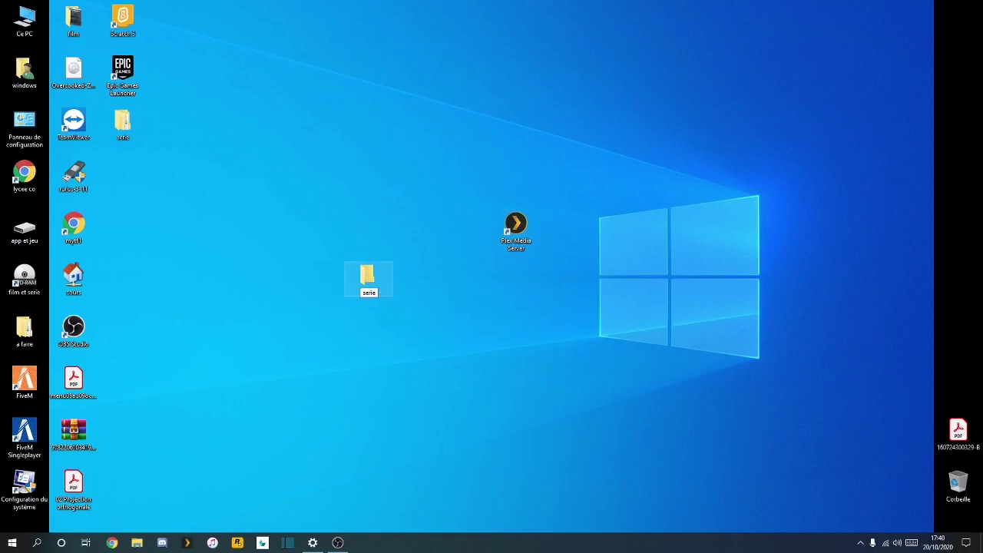
text(s)
key(Return)
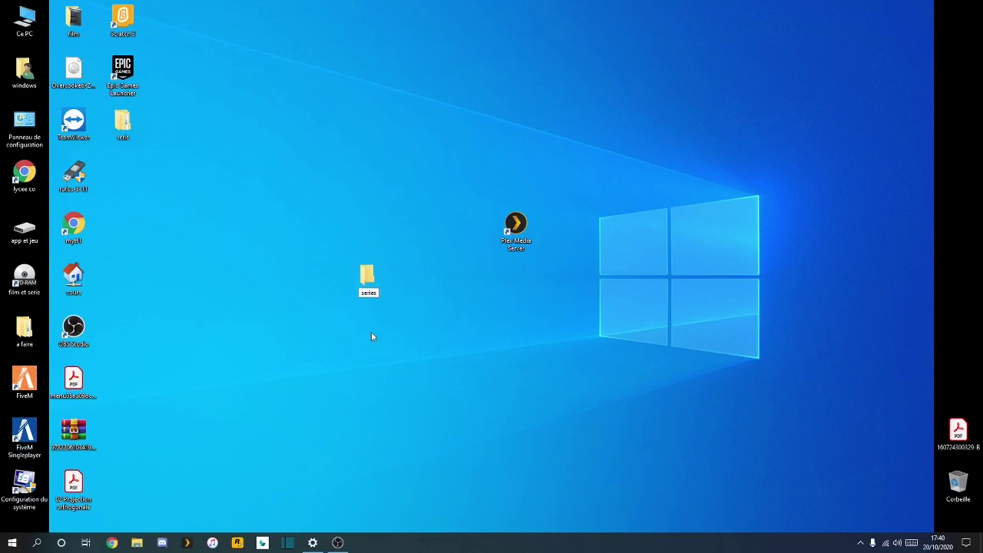
Inside the series folder, create a subfolder named "lucifer" and show the contents as large thumbnails.
double_click(366, 285)
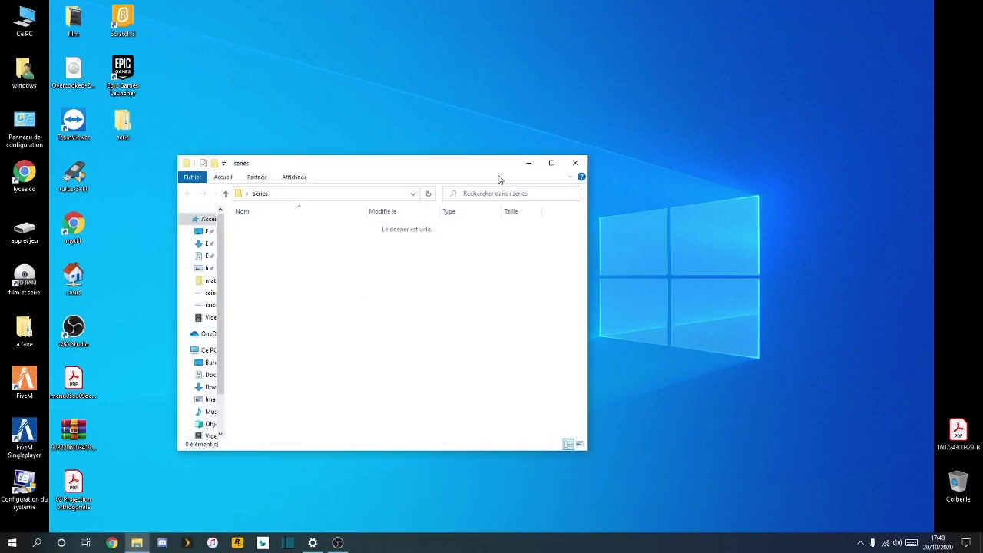
drag(477, 163, 610, 110)
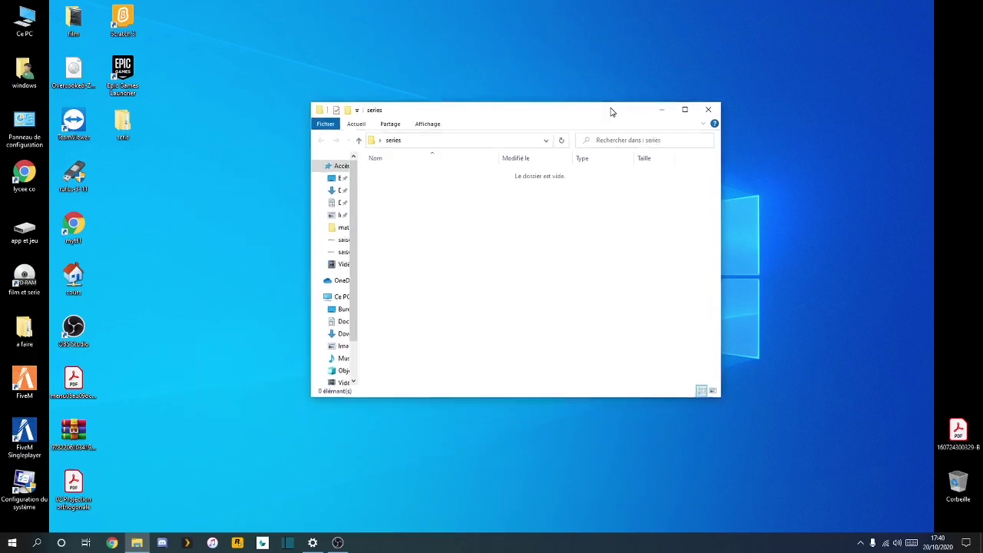
right_click(387, 188)
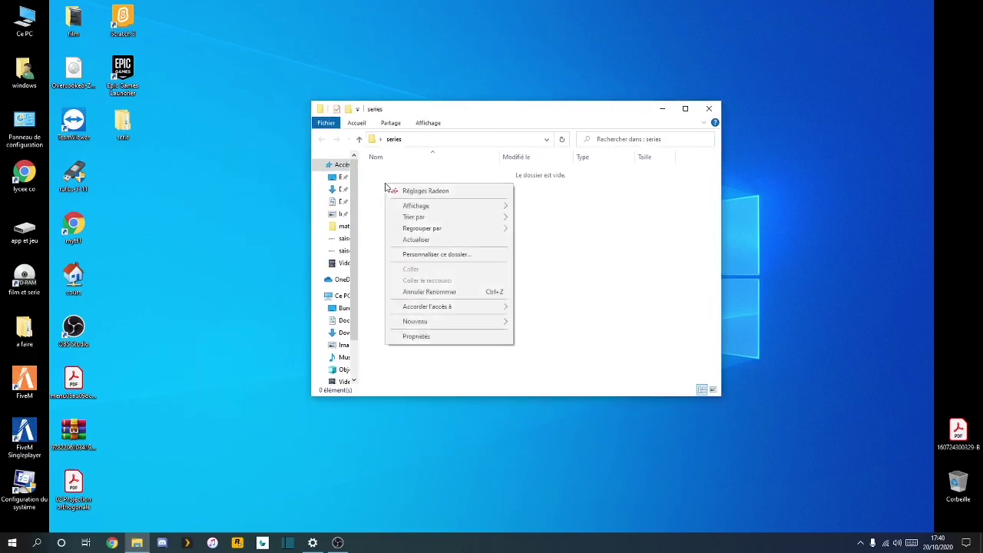
mouse_move(432, 323)
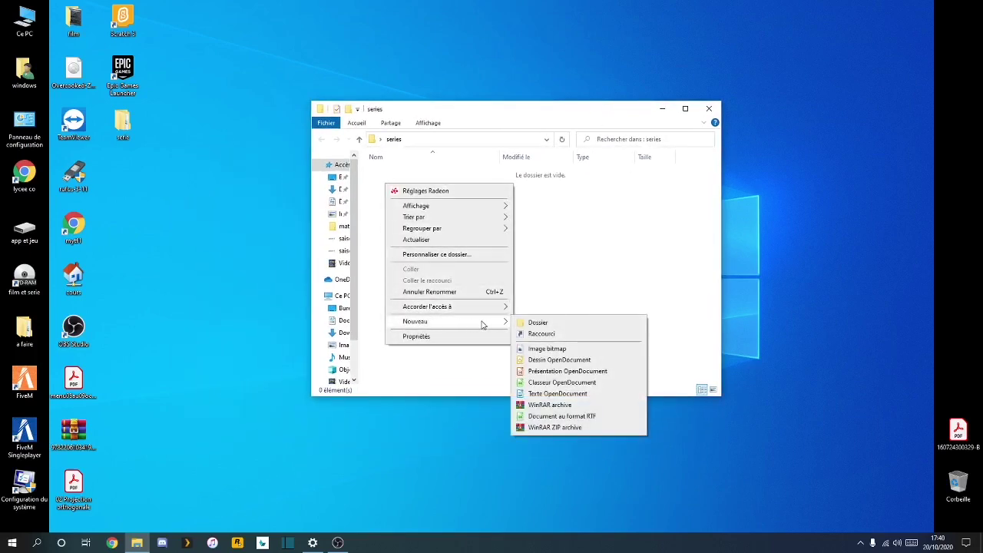
click(524, 325)
key(BackSpace)
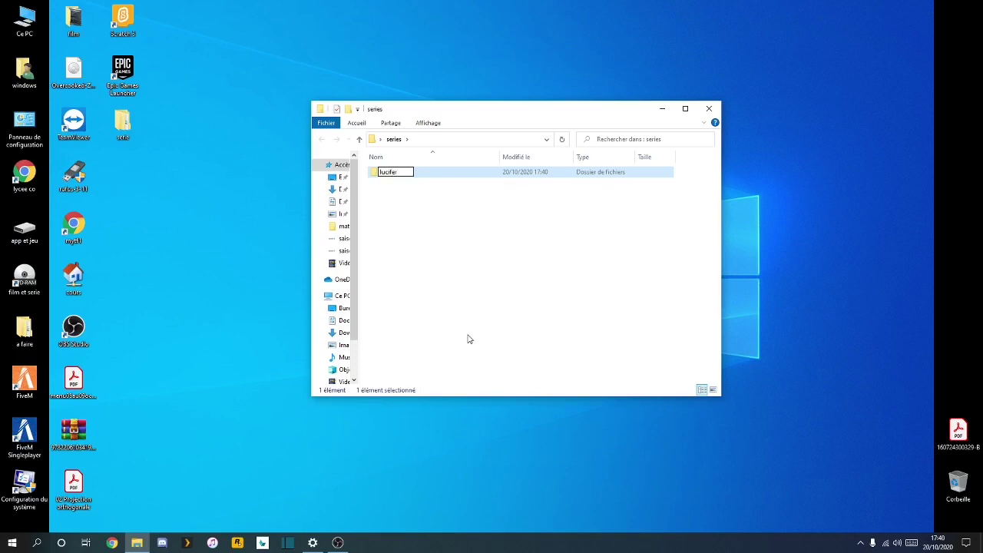
click(470, 338)
click(712, 390)
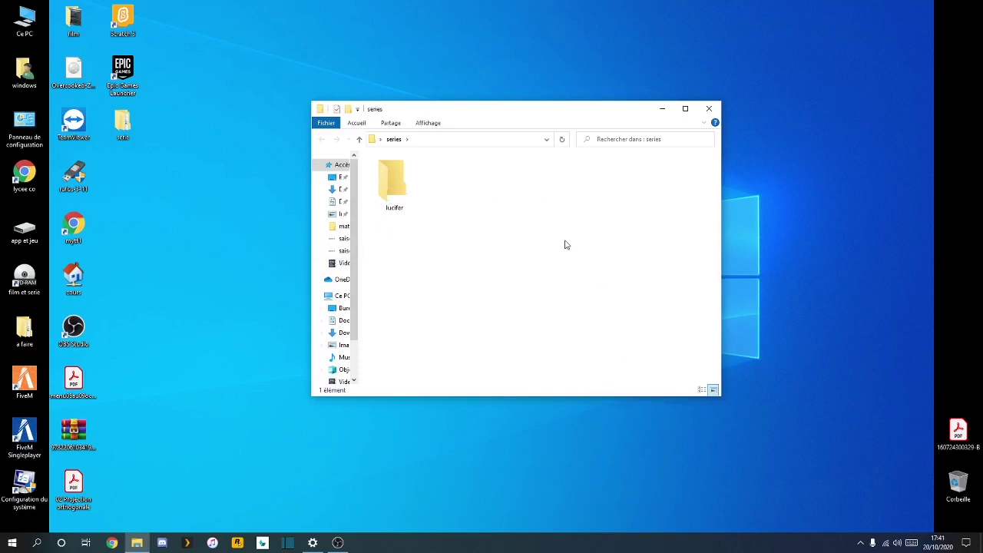
Inside the lucifer folder, create a subfolder named "saison 1".
double_click(405, 184)
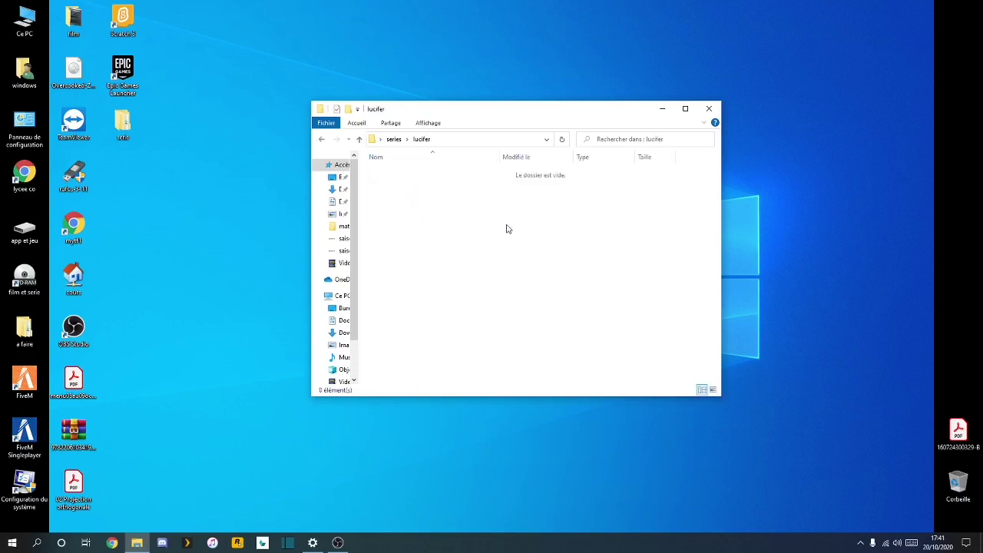
right_click(376, 207)
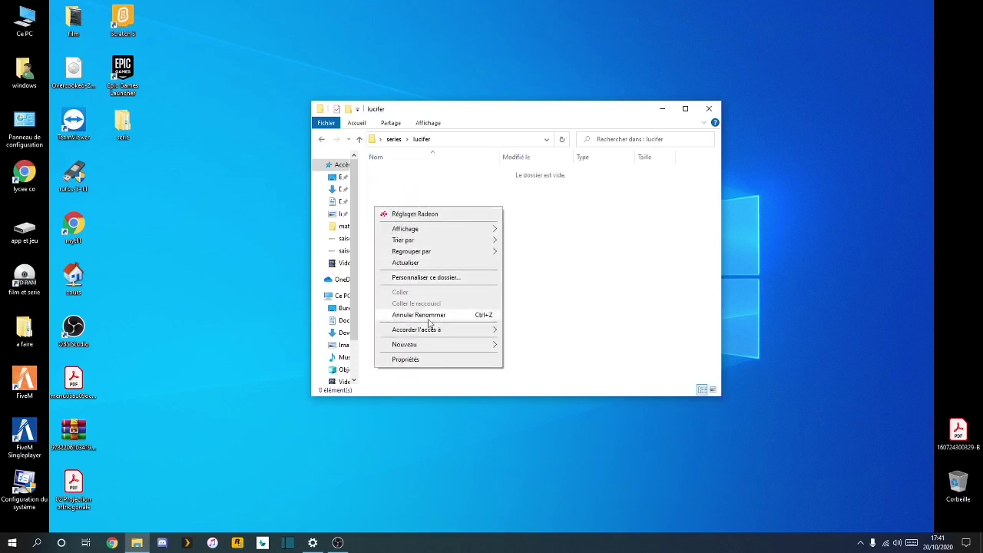
mouse_move(467, 345)
click(522, 348)
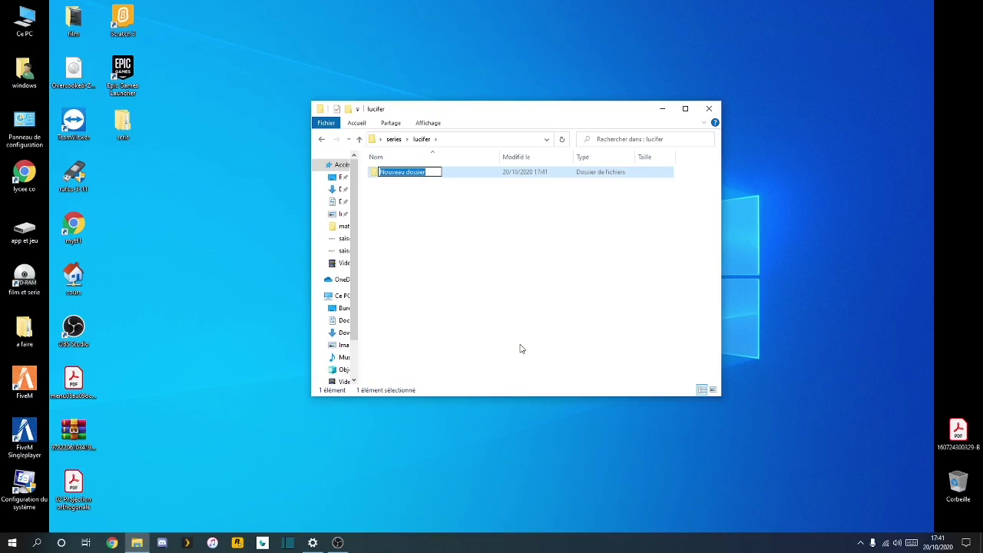
text(saiso)
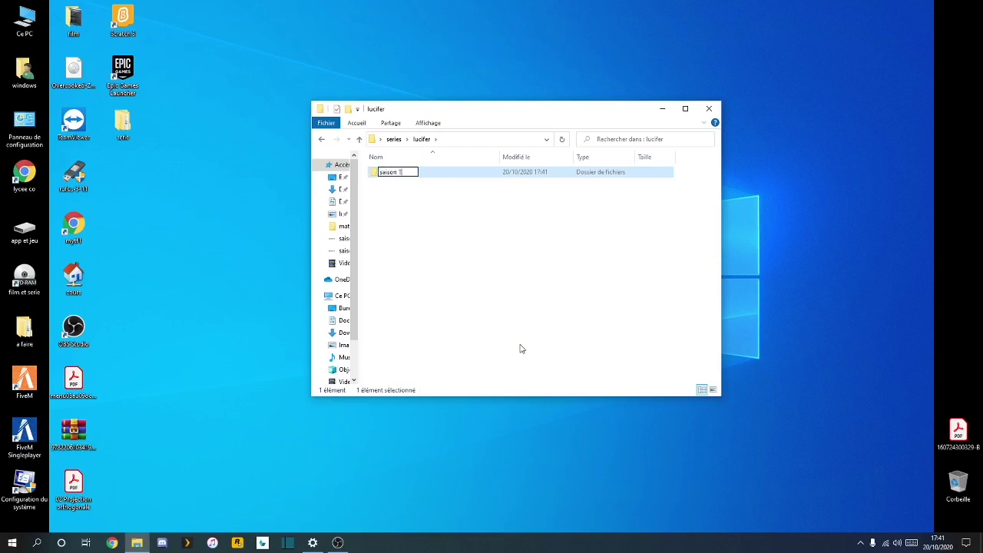
text(n 1)
click(500, 286)
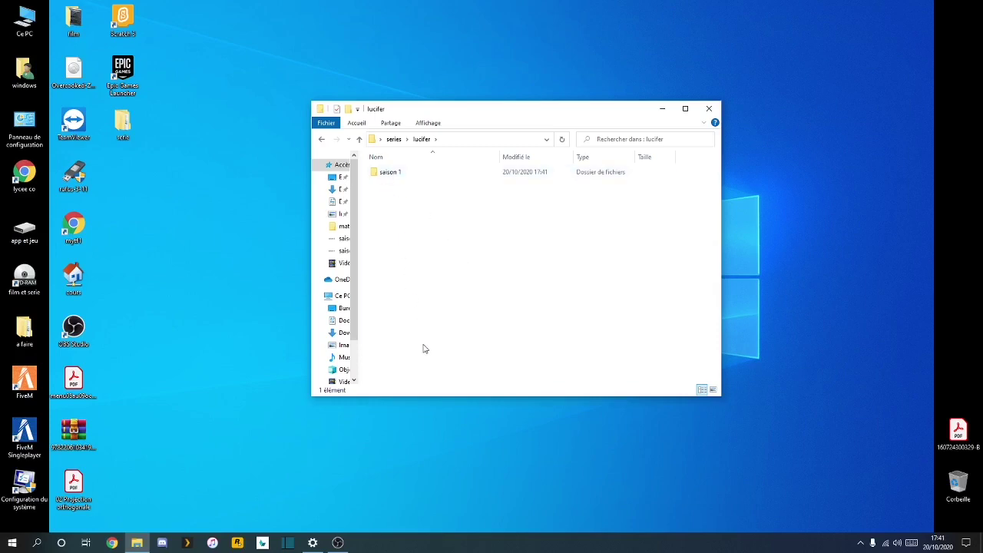
Open the new saison 1 folder, close its window, and delete the demo series folder from the desktop.
double_click(390, 173)
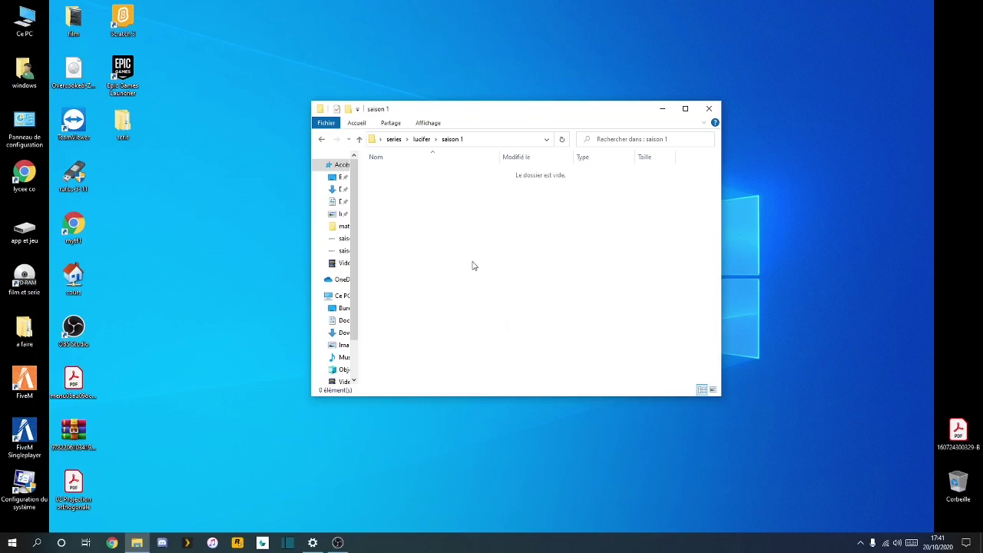
click(709, 109)
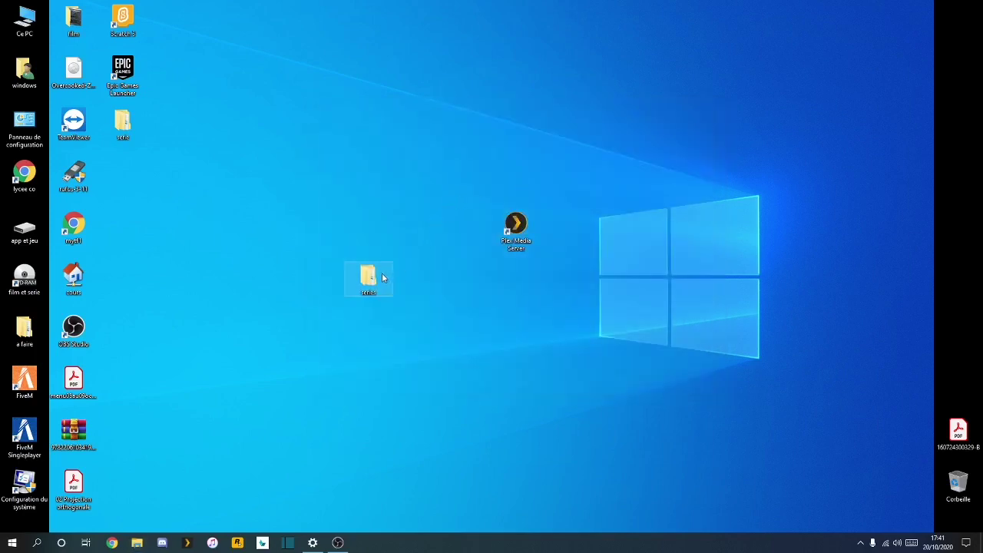
key(Delete)
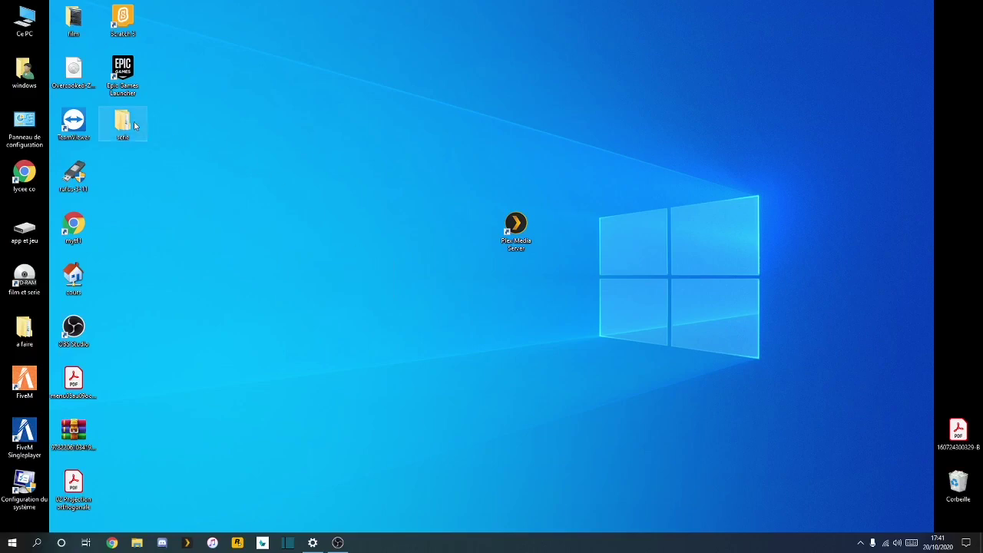
Open the existing serie folder and view the lucifer saison 1 episode files as large thumbnails.
double_click(130, 125)
drag(397, 110, 471, 108)
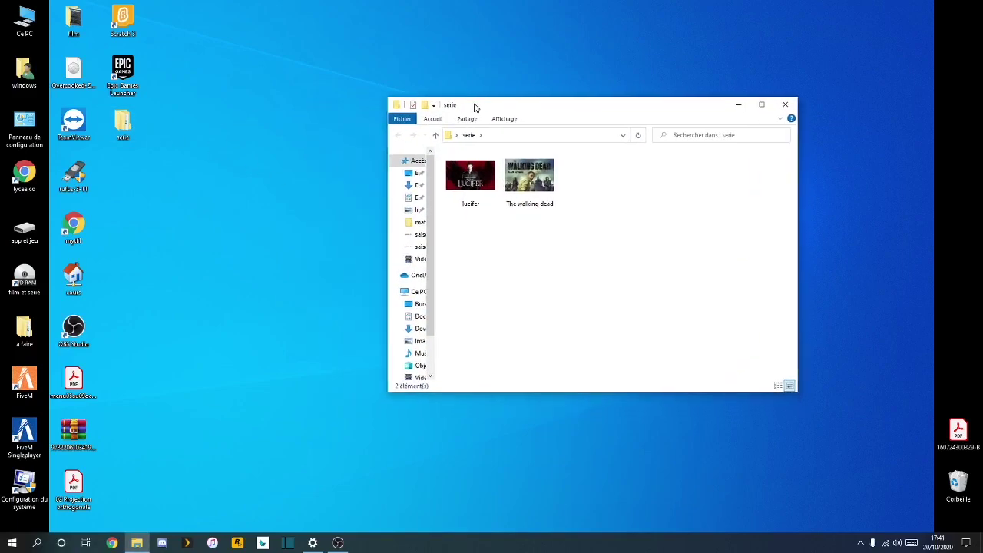
double_click(475, 172)
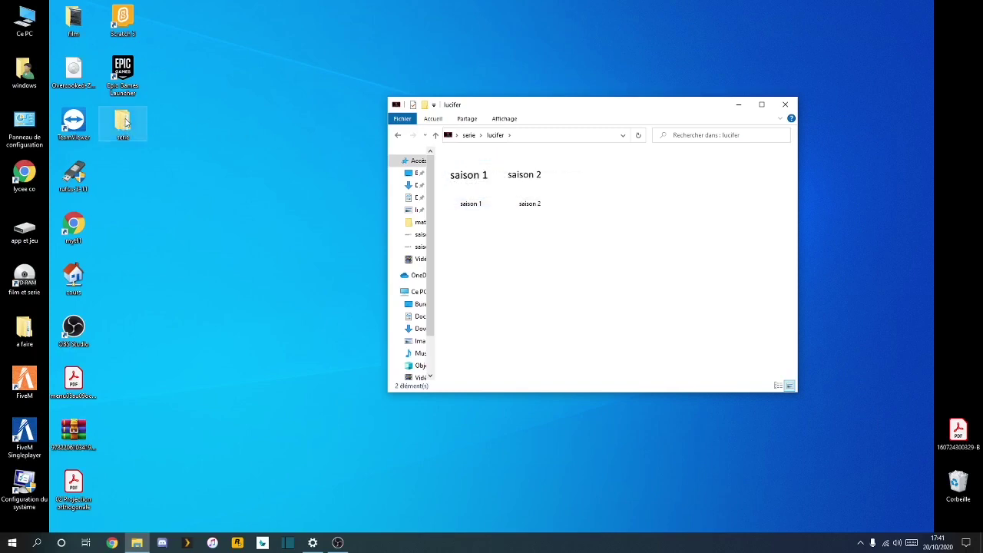
double_click(461, 196)
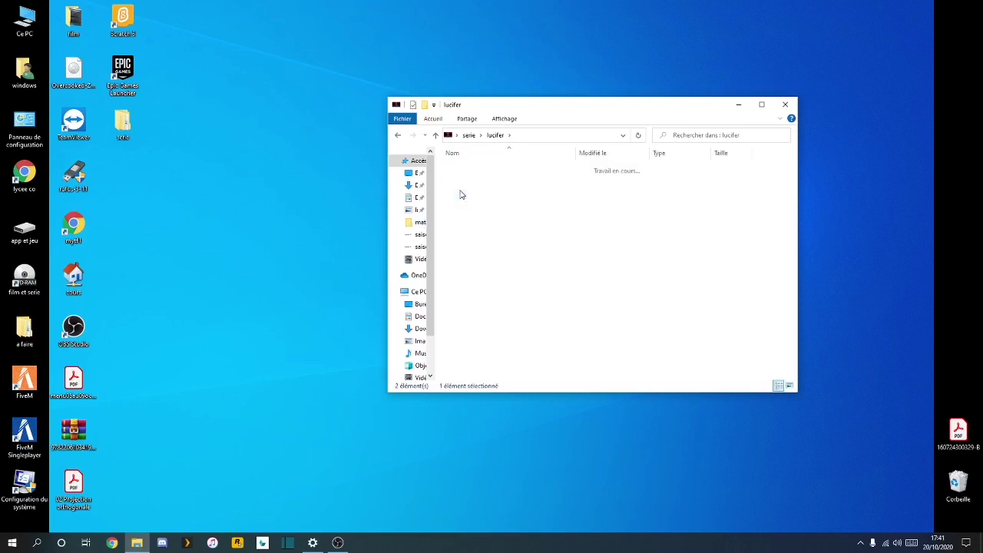
click(789, 386)
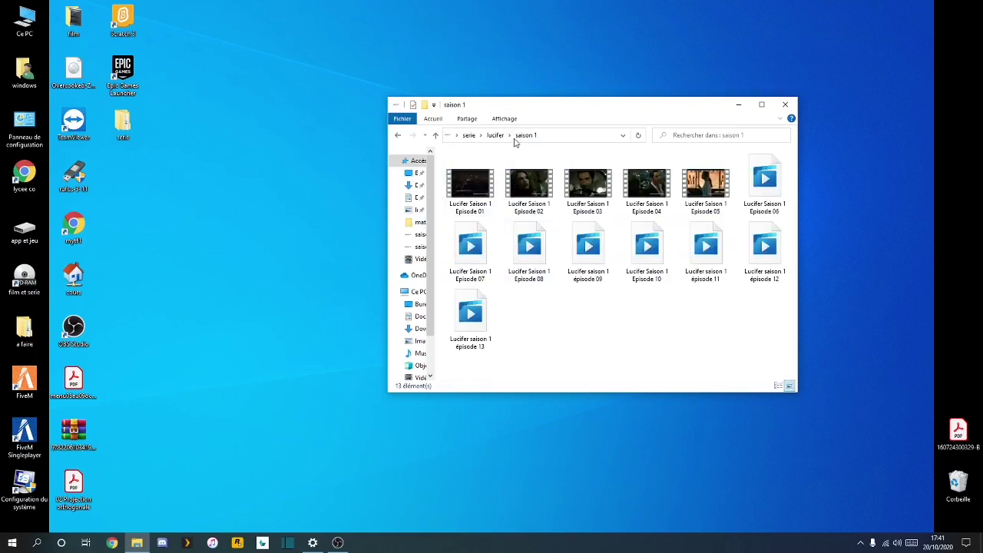
Go back to the serie folder, show The walking dead's season folders as large thumbnails, and open saison 10.
key(alt+Left)
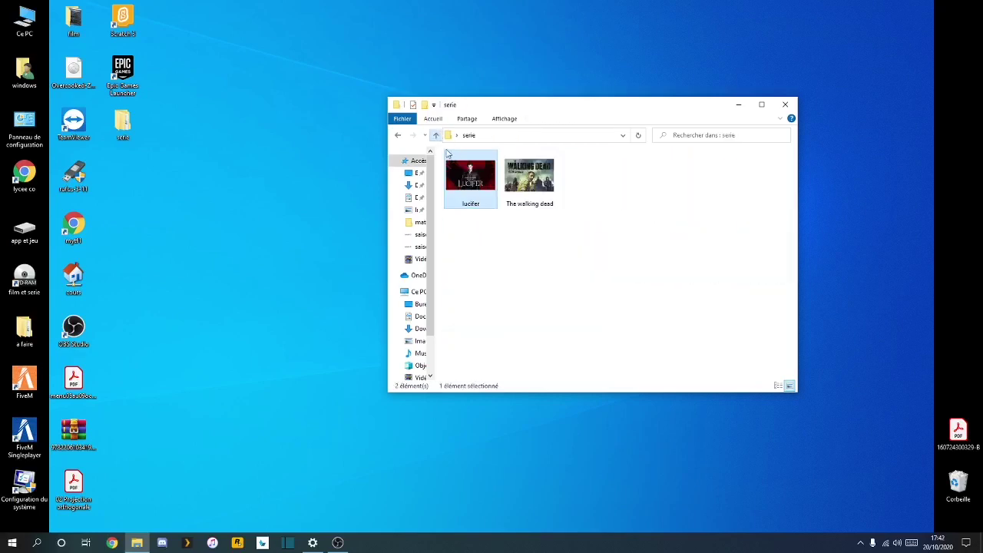
double_click(529, 192)
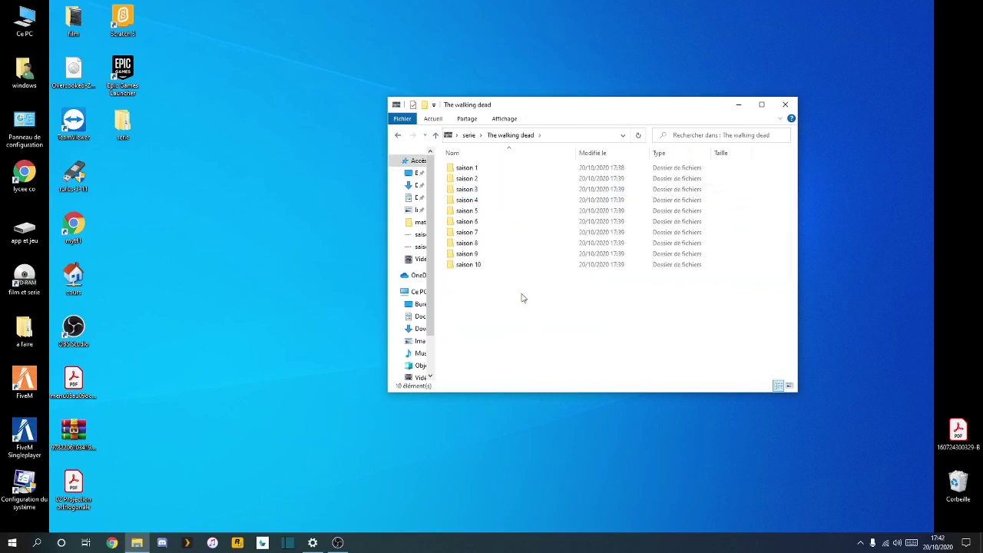
click(789, 385)
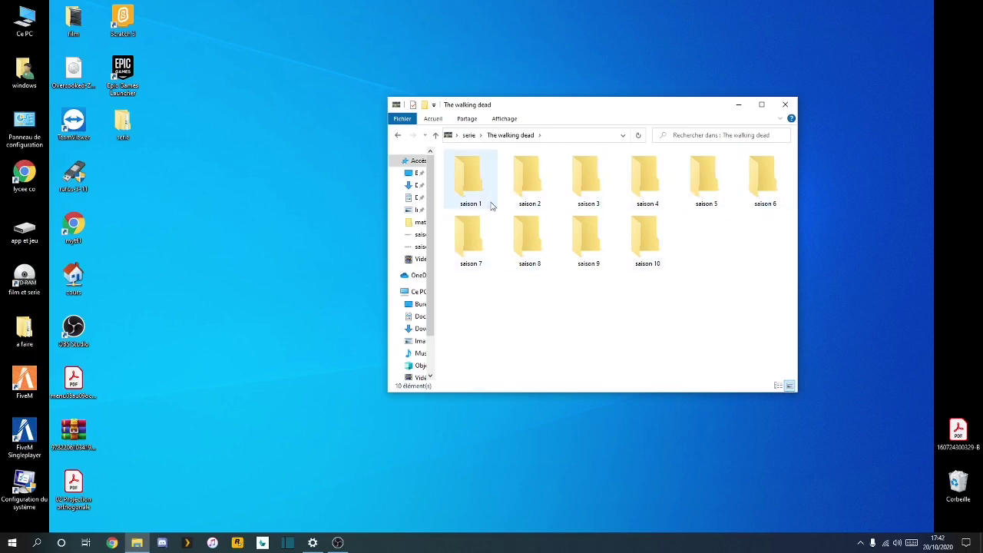
double_click(633, 255)
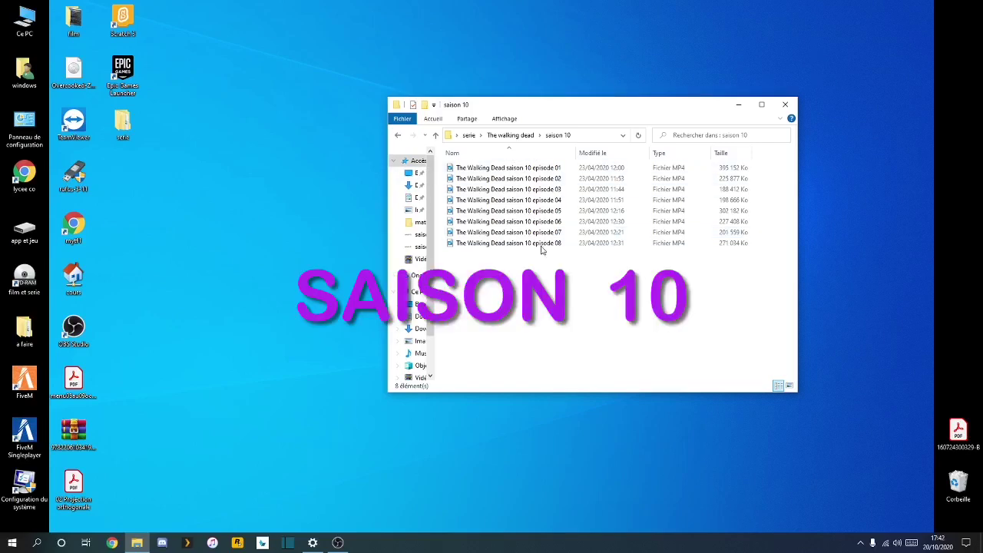
Look into The walking dead's saison 2 and saison 9 folders, return to the serie folder, and close the window.
click(435, 137)
double_click(517, 194)
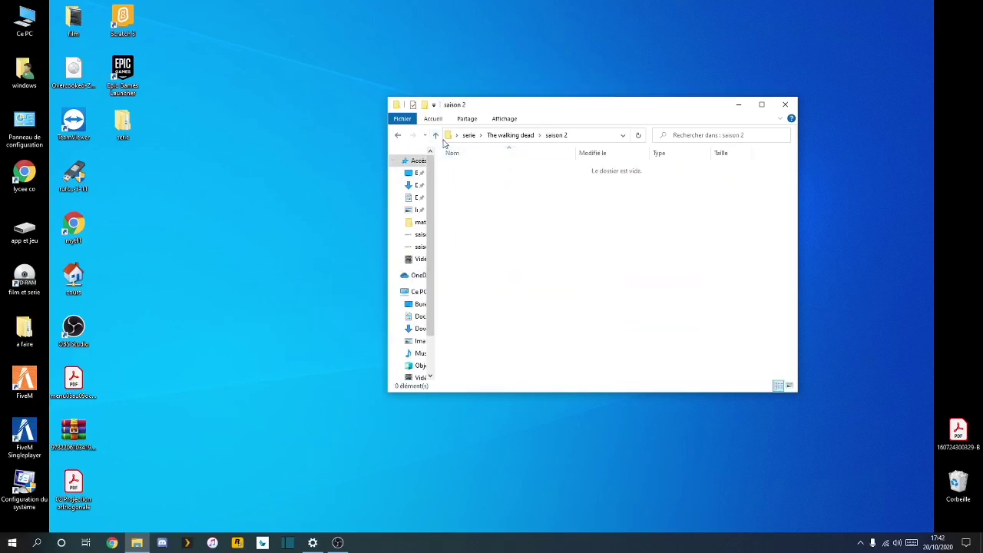
click(435, 136)
double_click(605, 233)
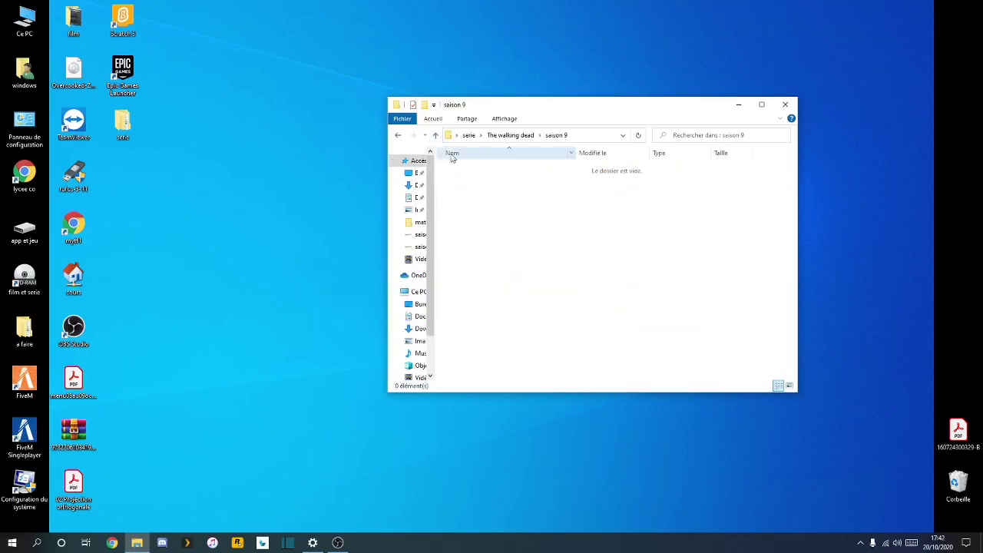
click(425, 136)
click(435, 136)
click(435, 136)
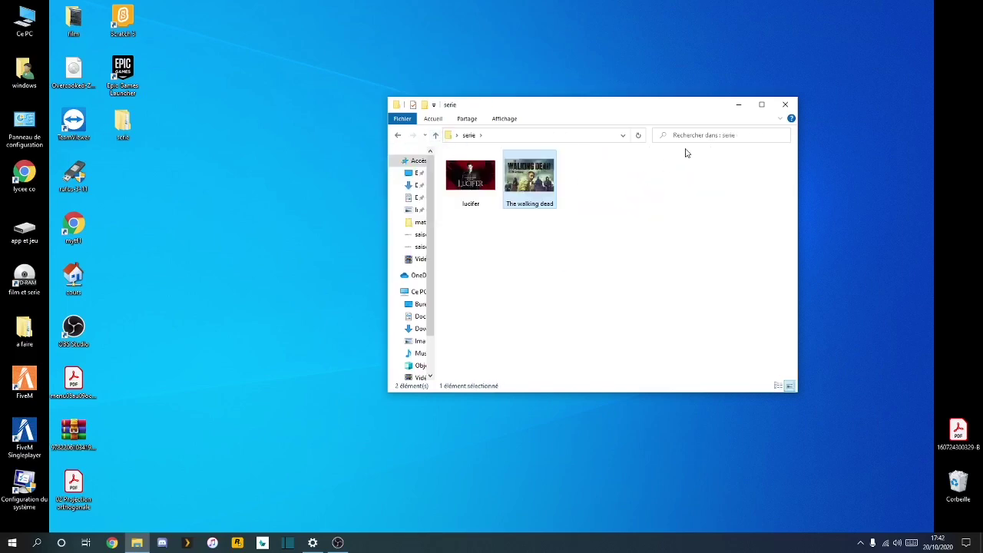
click(784, 105)
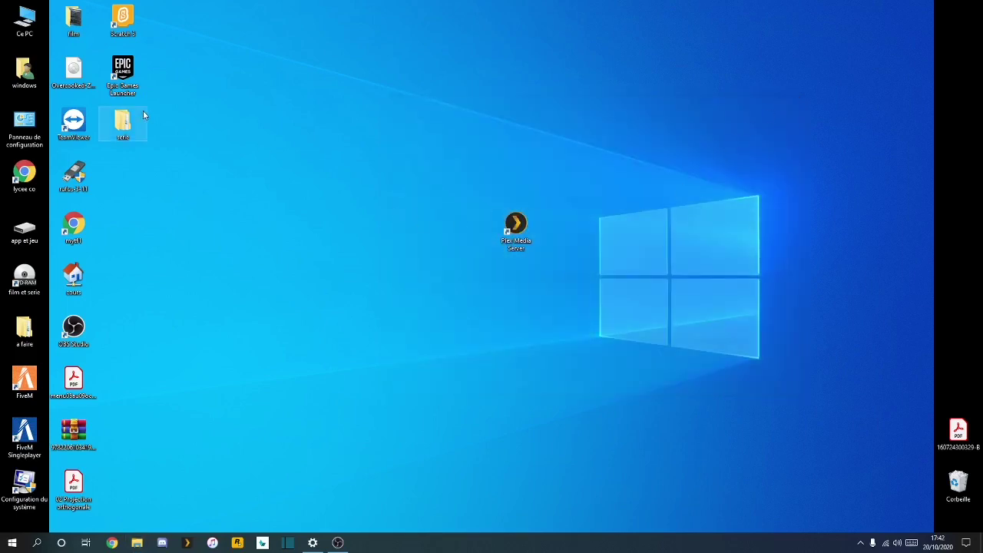
Move the serie folder on the desktop next to the Plex Media Server shortcut.
drag(141, 119, 419, 222)
drag(388, 177, 452, 268)
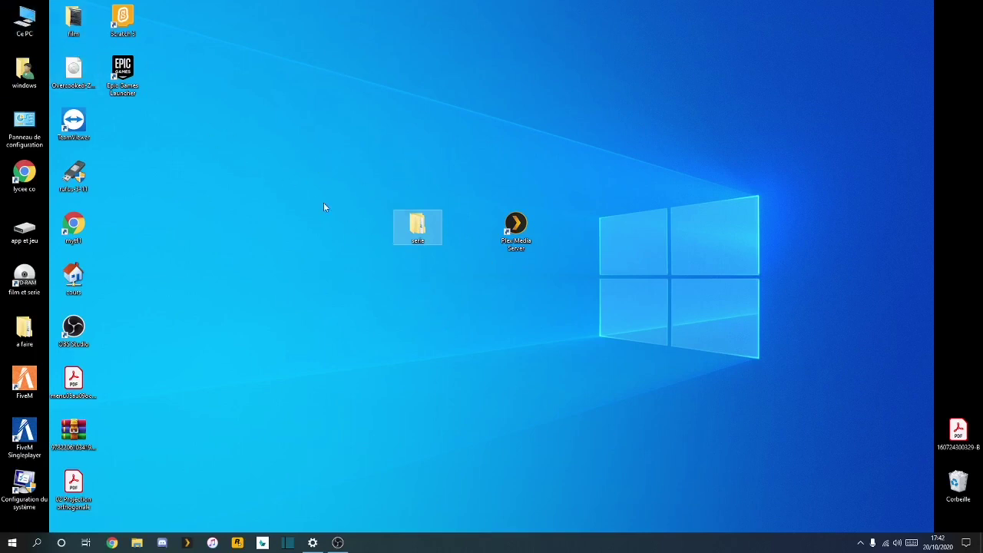
drag(412, 256, 540, 220)
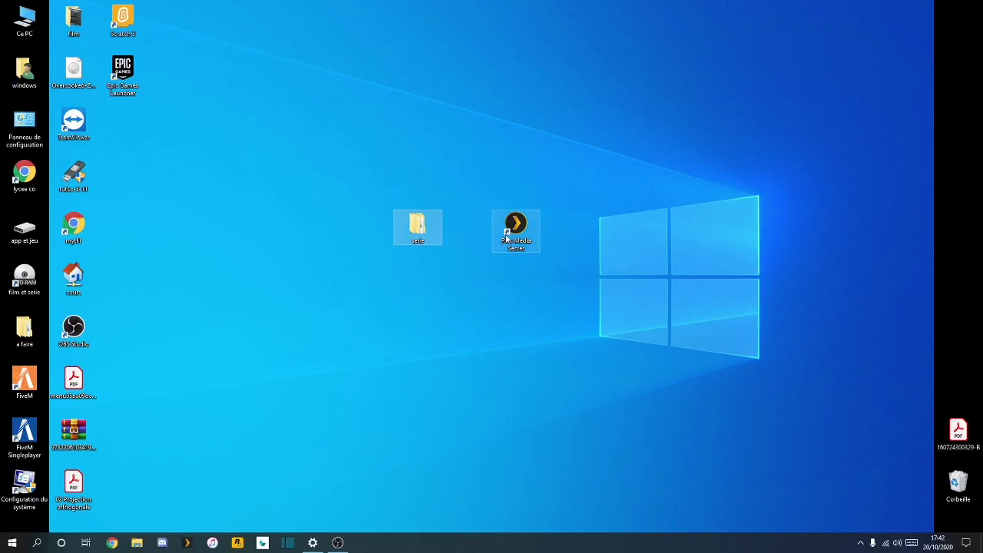
Start Plex Media Server, open its web interface in the browser and unlock the administrator's profile with its PIN.
click(507, 231)
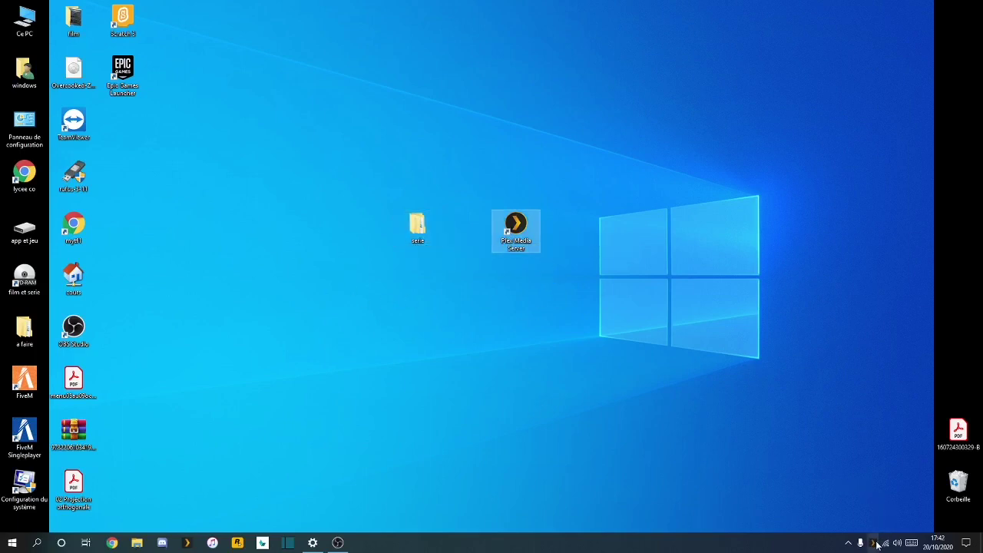
right_click(873, 542)
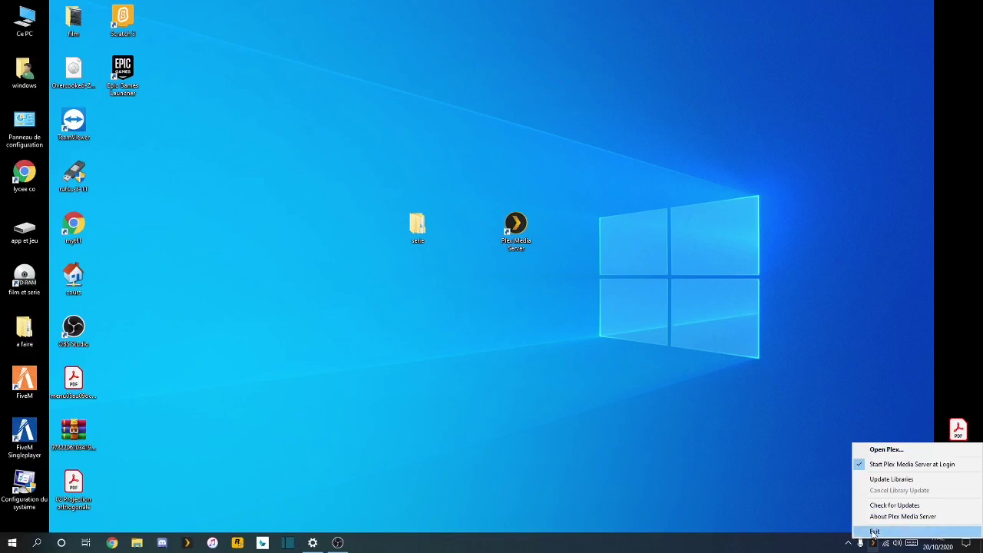
click(869, 450)
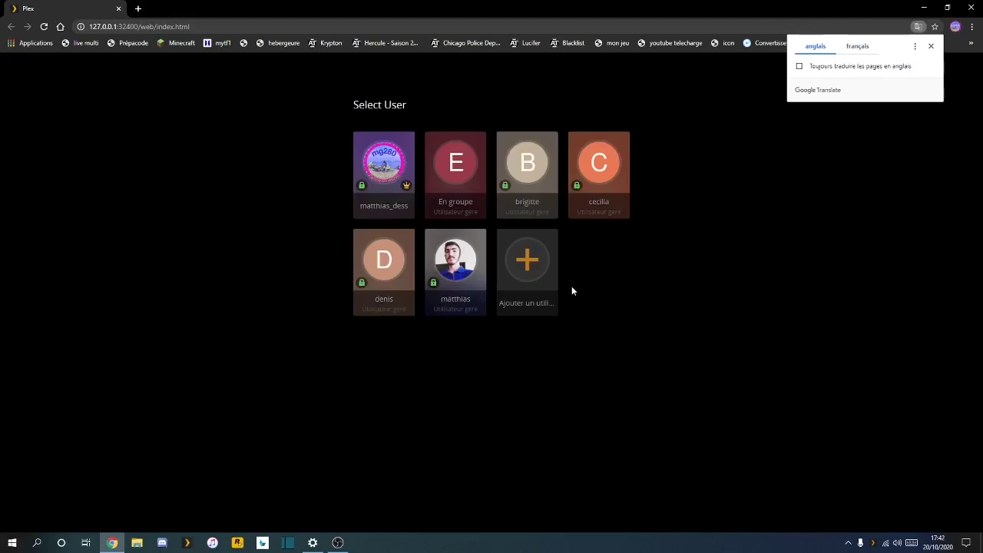
click(398, 190)
text(****)
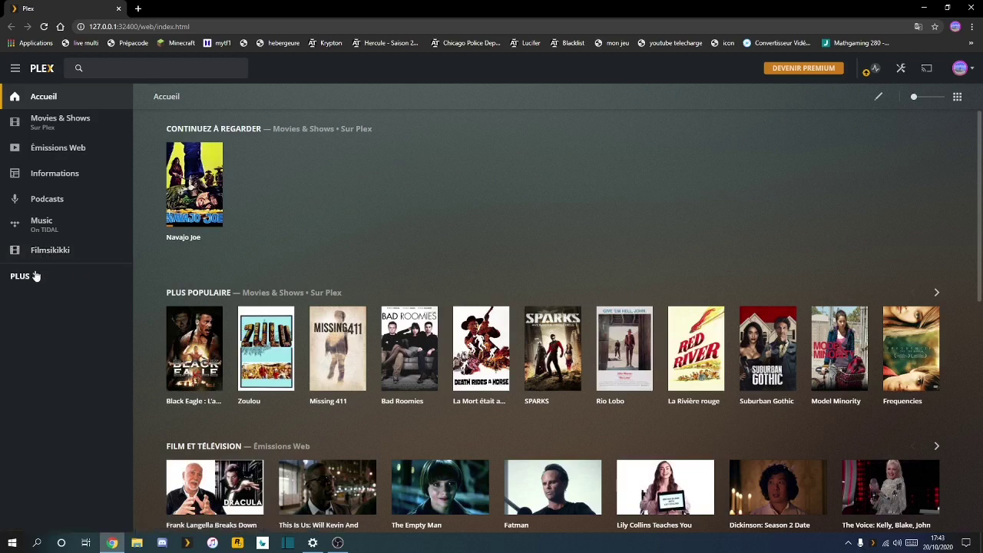
Start a new Séries TV library on MATH-SERVEUR, named Séries with the language set to Français.
click(21, 277)
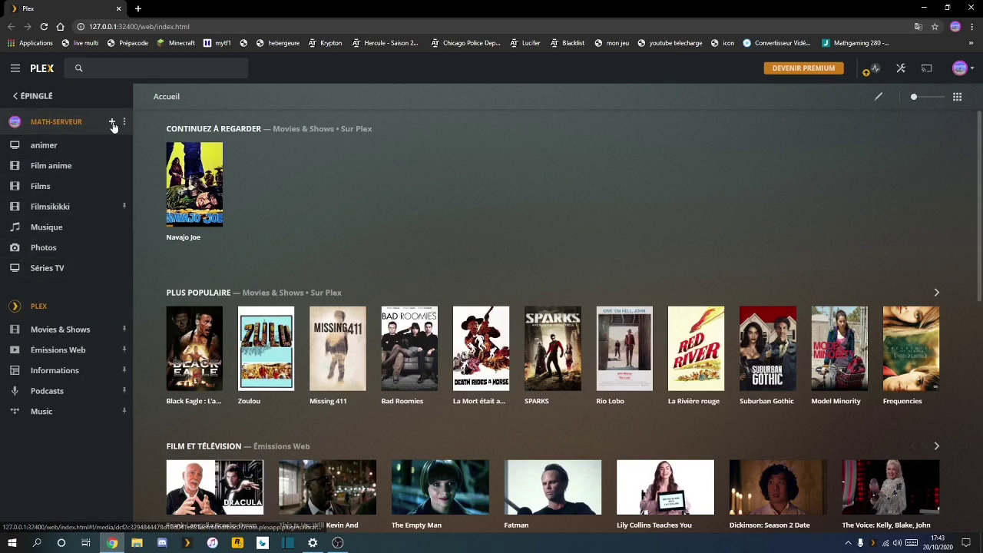
click(32, 95)
click(21, 277)
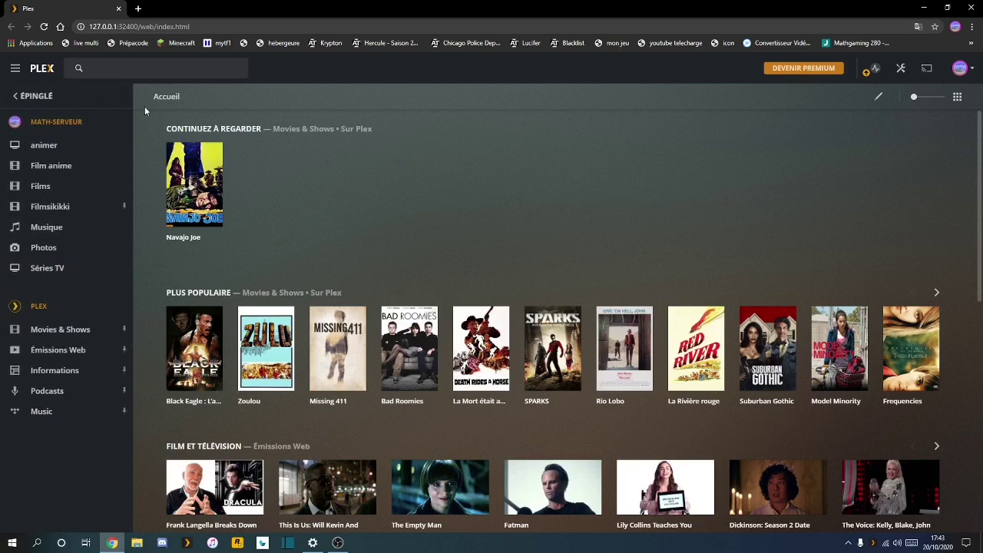
click(109, 123)
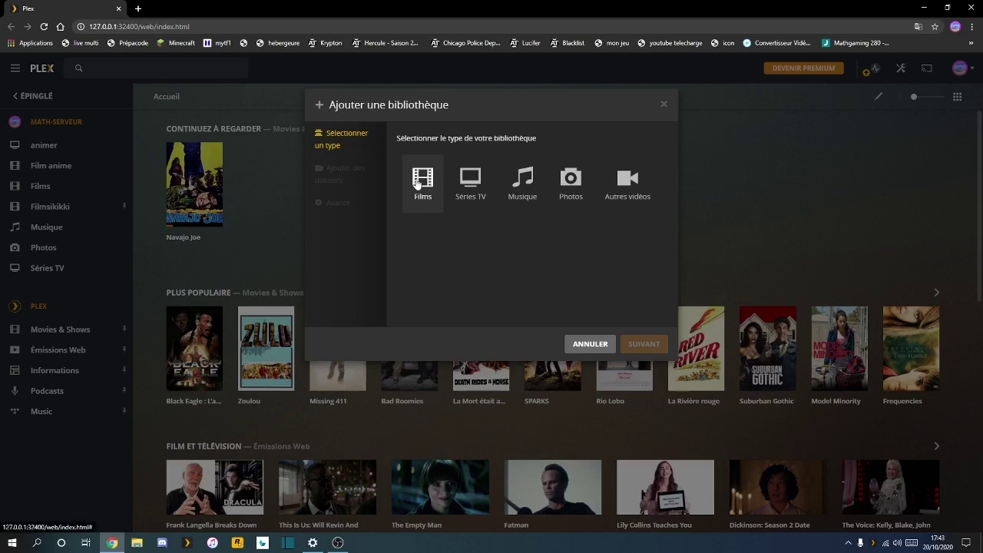
click(470, 178)
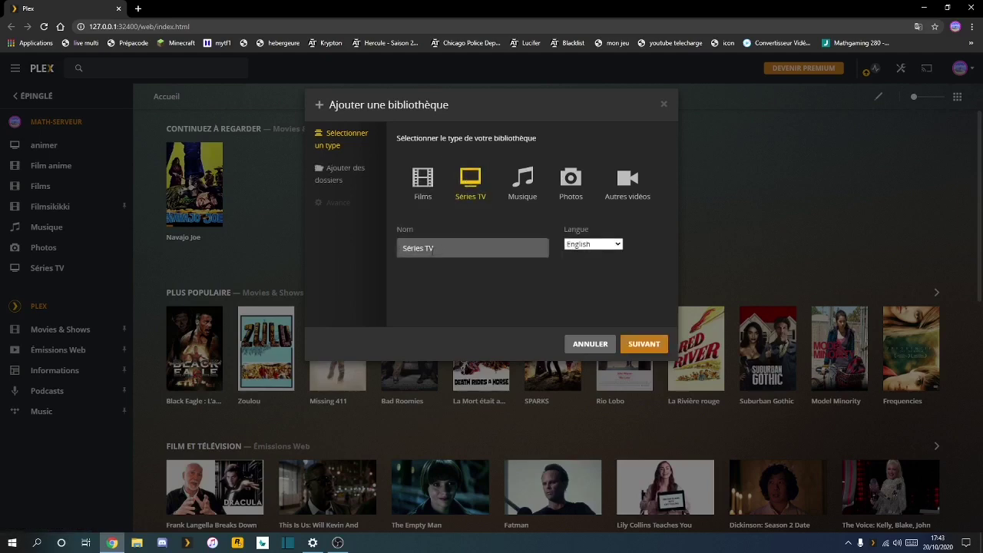
double_click(427, 247)
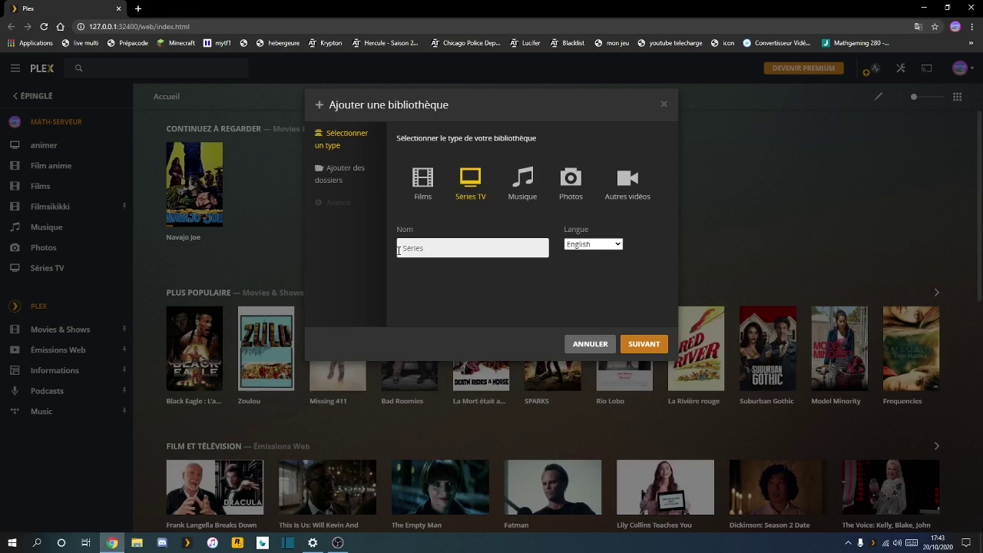
click(584, 244)
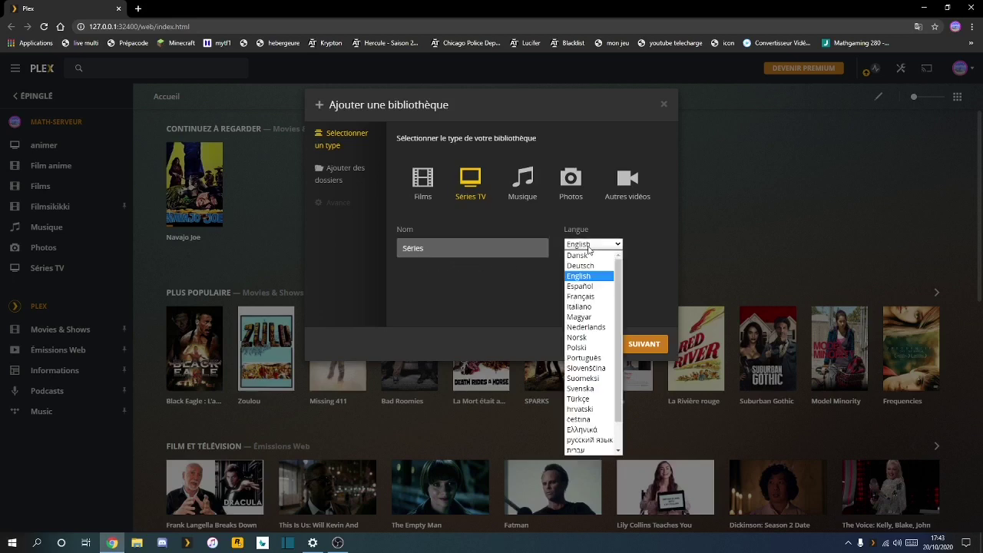
click(580, 295)
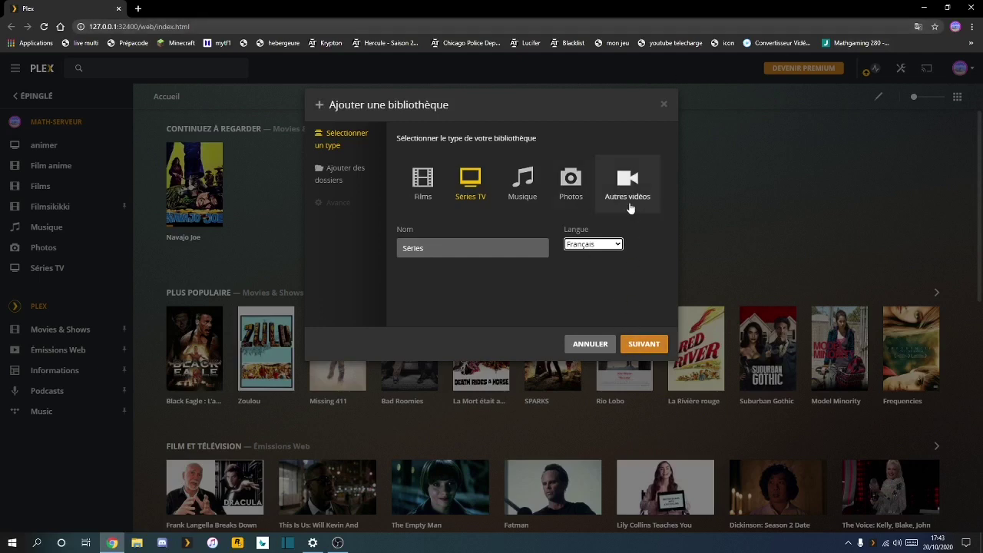
click(644, 345)
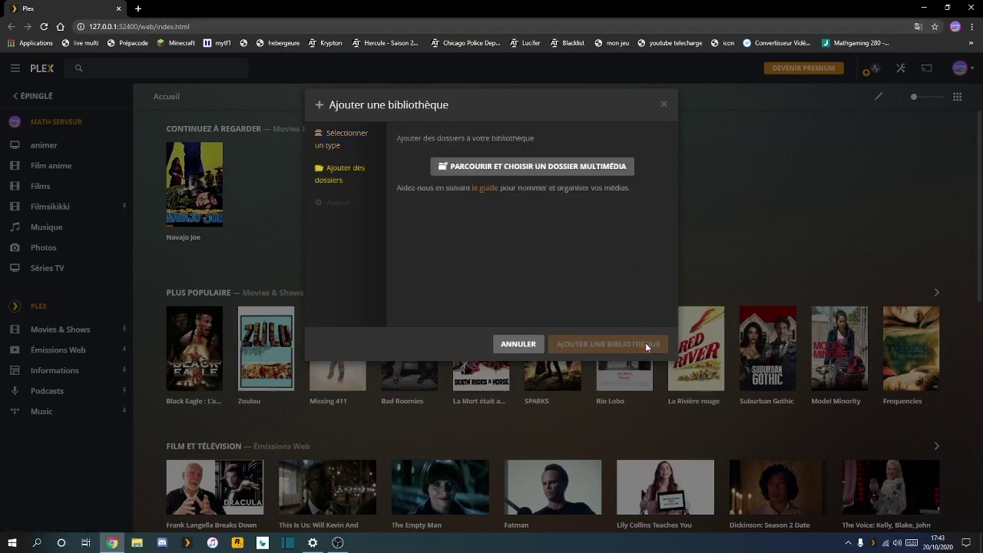
Add the desktop folder C:\Users\windows\Desktop\serie as the library's media folder.
click(497, 168)
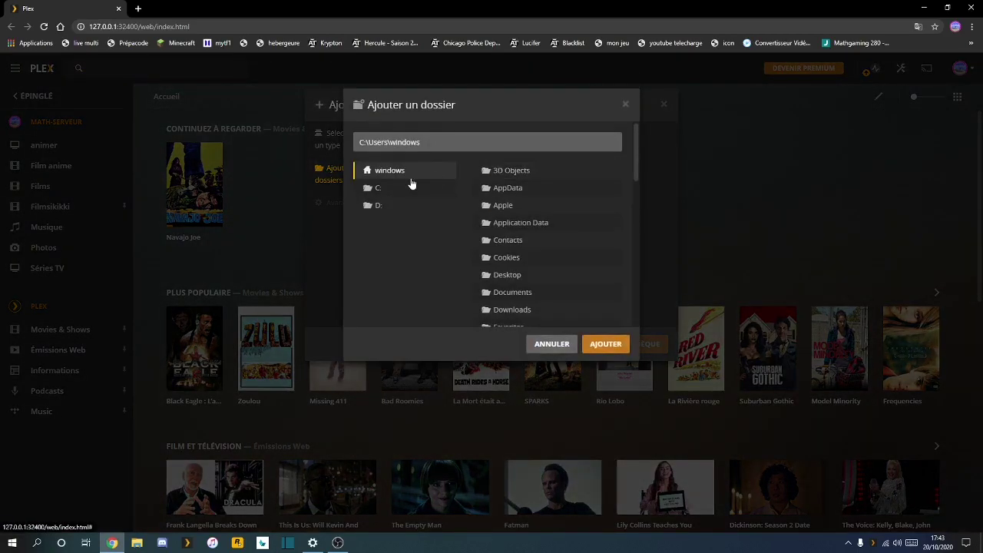
click(379, 189)
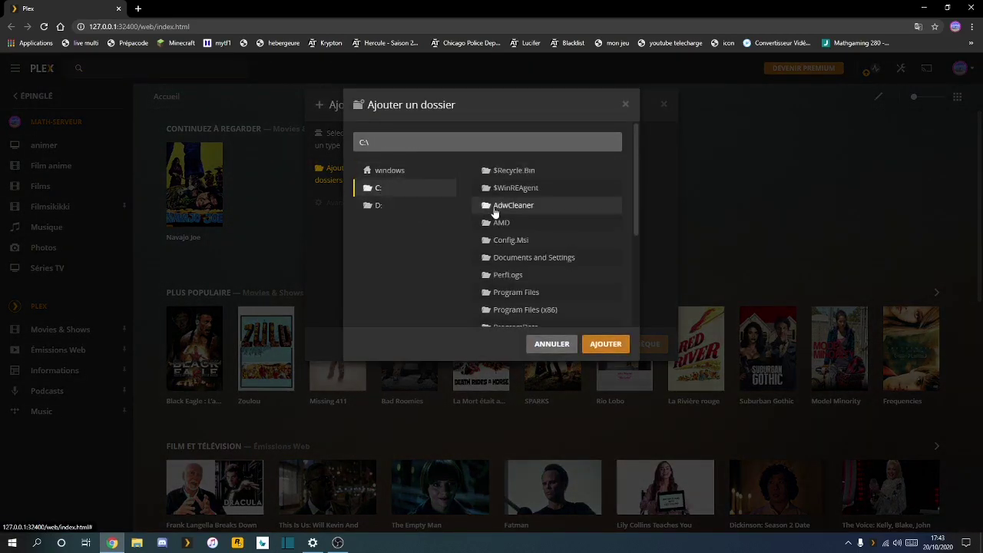
click(441, 170)
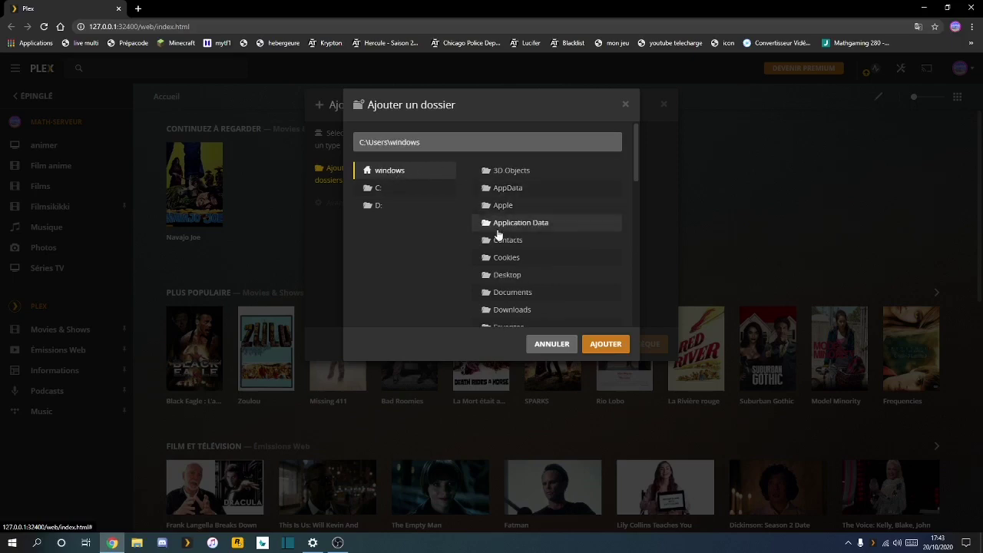
click(501, 275)
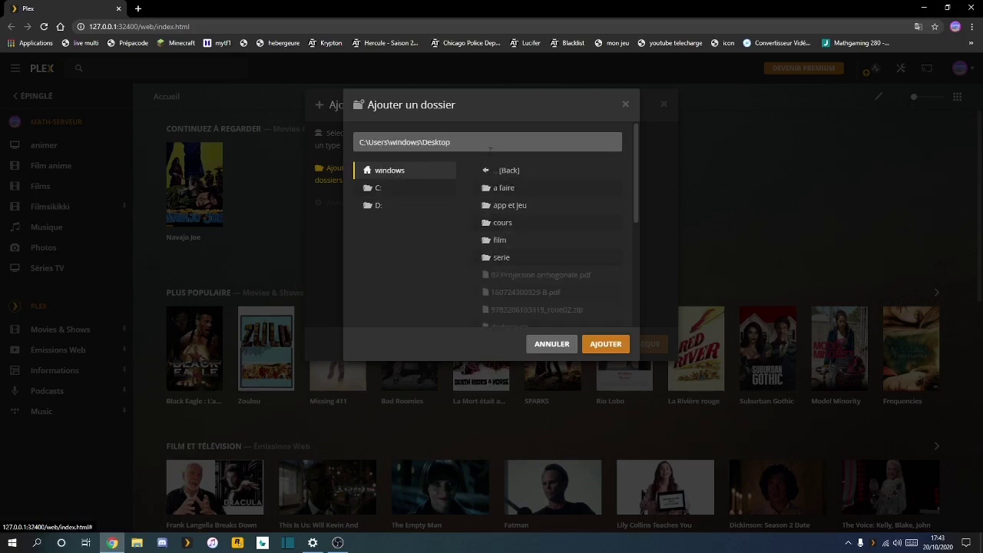
click(506, 262)
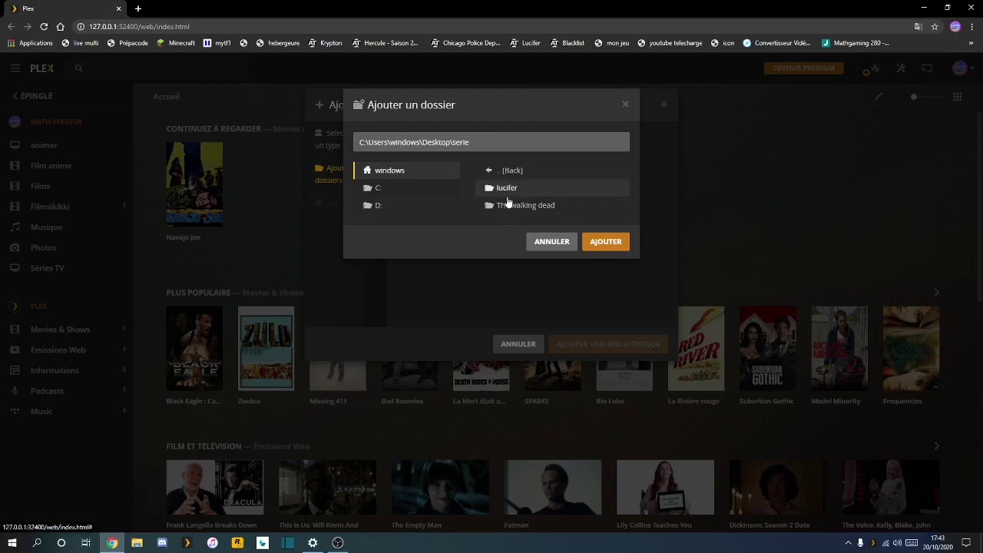
click(605, 243)
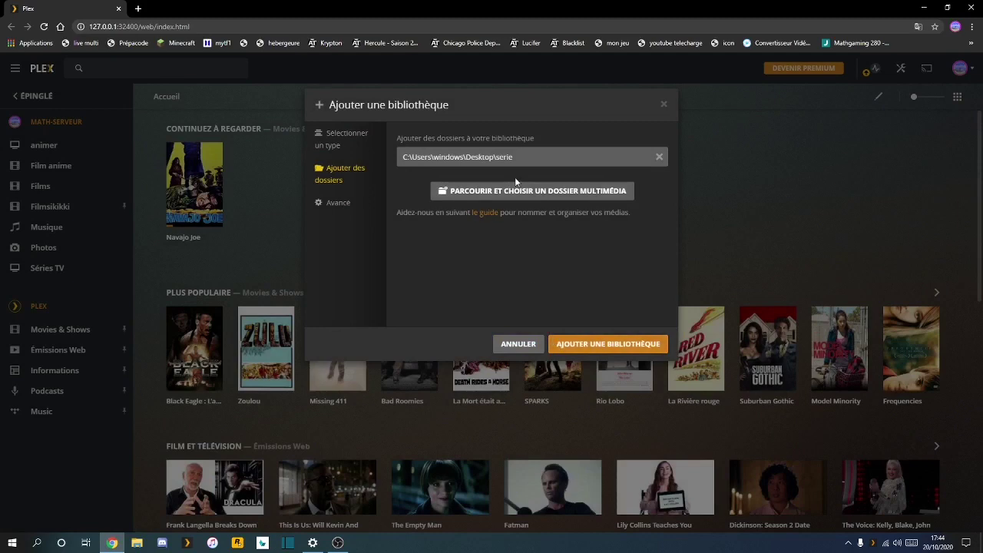
Create the library with its default advanced settings, and check its recommended and full library views.
click(330, 202)
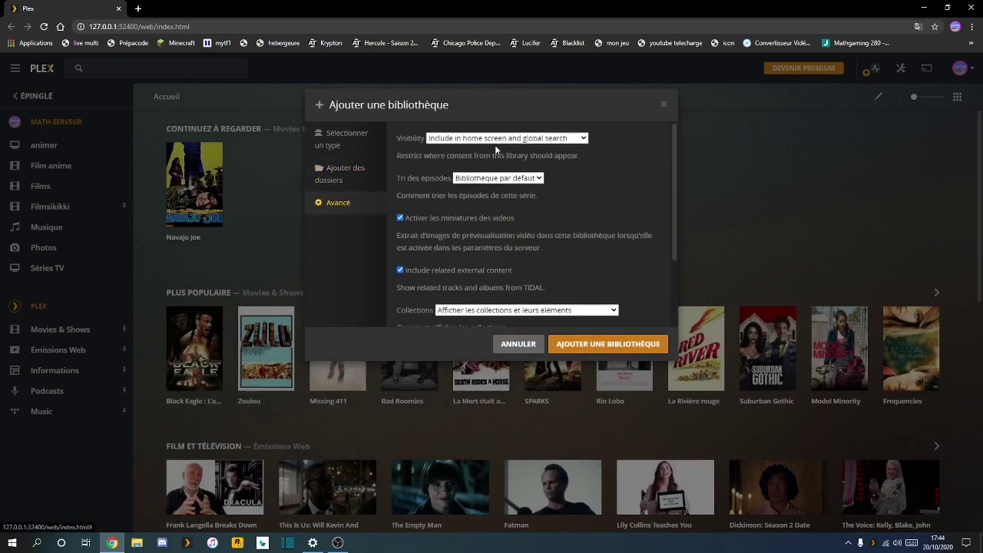
scroll(474, 219, down, 5)
scroll(474, 223, down, 2)
scroll(469, 278, up, 4)
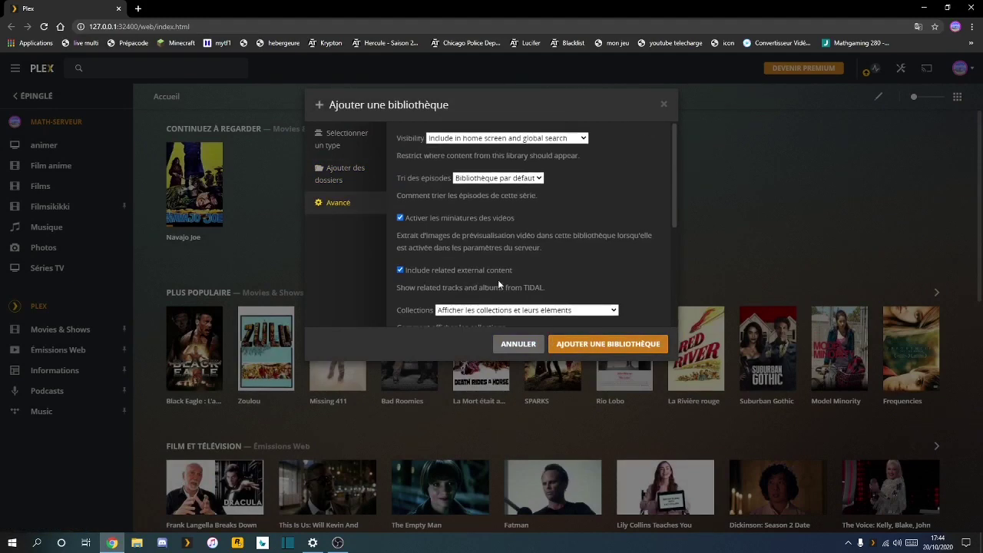
click(568, 346)
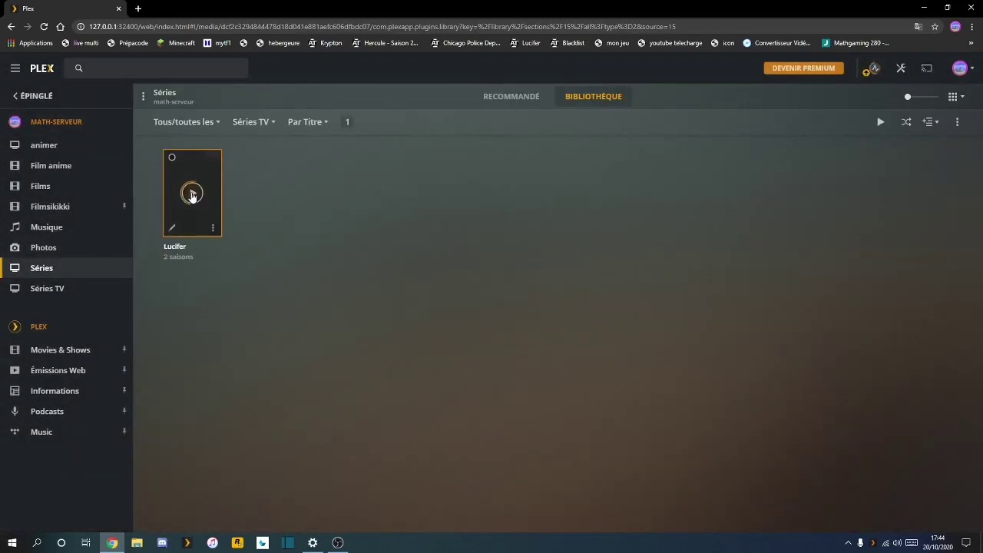
click(503, 100)
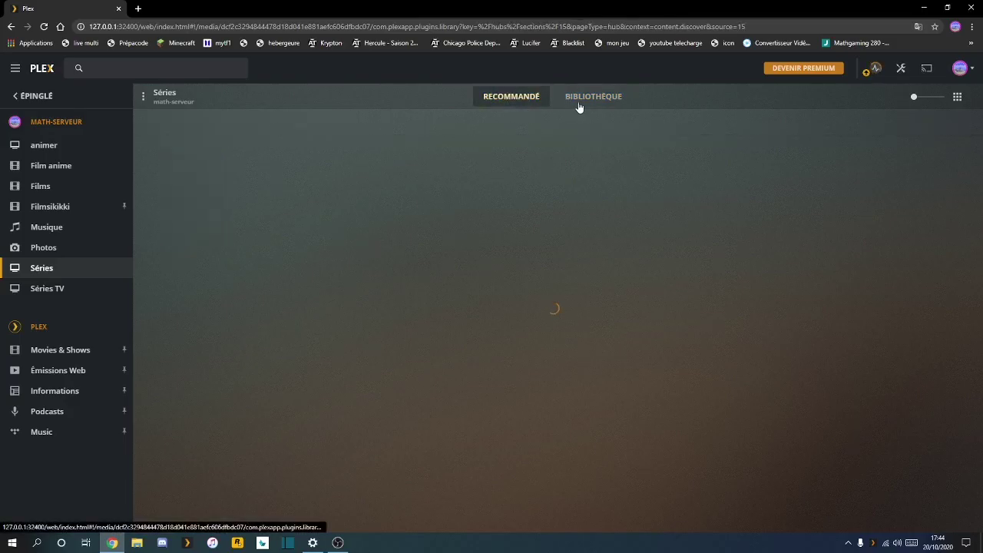
click(582, 100)
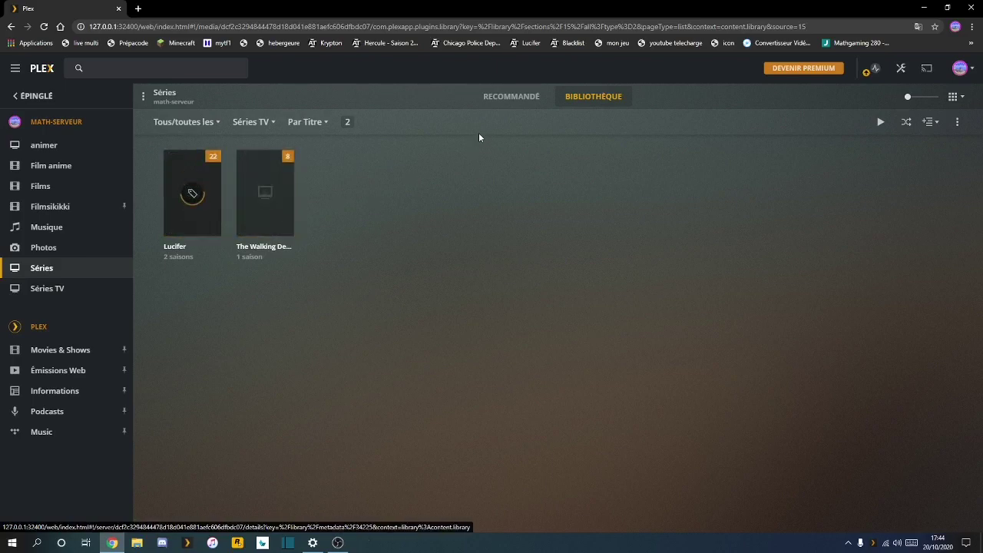
Look through Lucifer's editing options, from general details, tags and sharing to poster, banner, background and advanced settings, without changing anything.
click(172, 229)
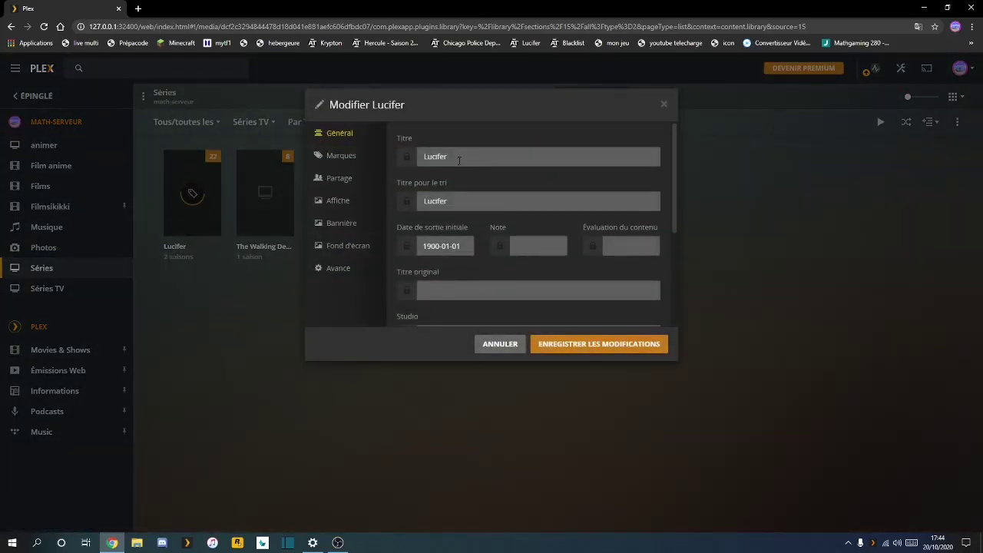
click(452, 201)
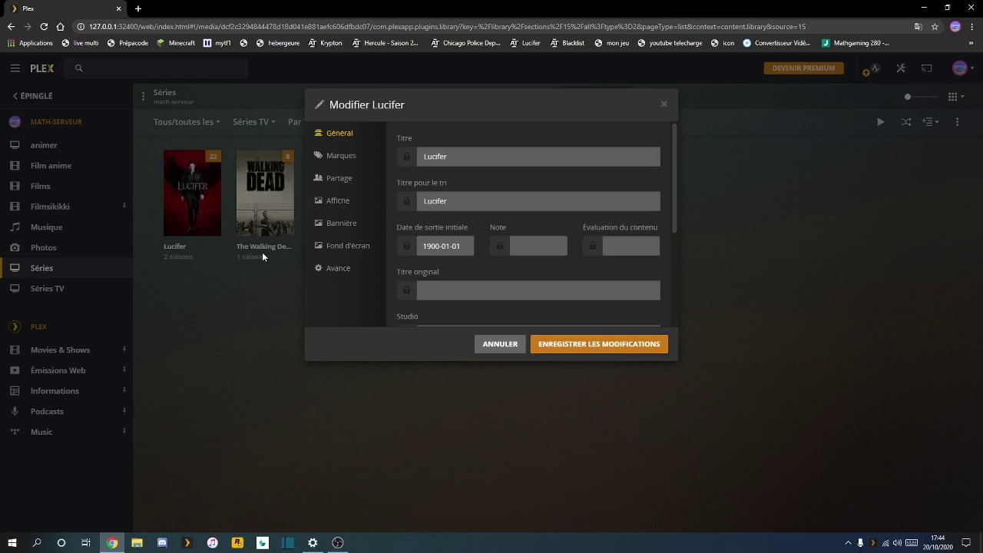
scroll(435, 246, down, 1)
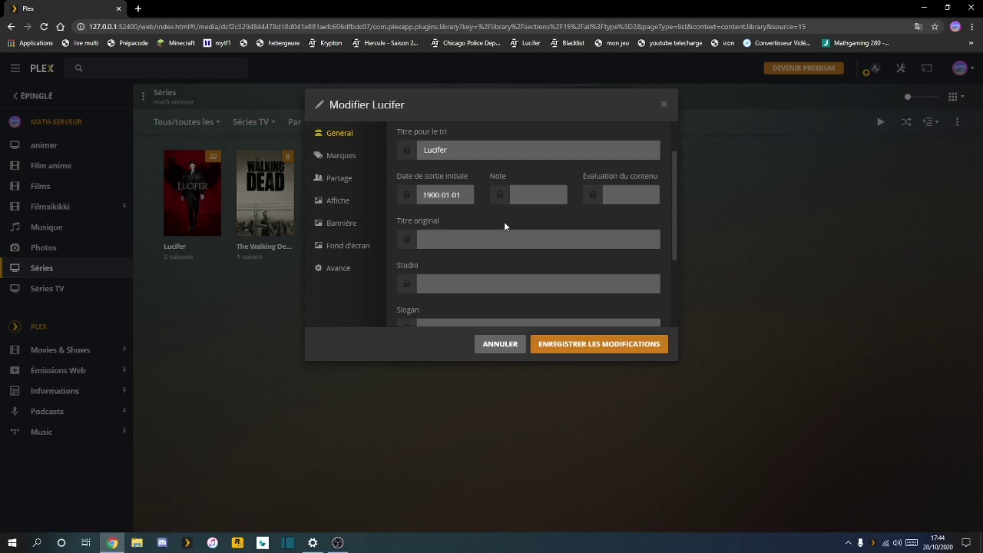
scroll(431, 258, down, 2)
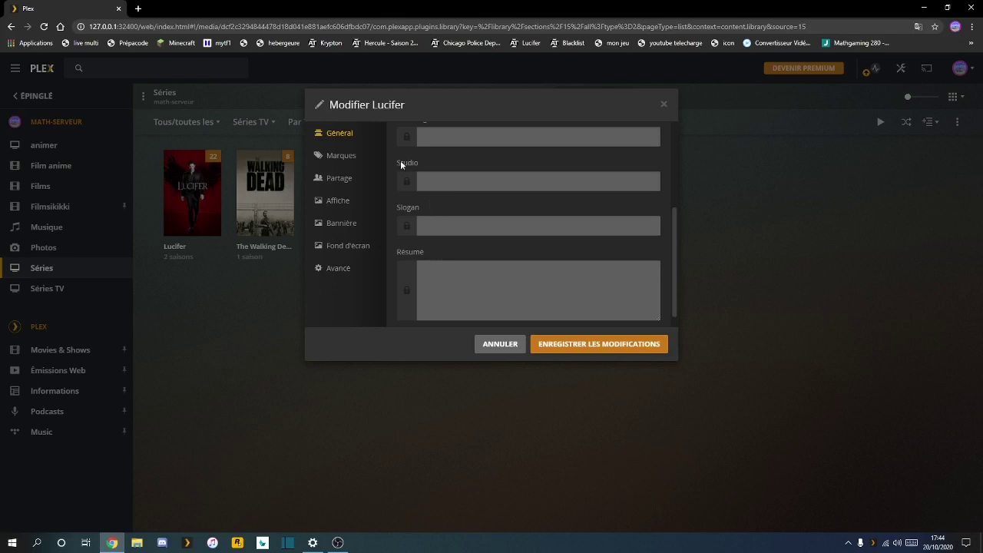
click(368, 157)
click(345, 179)
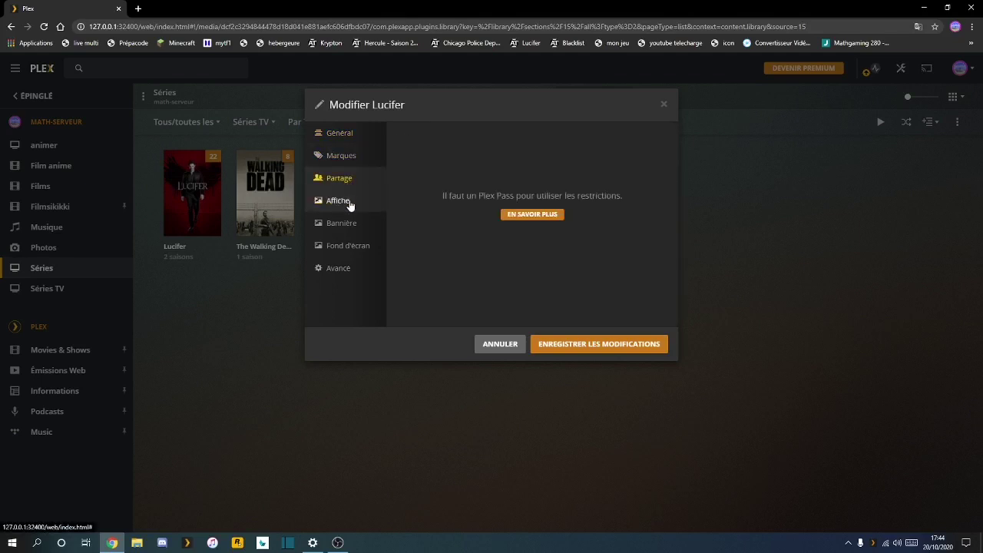
click(350, 202)
click(350, 224)
click(350, 246)
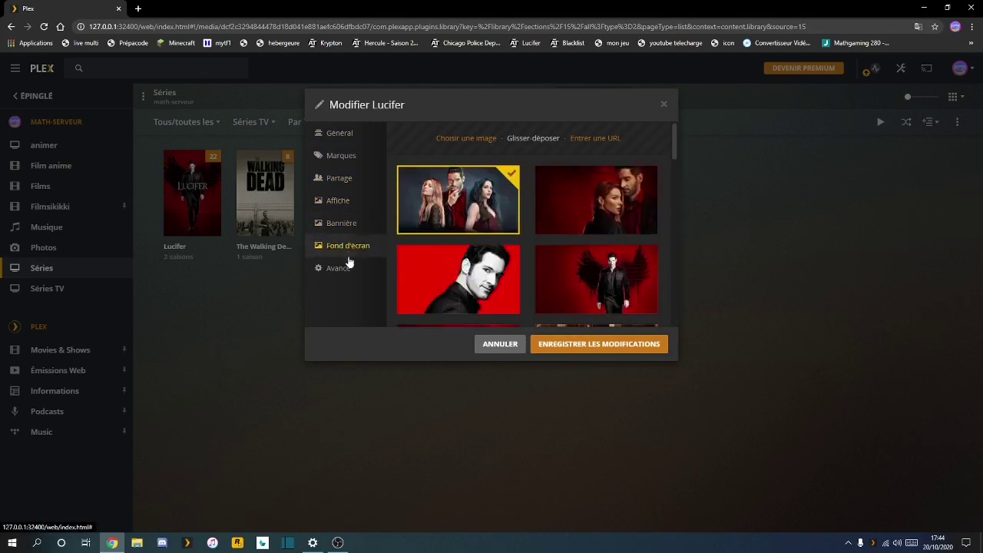
click(350, 265)
click(664, 103)
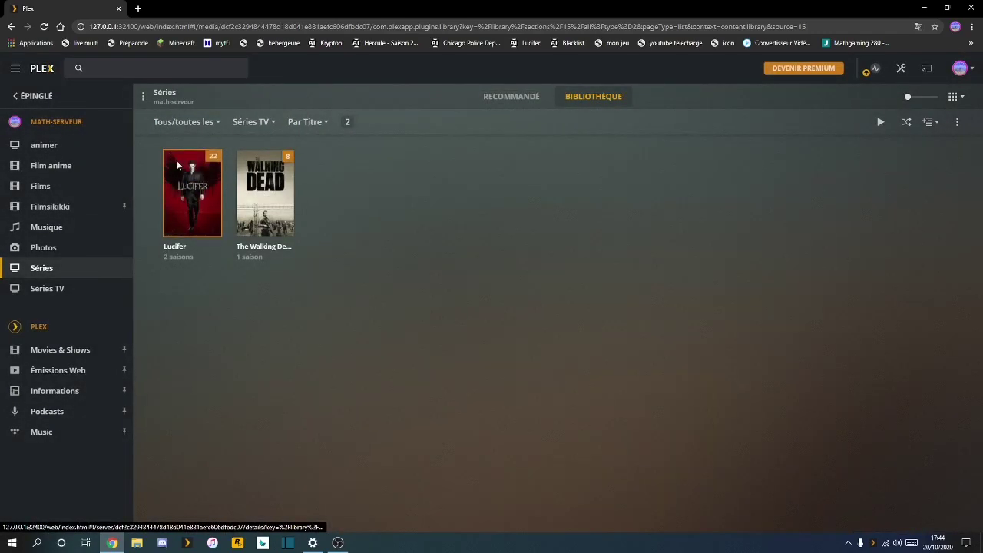
Open the match correction for Lucifer and examine its search options for title, year, agent and language.
mouse_move(212, 229)
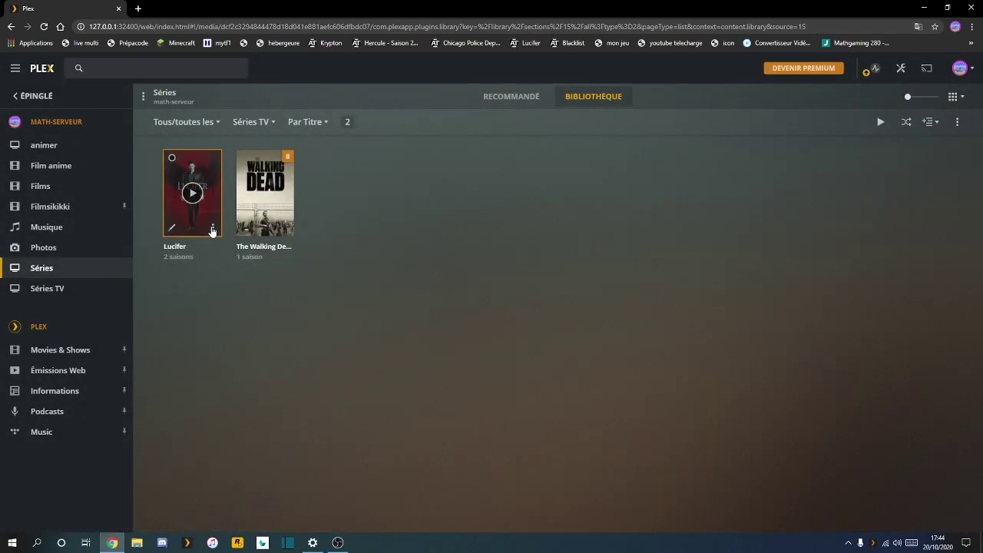
click(212, 229)
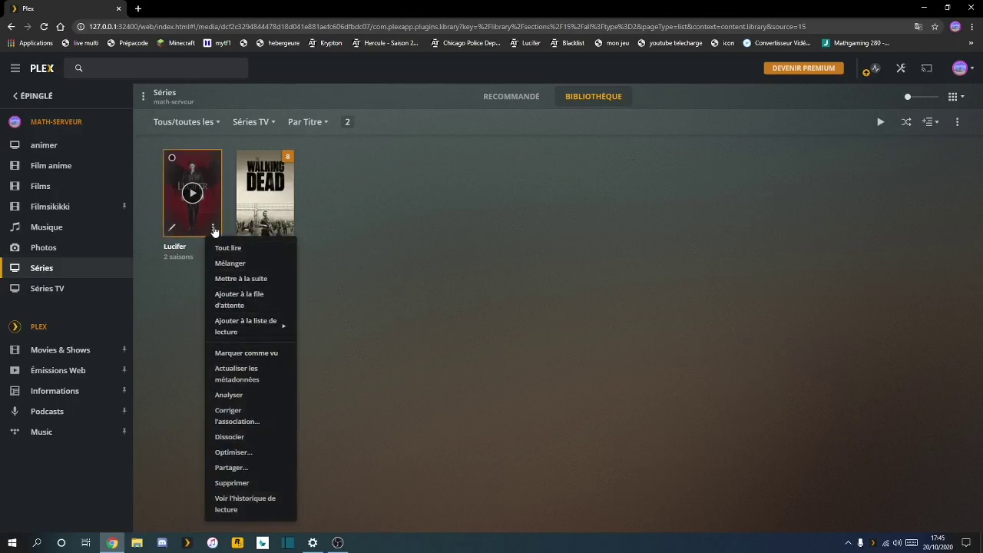
click(235, 417)
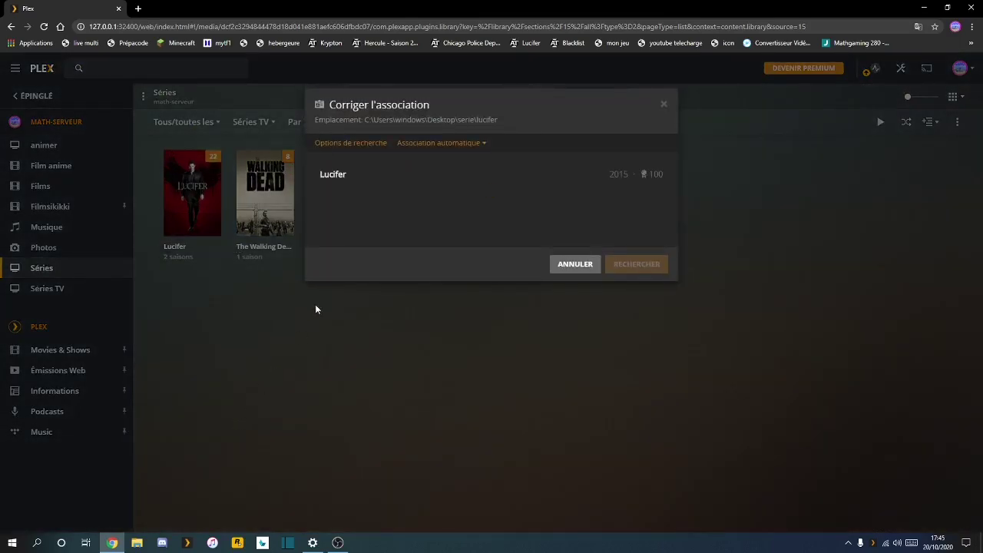
click(353, 144)
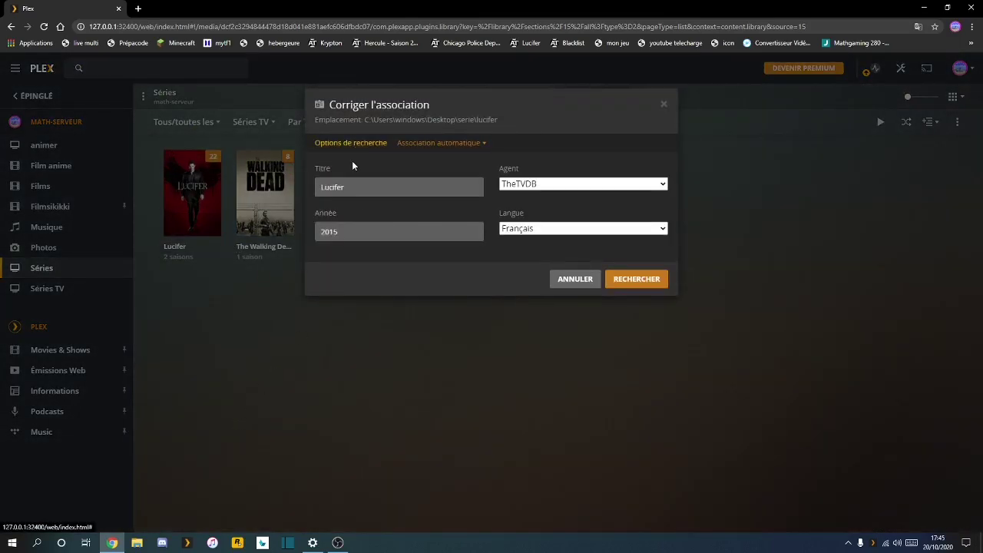
drag(350, 188, 321, 185)
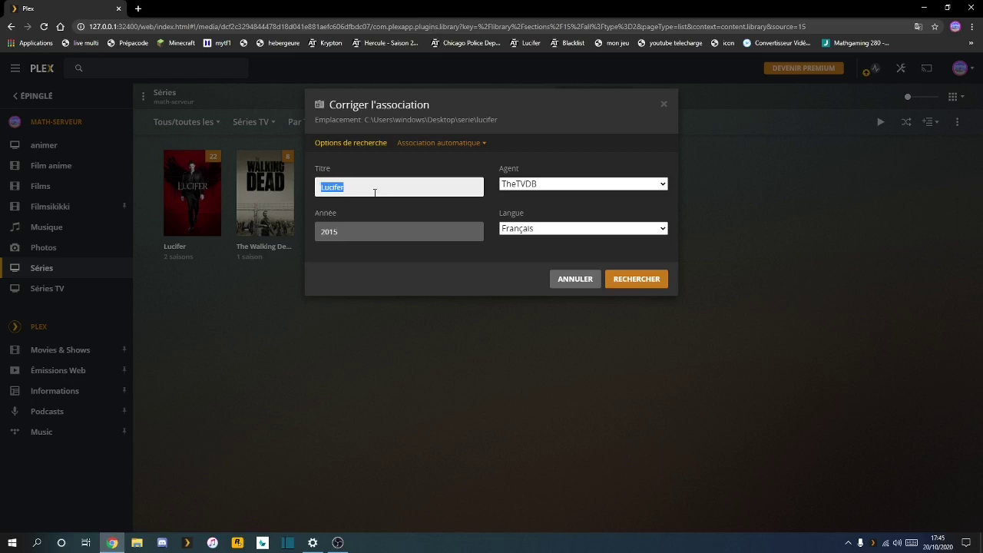
Look up Lucifer on Google in a separate browser tab to check the series' title and year, and return to Plex.
click(141, 10)
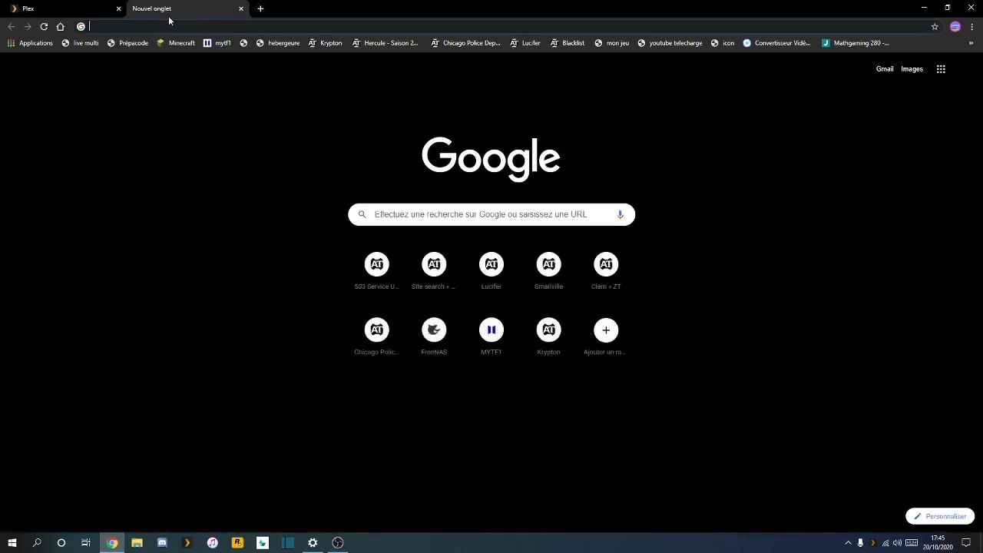
click(164, 25)
text(lu)
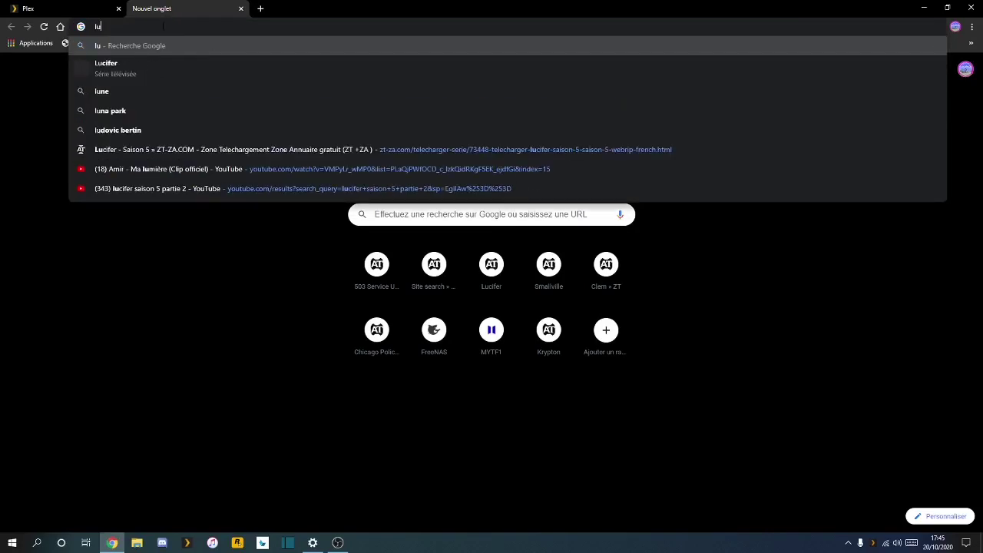
click(117, 65)
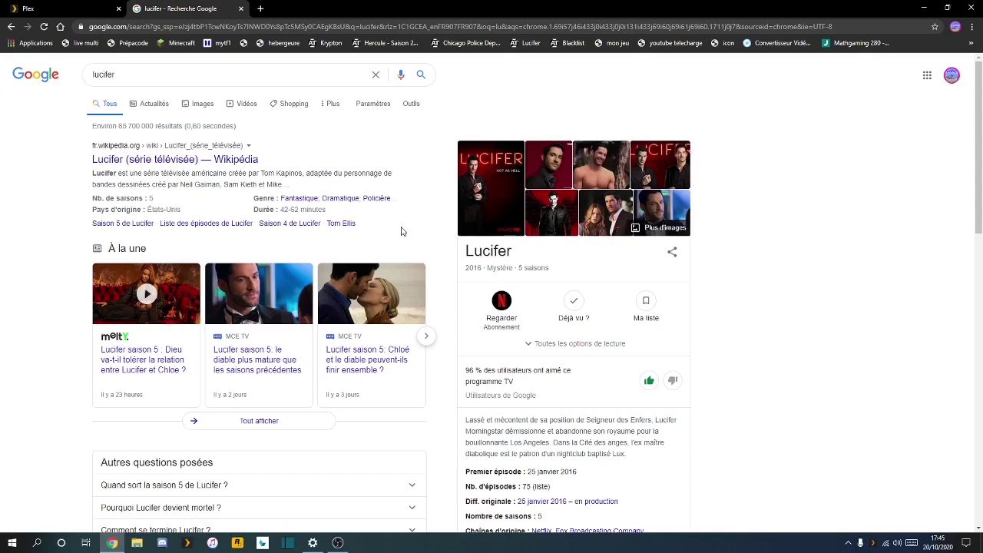
click(240, 9)
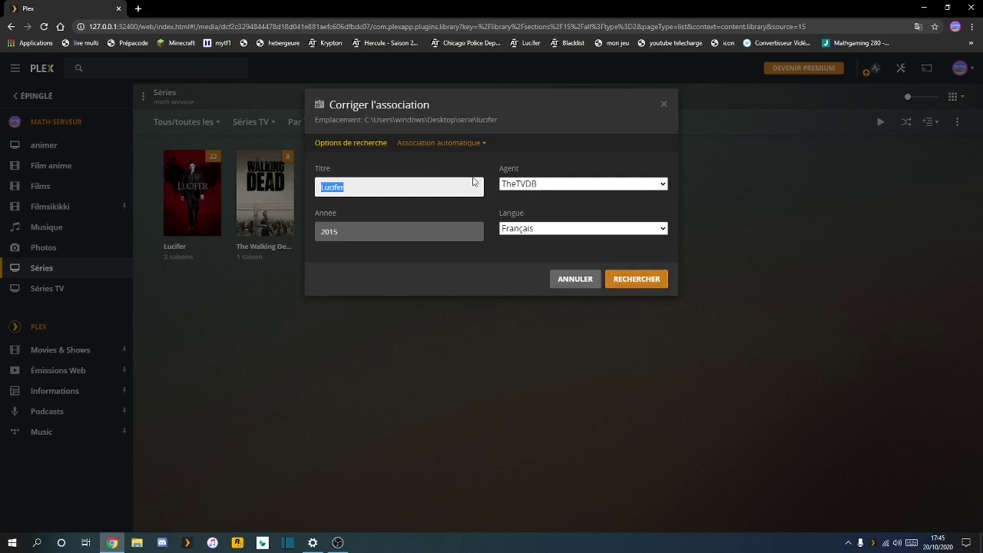
Examine the available agents and automatic match sources for Lucifer, keeping TheTVDB, and leave the match correction without searching.
click(539, 187)
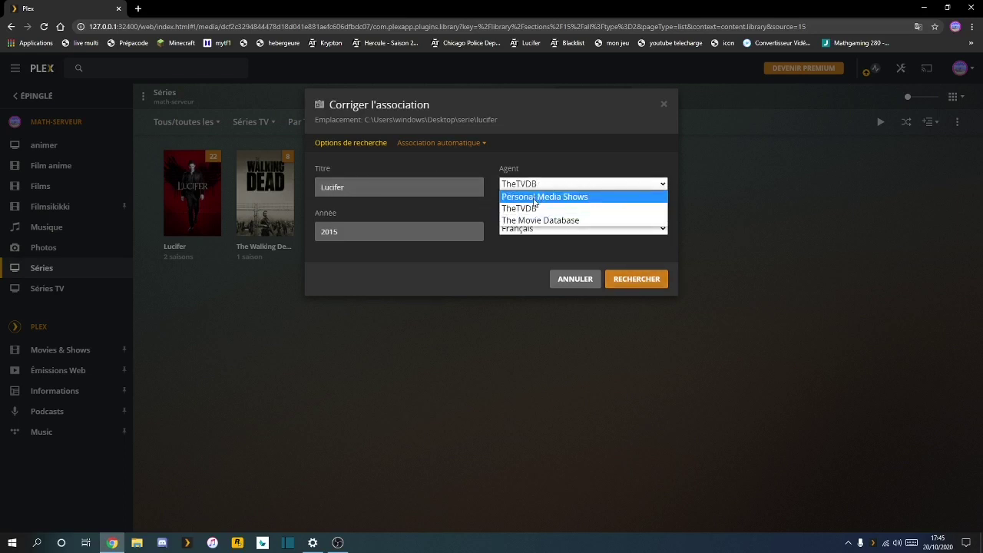
click(598, 162)
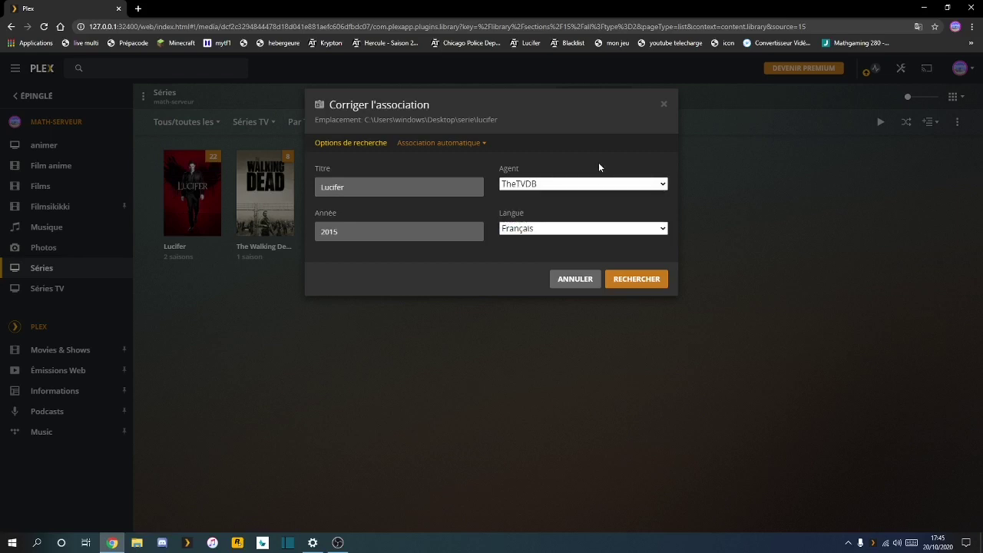
click(544, 184)
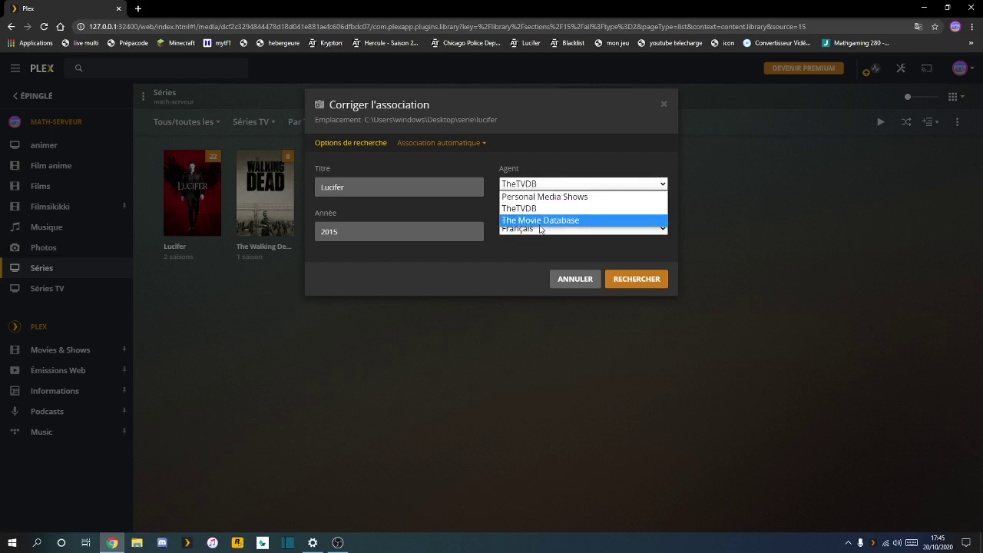
click(536, 208)
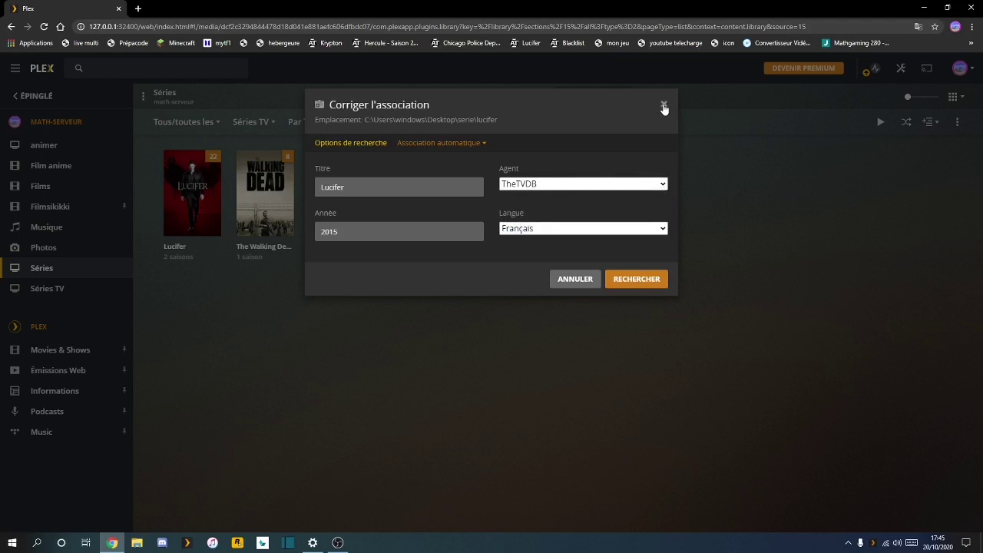
click(463, 143)
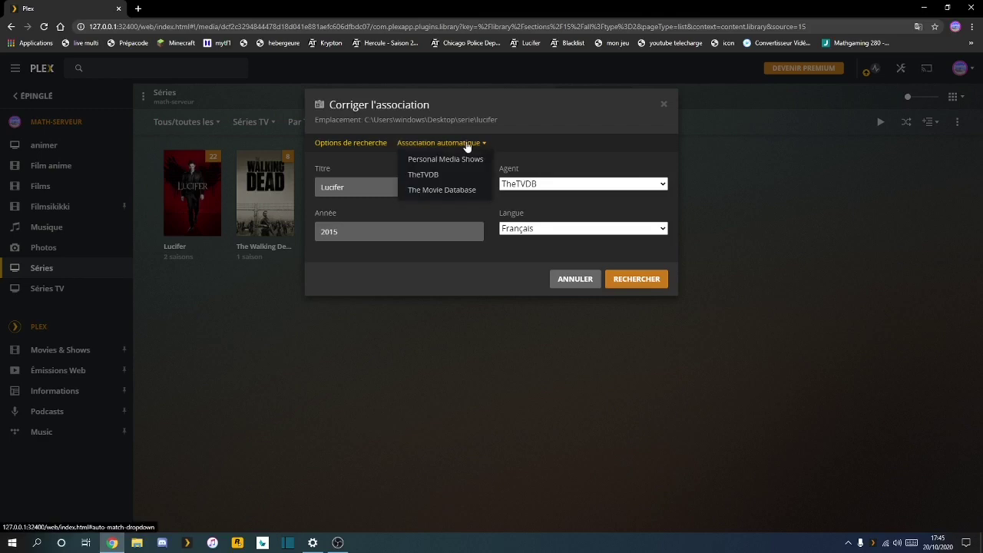
click(664, 104)
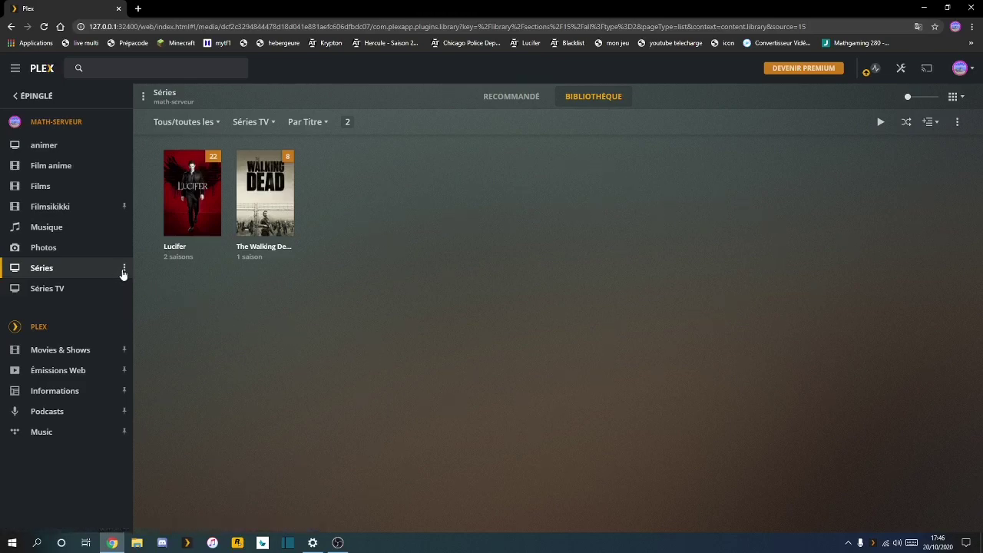
Scan the Séries library's files for new content.
click(124, 268)
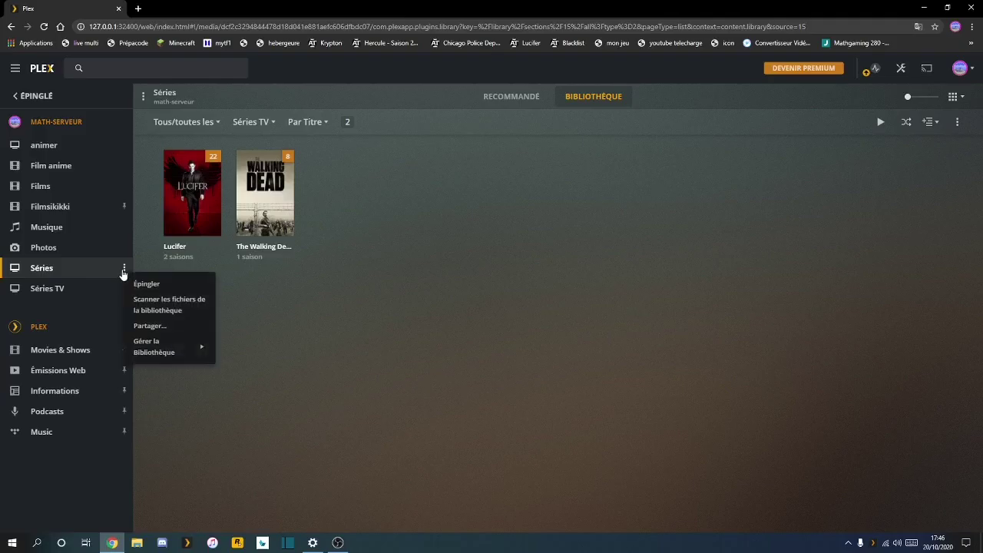
click(145, 305)
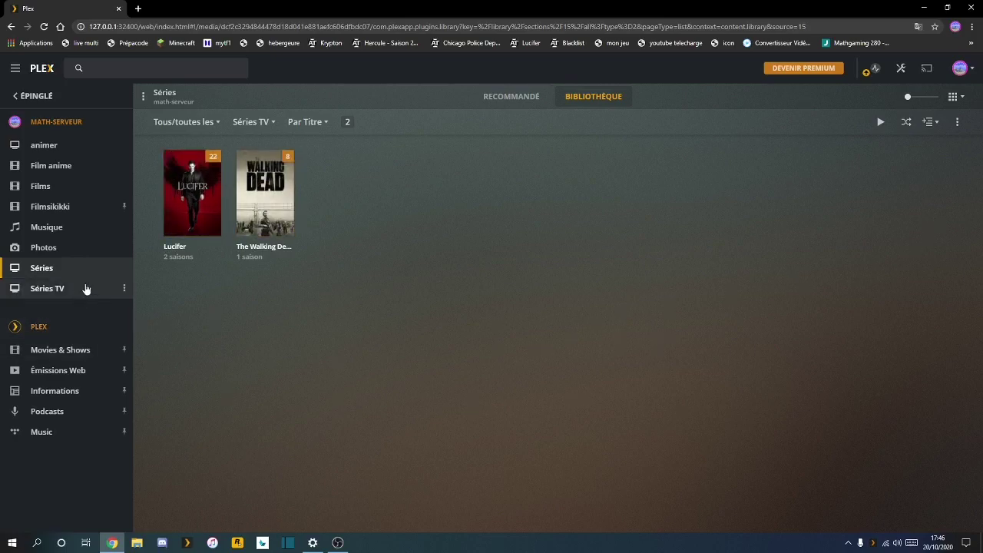
Start sharing the Séries library, select a user from the list to invite, and continue to the library selection.
click(126, 270)
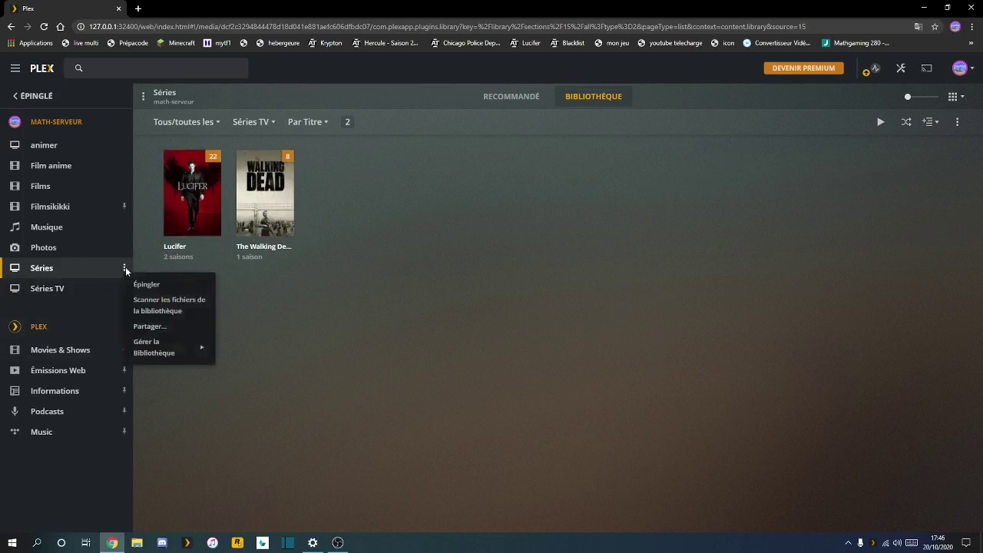
click(150, 326)
scroll(377, 324, down, 2)
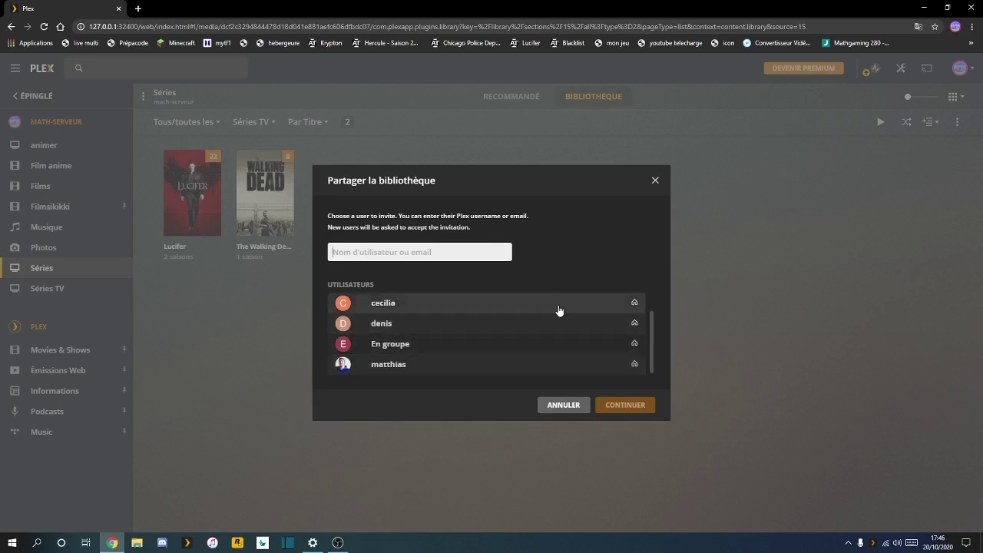
click(423, 367)
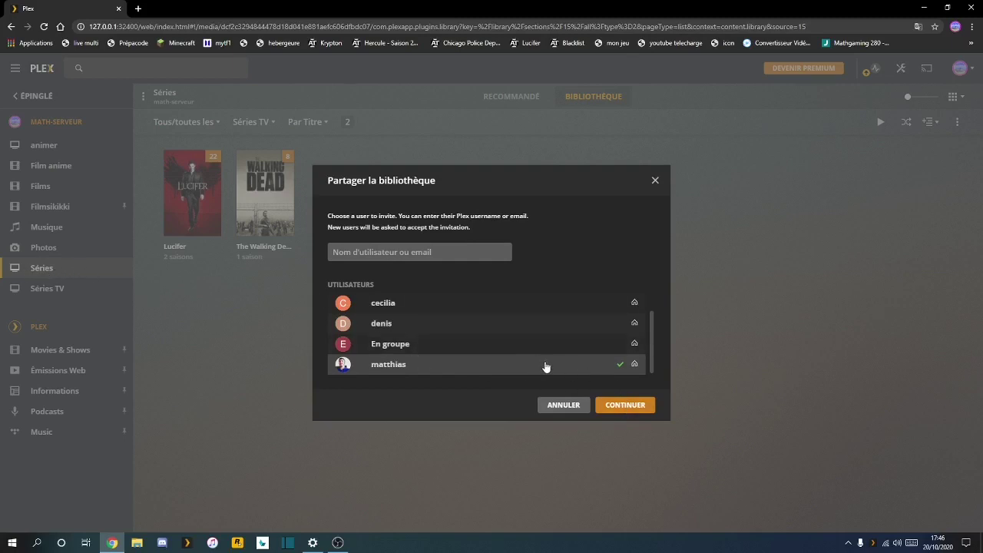
click(625, 405)
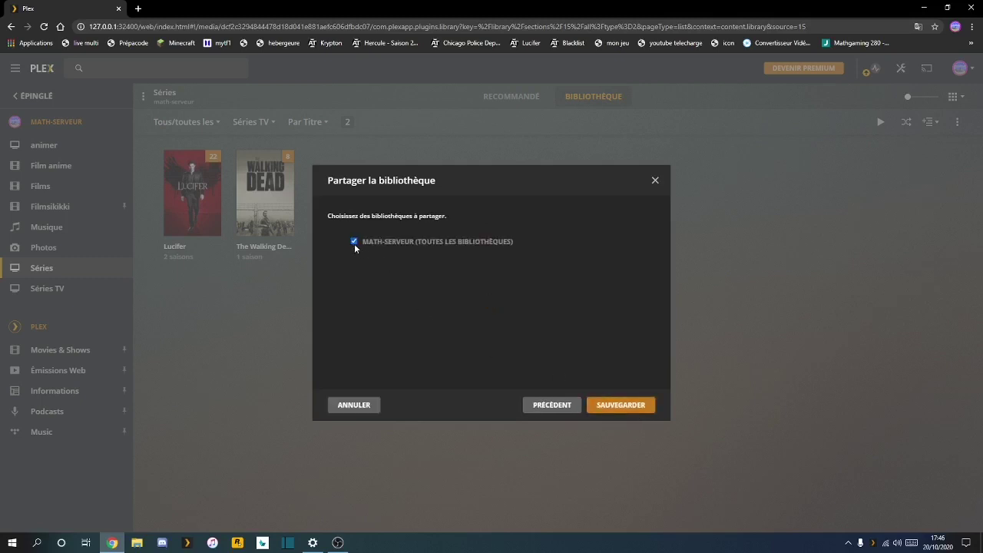
Try excluding Films, Filmsikikki, Musique and Photos from the share, reselect all MATH-SERVEUR libraries, and close sharing without saving.
scroll(368, 335, down, 2)
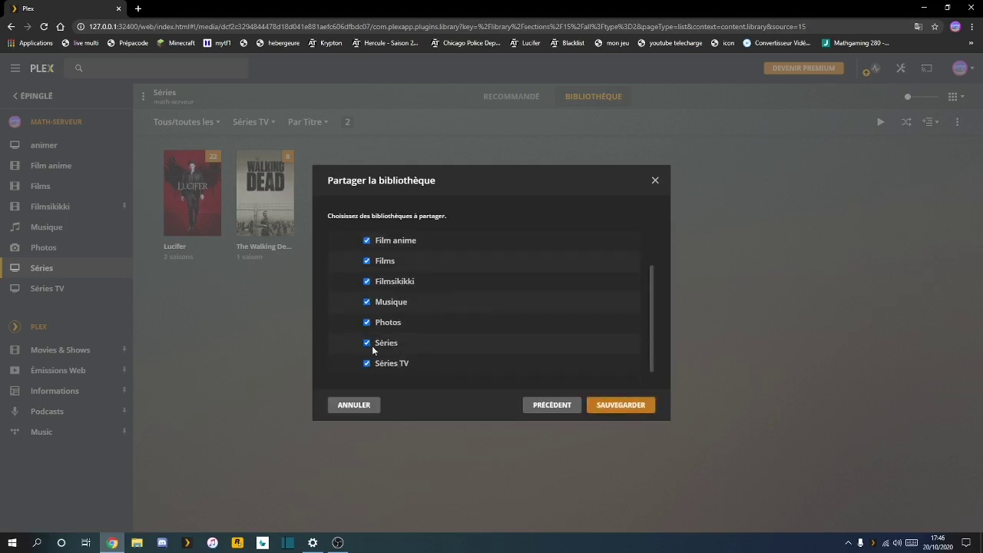
scroll(369, 333, up, 2)
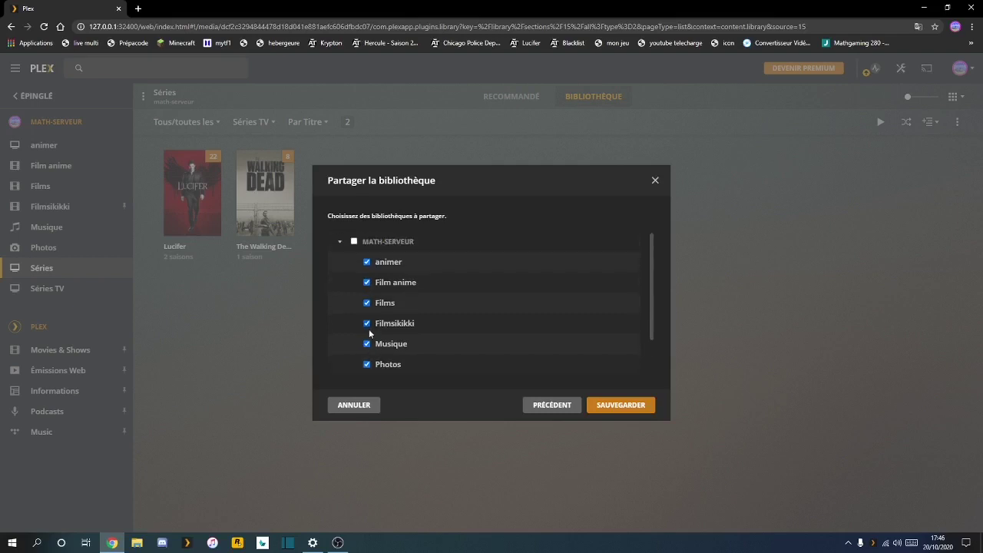
scroll(371, 300, down, 2)
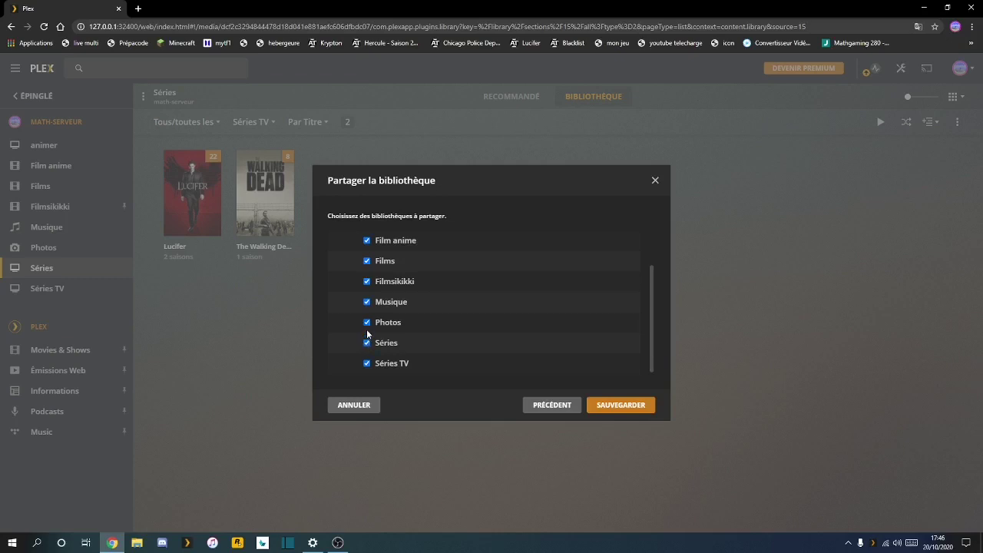
click(366, 302)
click(366, 281)
click(366, 261)
scroll(366, 261, up, 2)
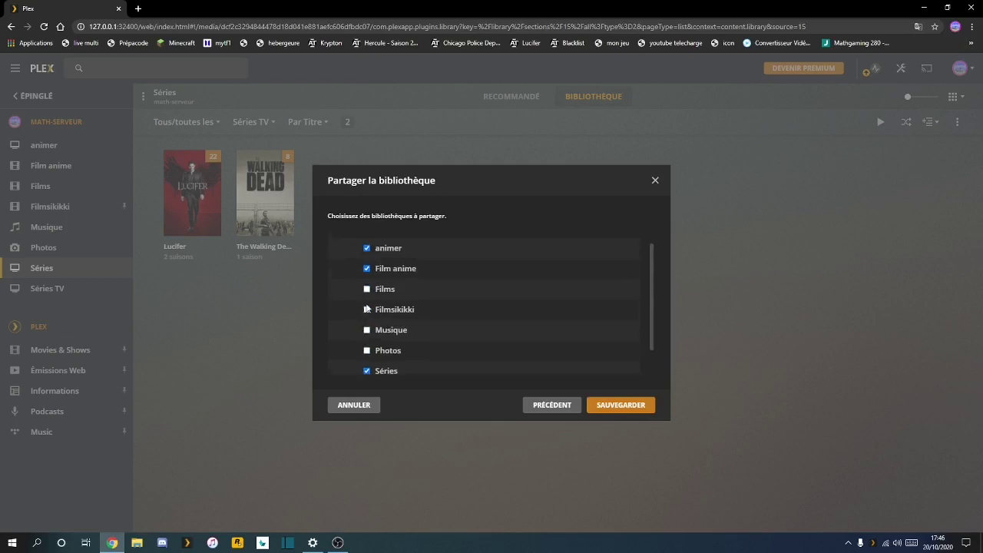
click(353, 242)
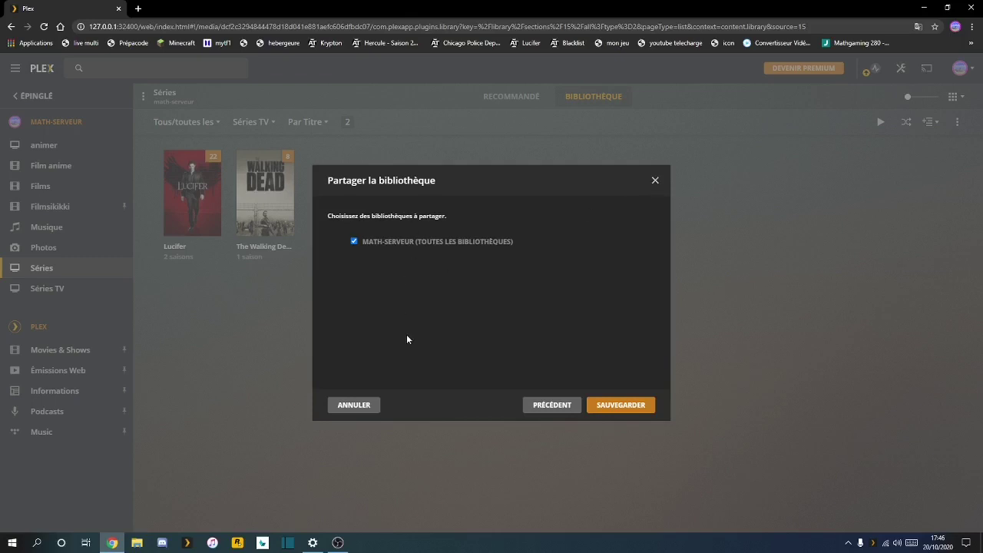
click(655, 182)
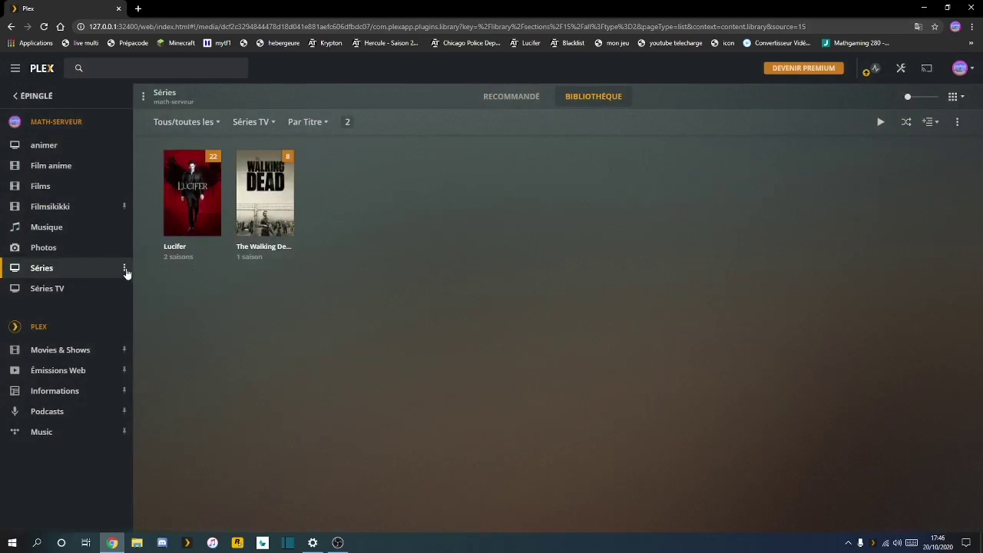
Look through the Séries library's general, folder and advanced settings, and close them without saving.
click(124, 268)
mouse_move(159, 346)
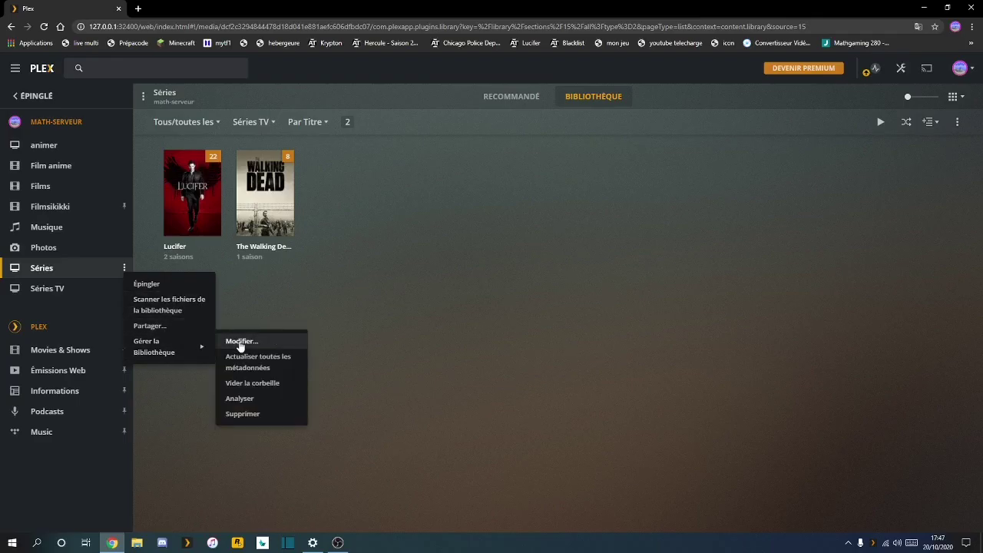
click(240, 342)
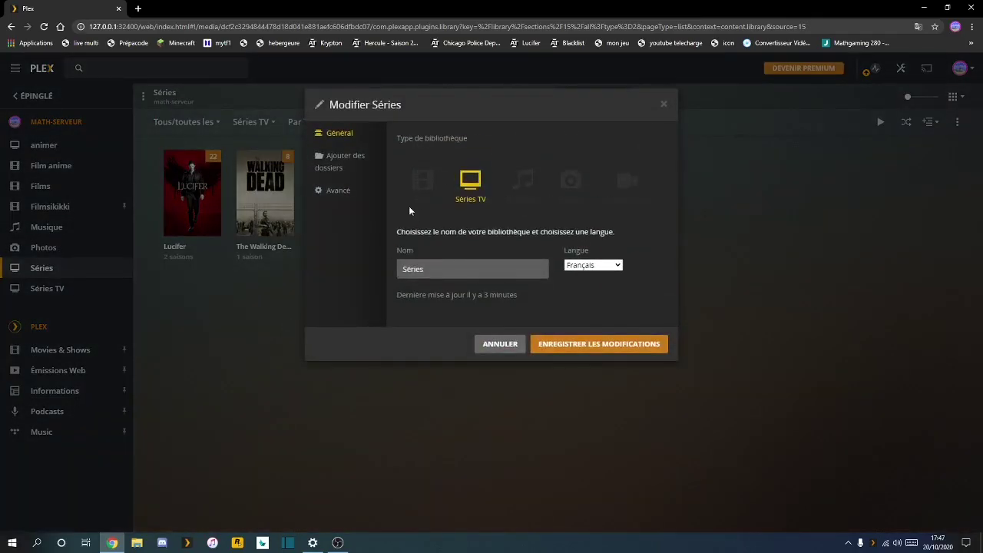
click(417, 269)
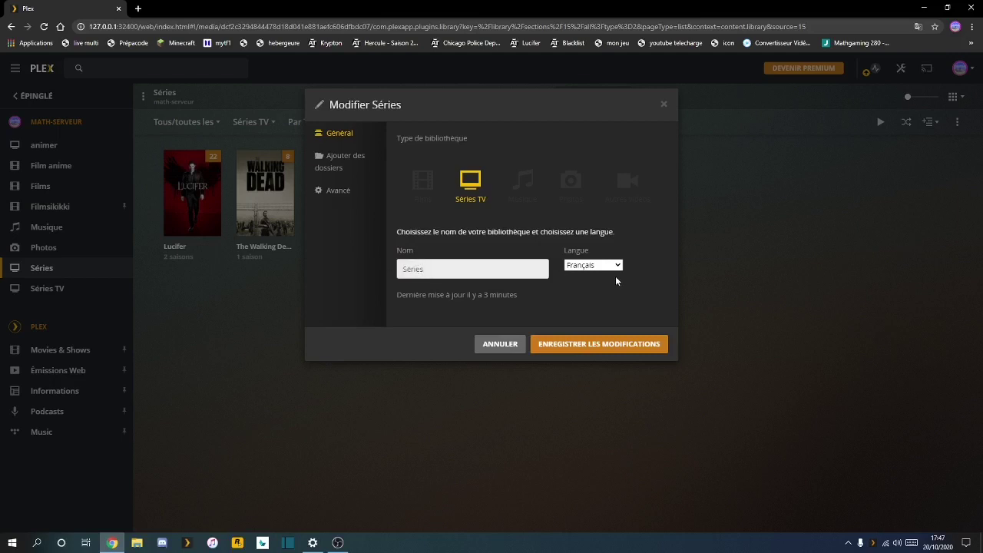
click(614, 267)
click(346, 170)
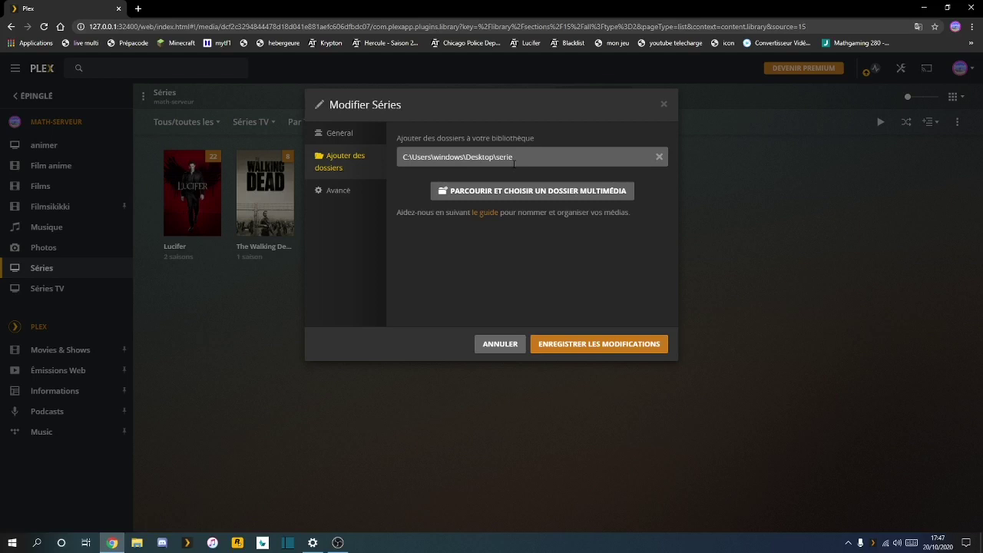
click(356, 196)
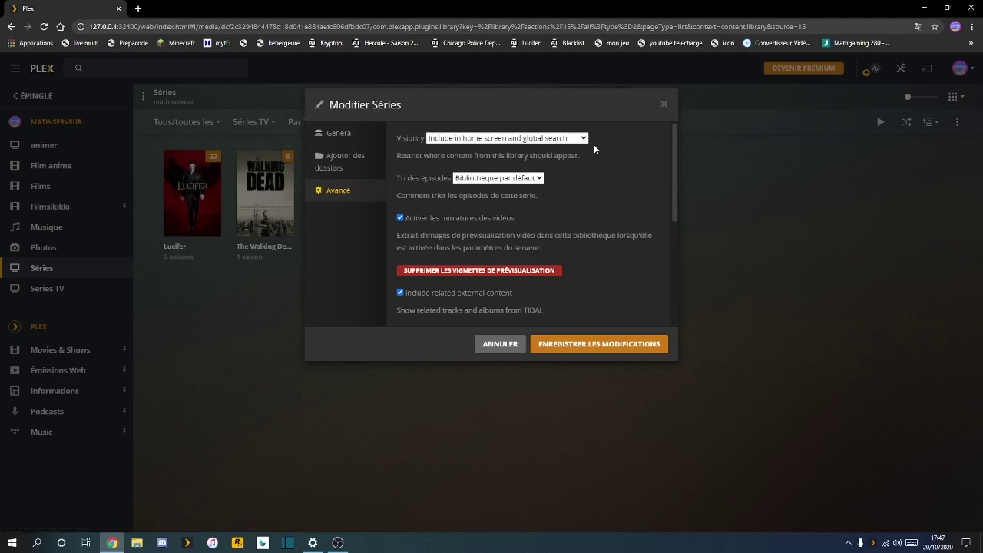
scroll(593, 149, down, 5)
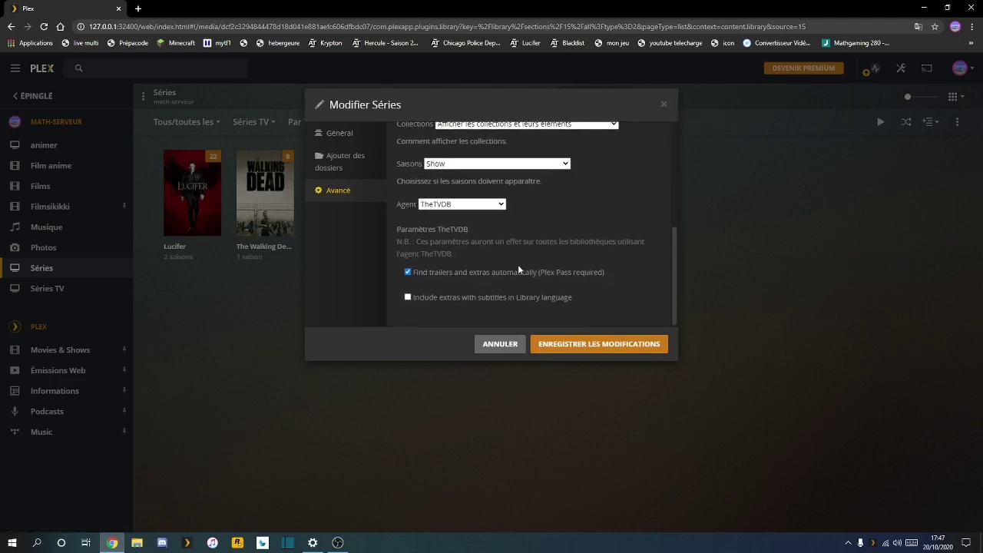
scroll(518, 264, up, 5)
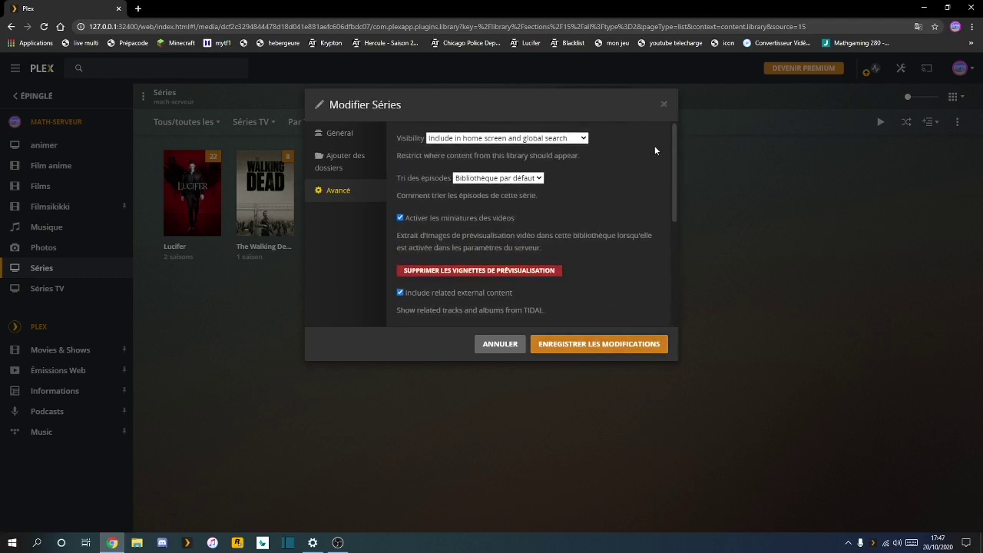
click(664, 105)
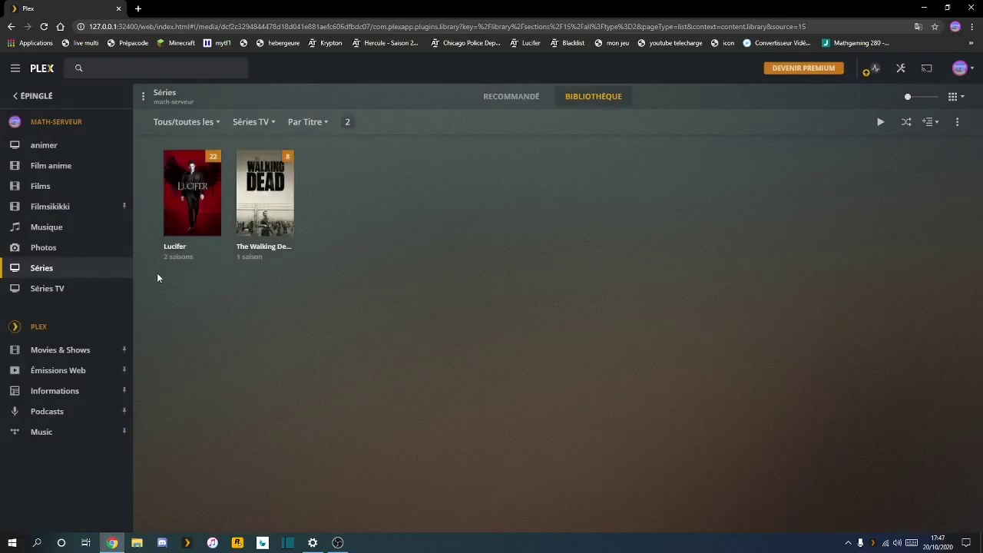
Pin the Séries library and refresh all of its metadata.
click(123, 268)
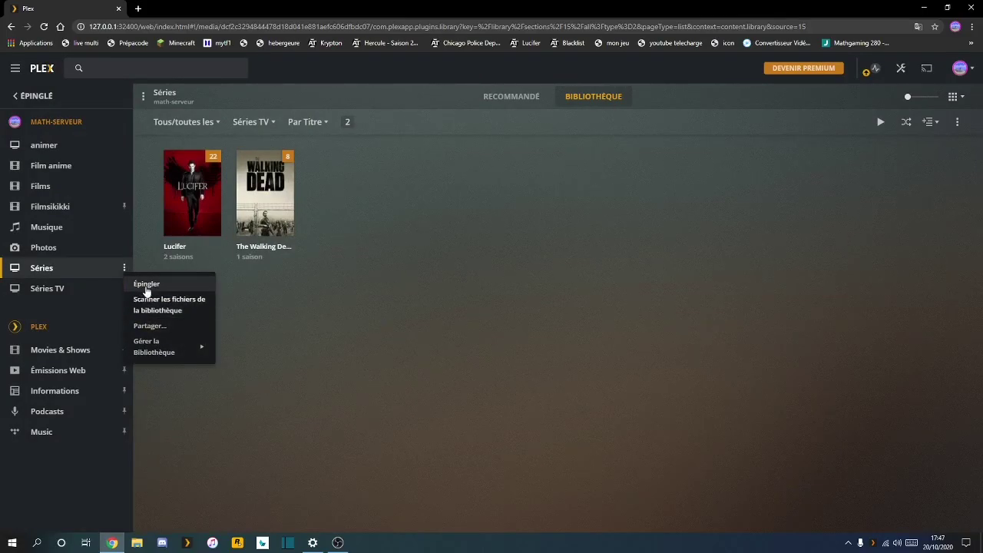
click(145, 285)
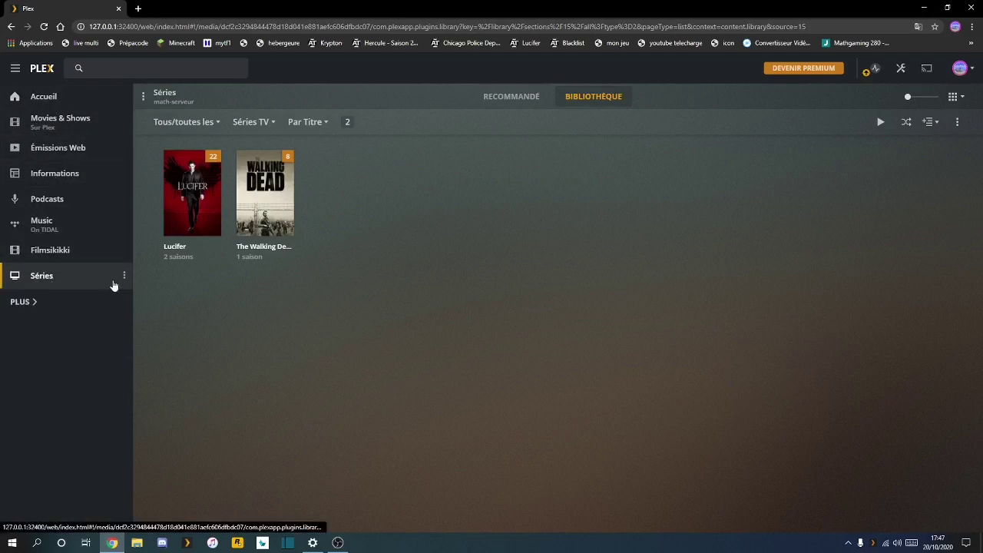
click(123, 276)
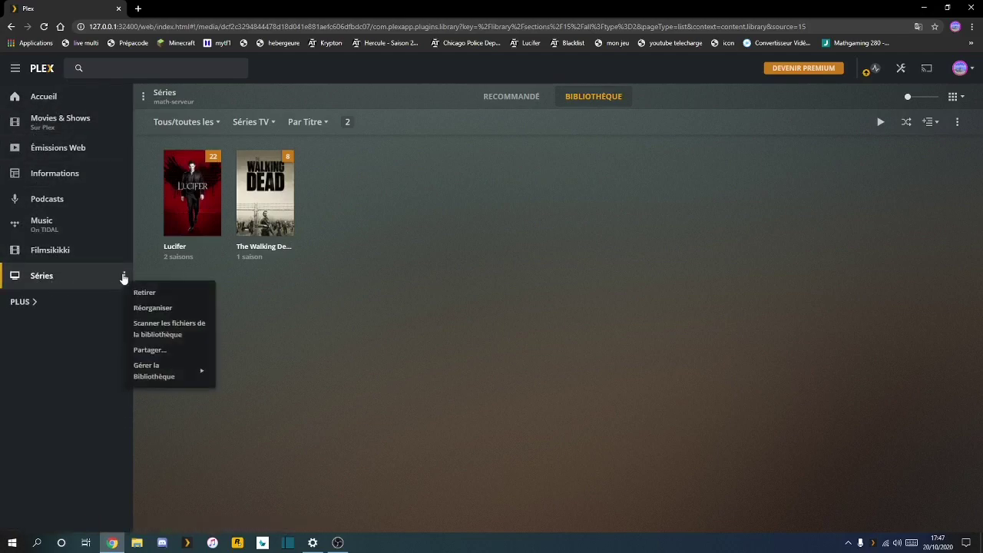
mouse_move(164, 376)
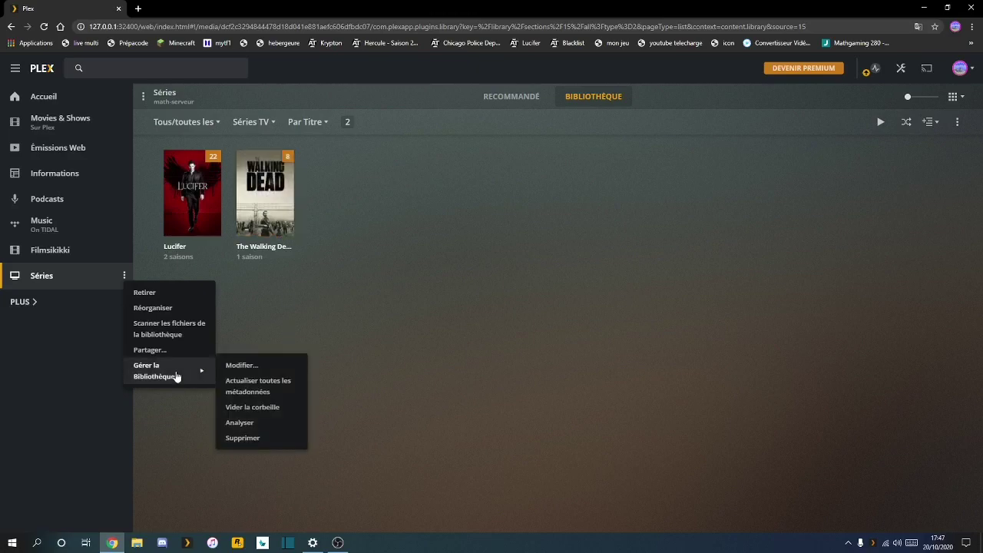
click(248, 389)
click(543, 341)
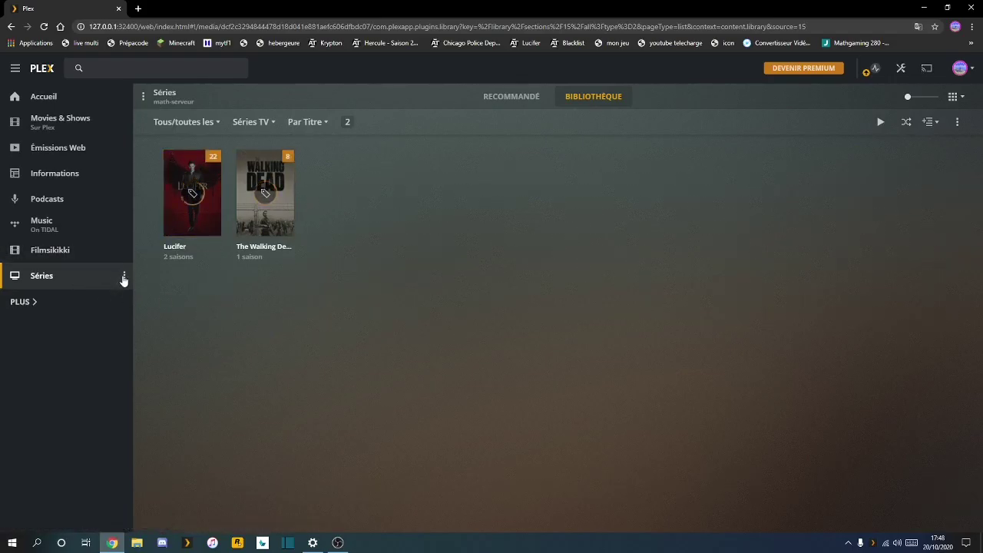
Empty the Séries library's trash.
click(122, 277)
mouse_move(174, 368)
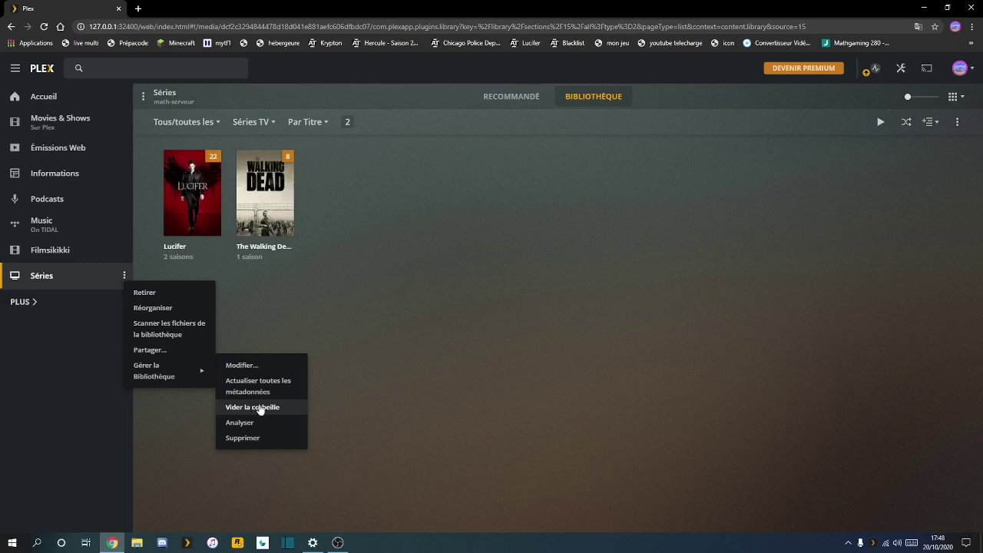
click(260, 409)
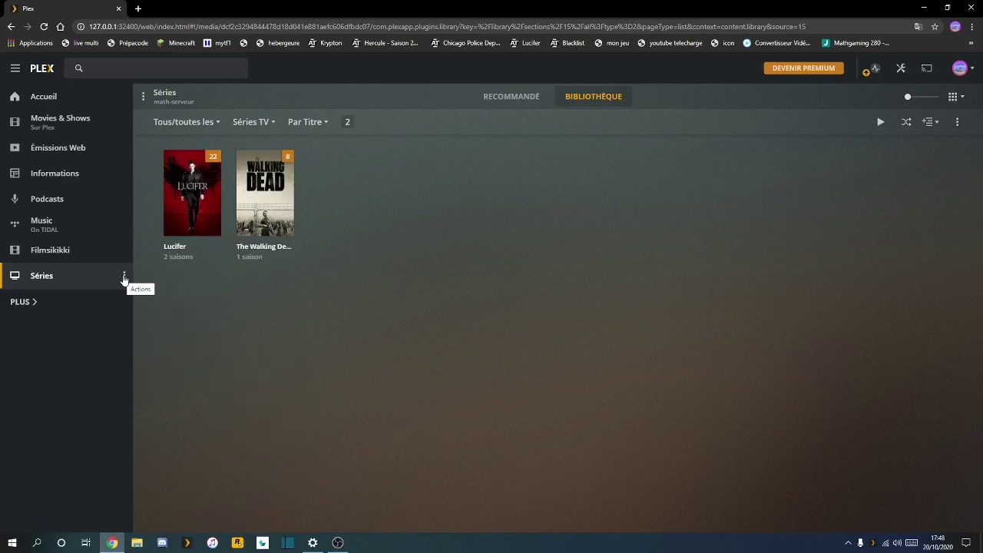
click(124, 278)
mouse_move(202, 375)
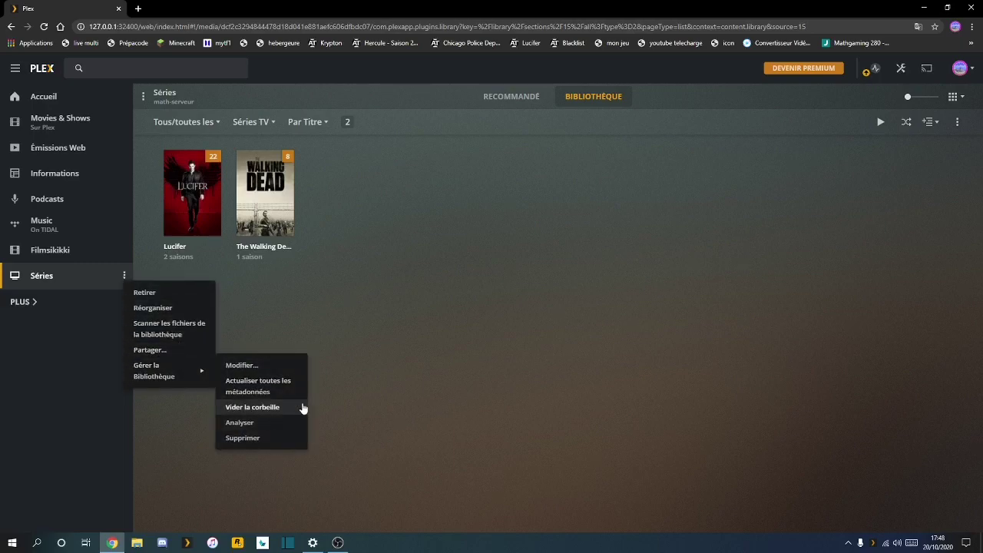
click(434, 361)
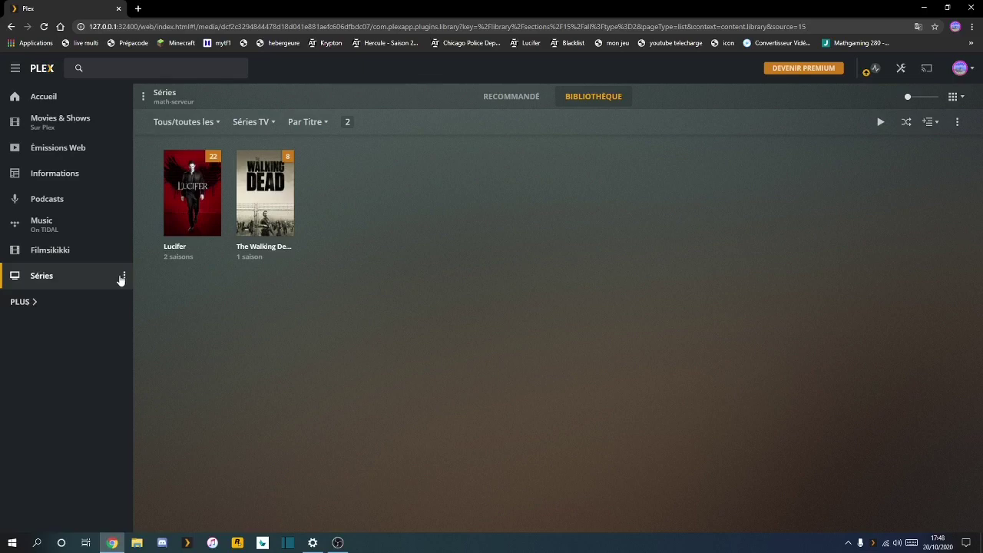
click(122, 277)
mouse_move(202, 372)
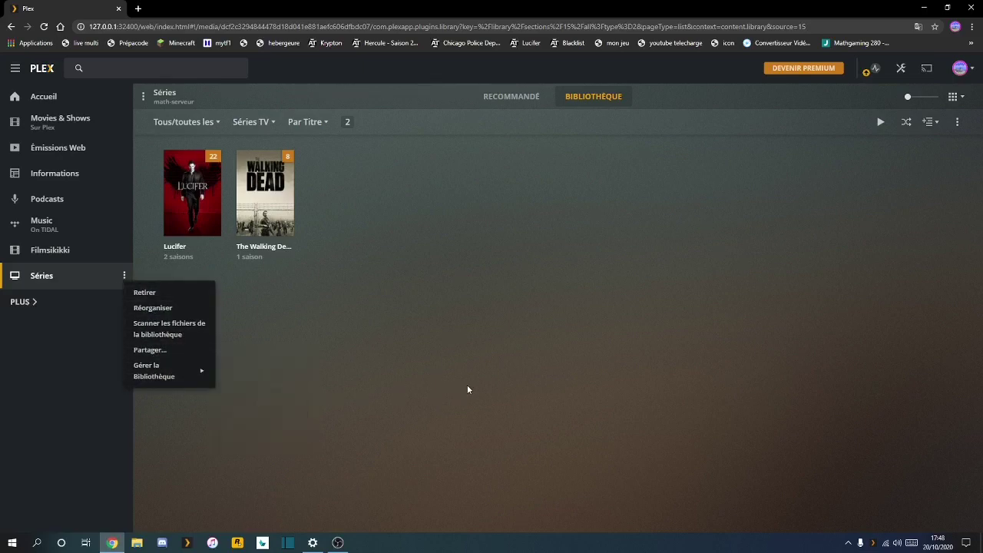
click(342, 337)
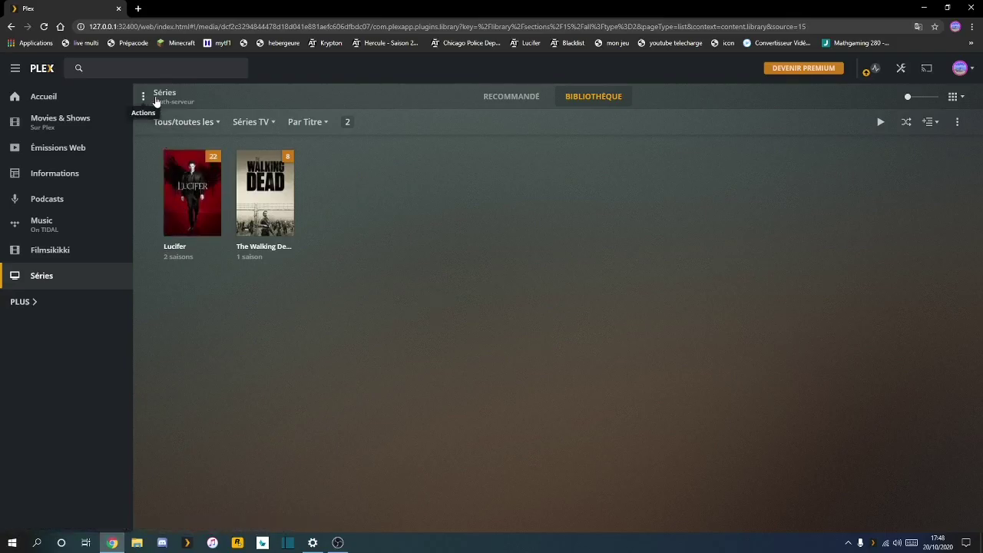
Filter the Séries library by the year 2015 and look through the other filter categories, including producer.
click(171, 122)
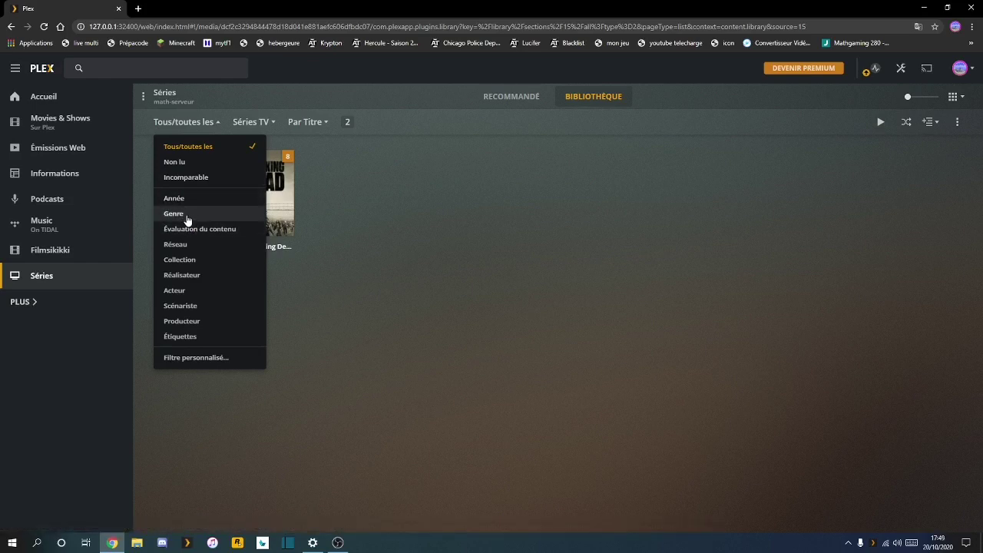
click(184, 202)
click(180, 171)
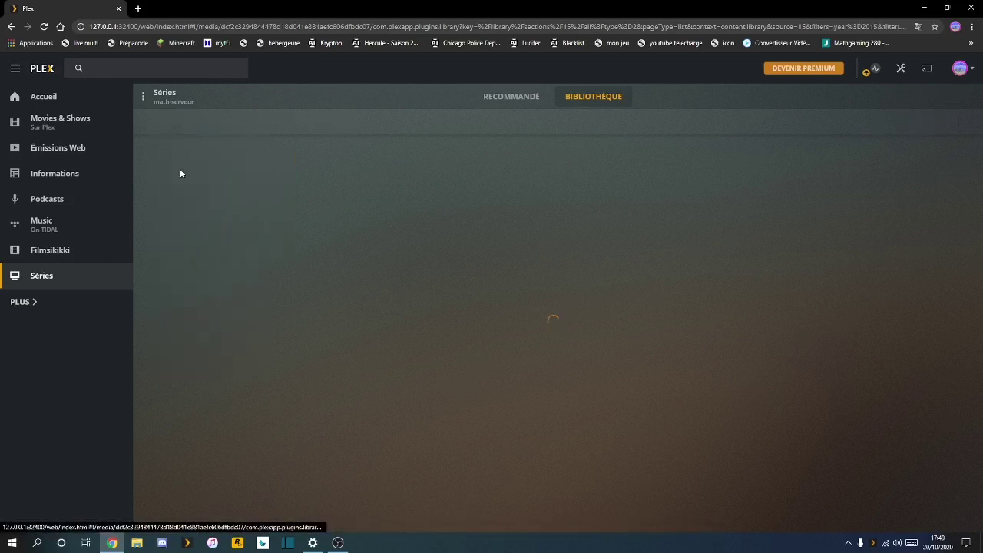
click(172, 125)
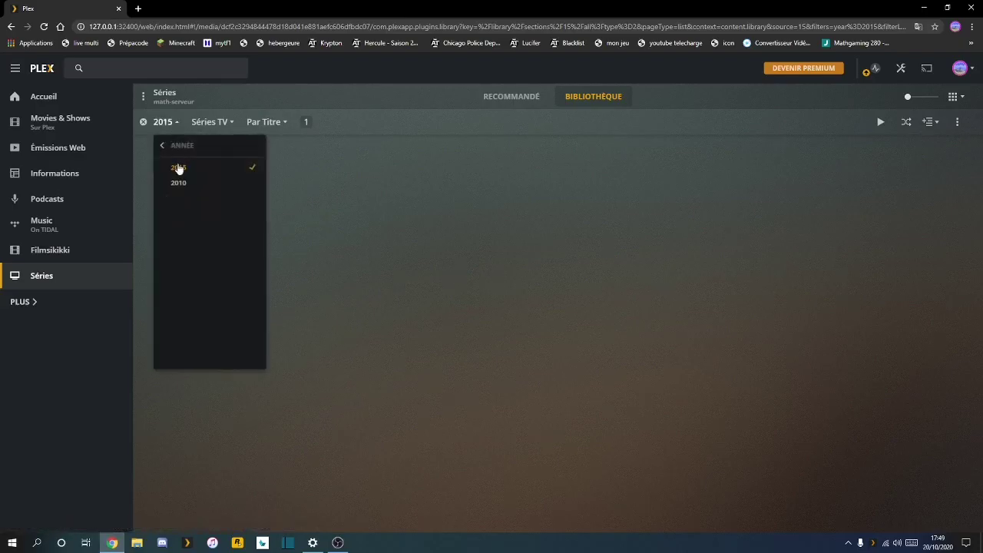
click(170, 152)
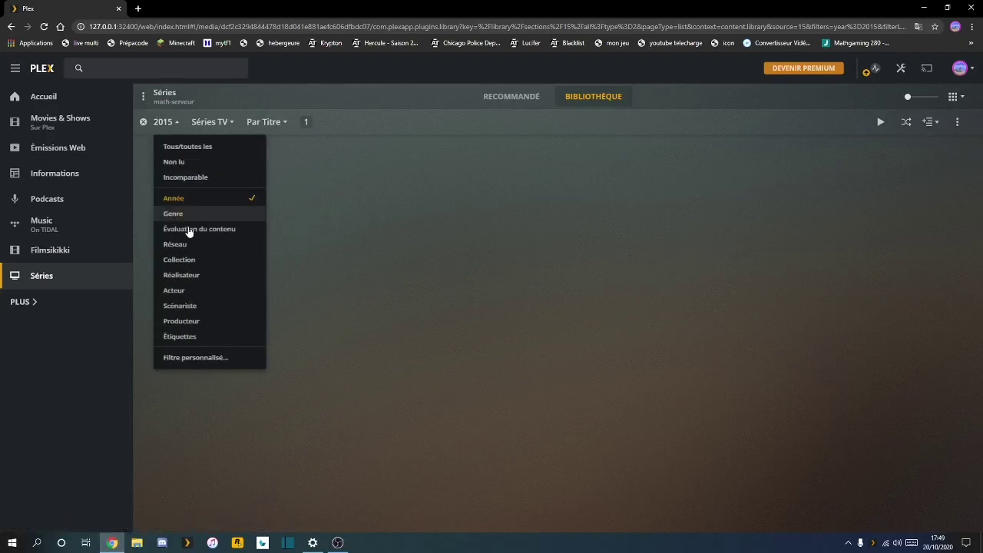
click(212, 322)
click(161, 146)
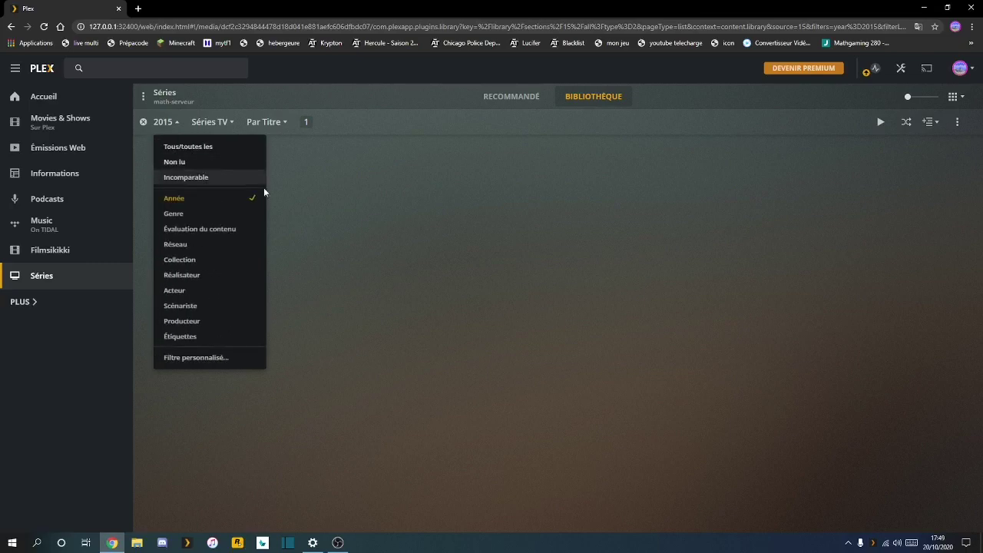
click(295, 204)
Browse the Séries library by seasons, episodes and folders, and return to the TV series view.
click(226, 123)
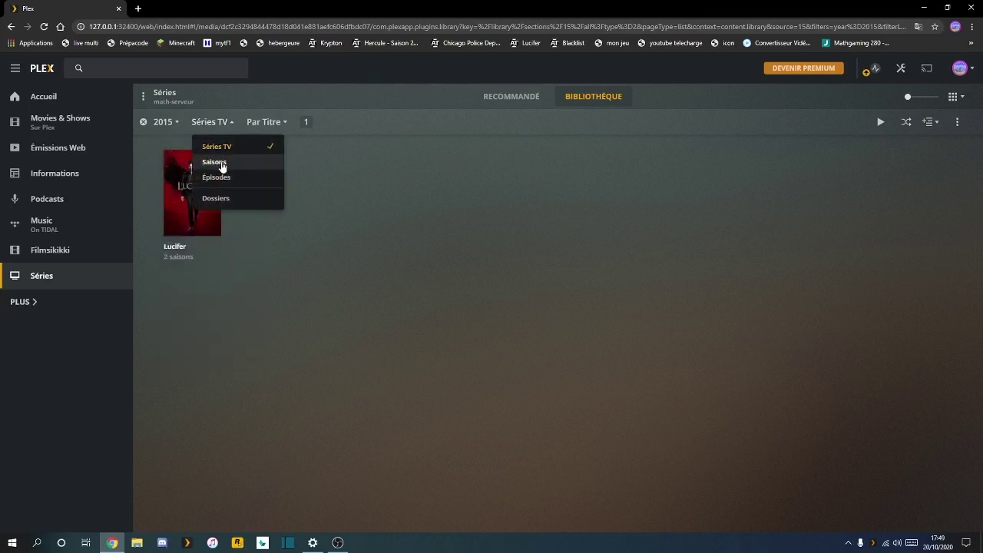
click(222, 162)
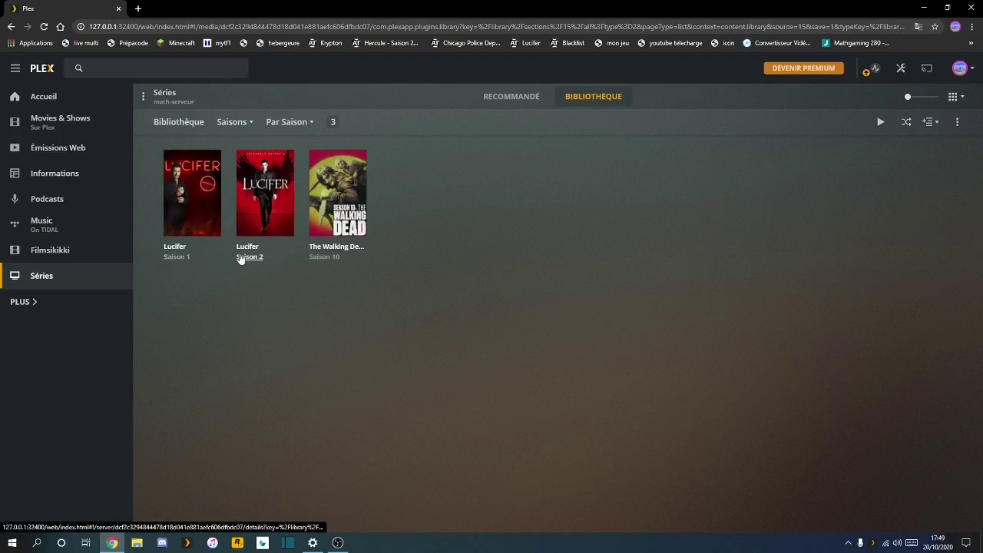
click(235, 121)
click(245, 178)
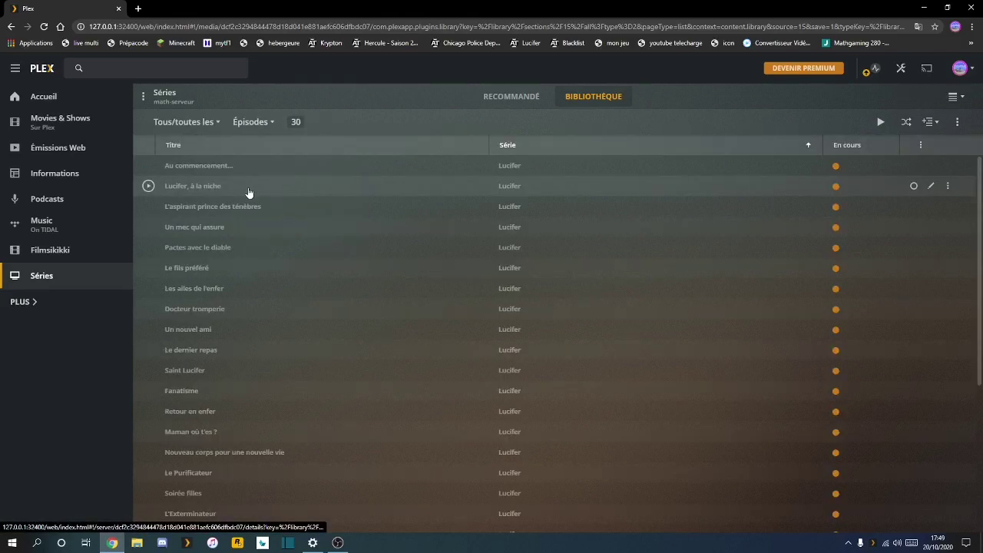
scroll(254, 221, down, 5)
scroll(253, 220, down, 3)
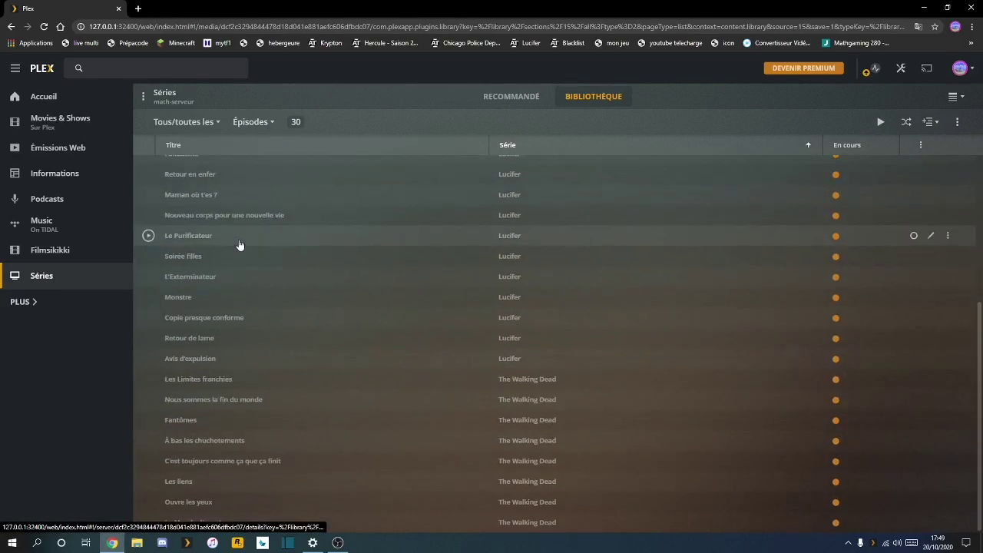
click(245, 123)
click(266, 198)
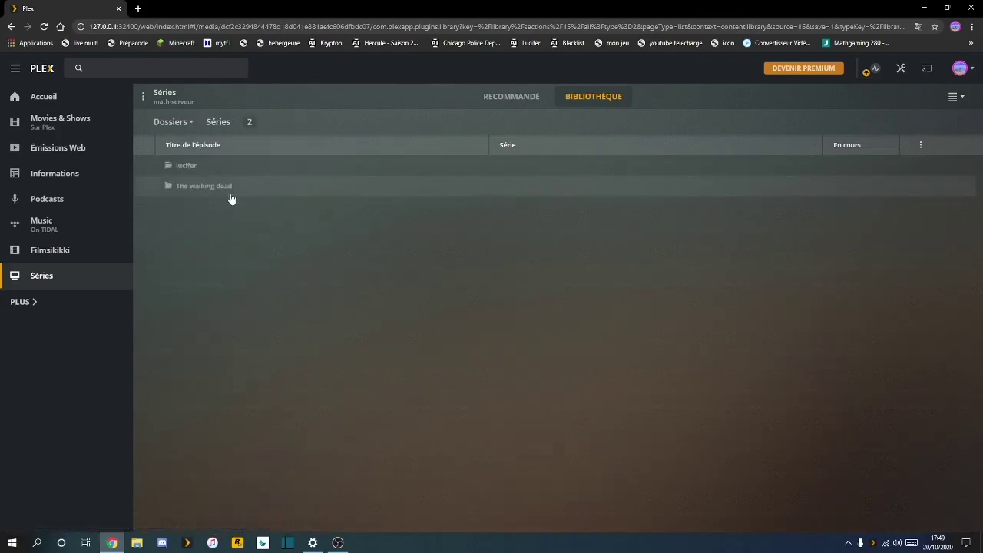
click(196, 123)
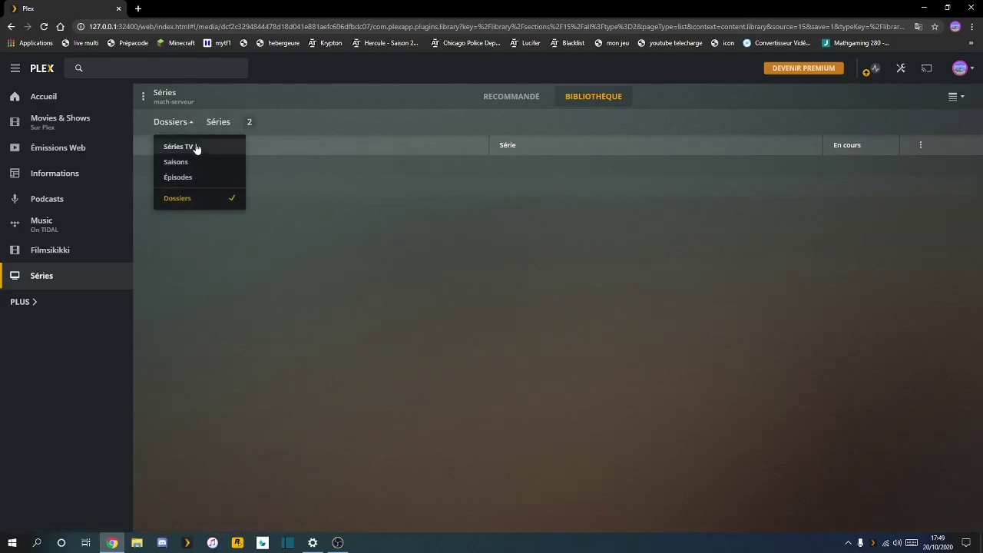
click(195, 144)
Try sorting the TV series by year and by rating (Évaluation), and restore sorting by title.
click(305, 125)
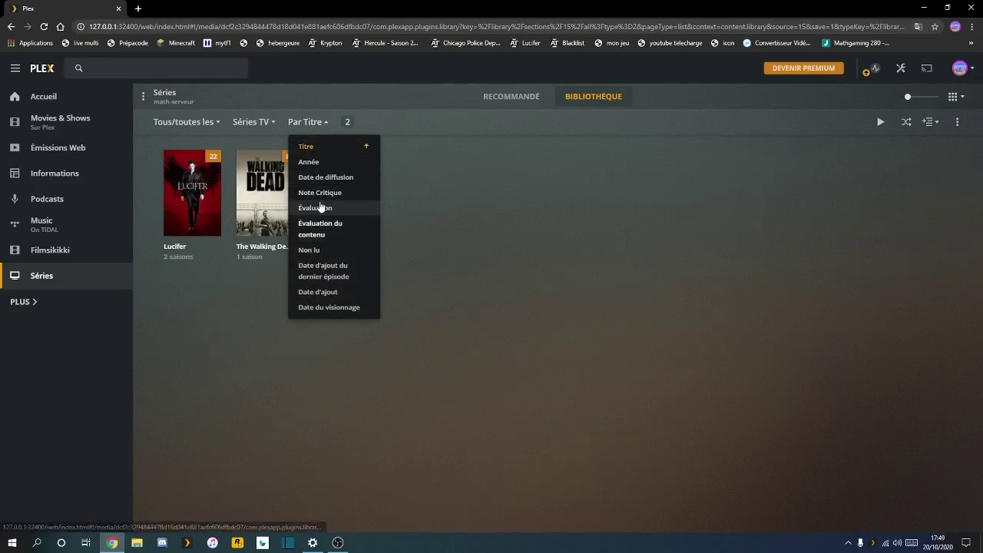
click(321, 162)
click(304, 125)
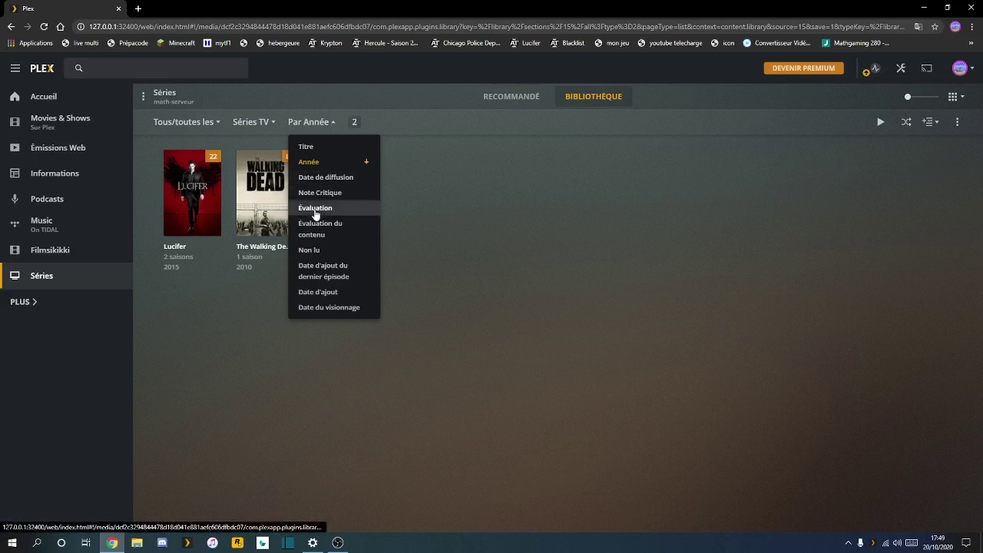
click(316, 209)
click(310, 124)
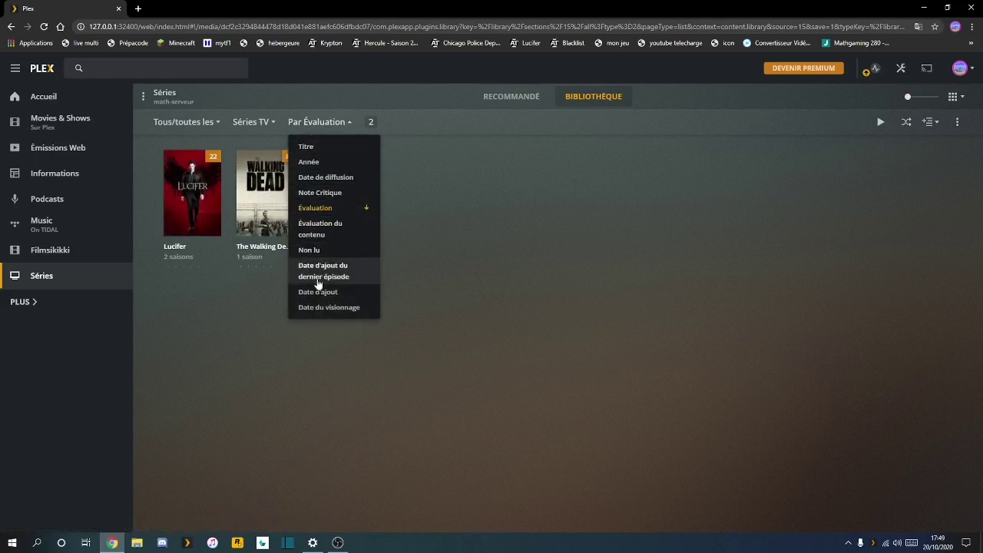
click(307, 160)
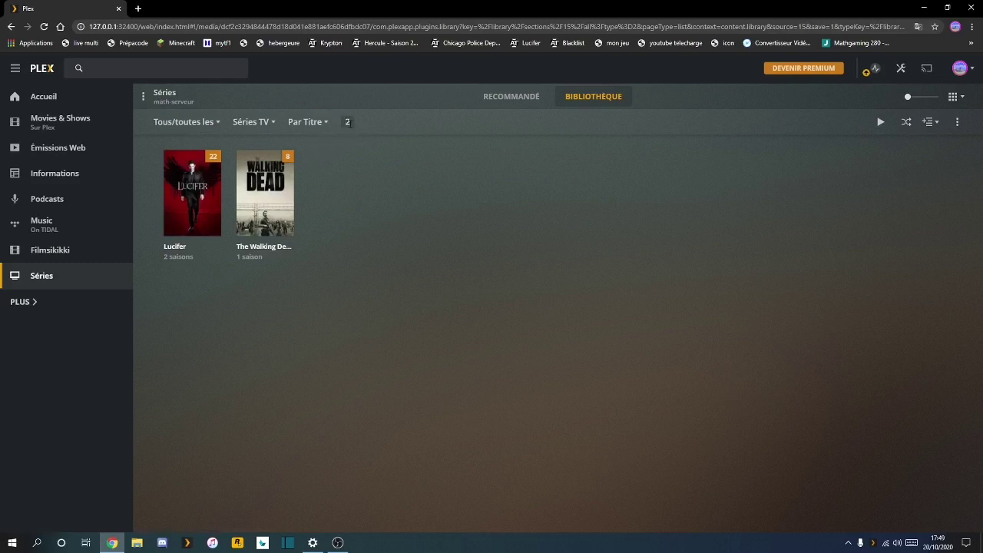
View the library's seasons and episode list once more and switch back to showing TV series.
click(258, 123)
click(254, 166)
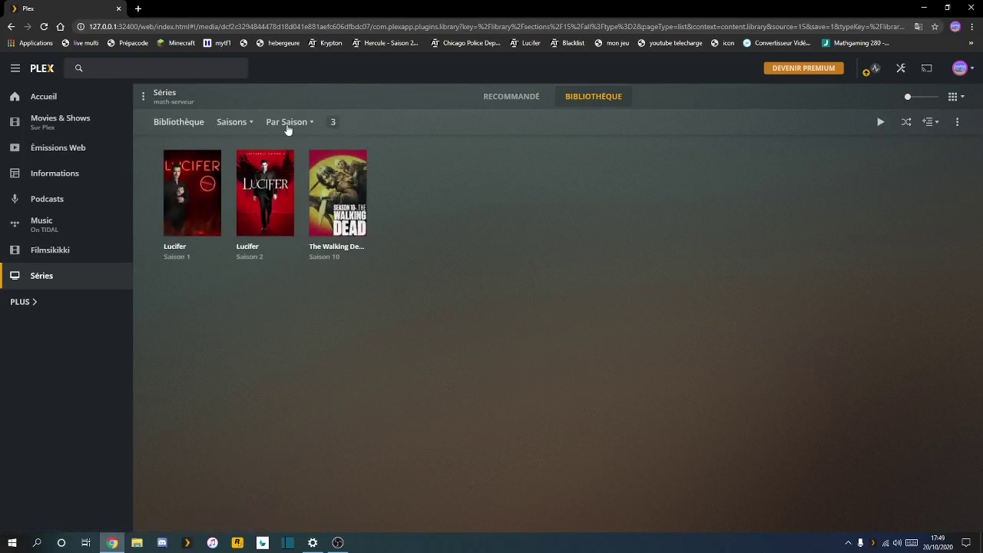
click(247, 124)
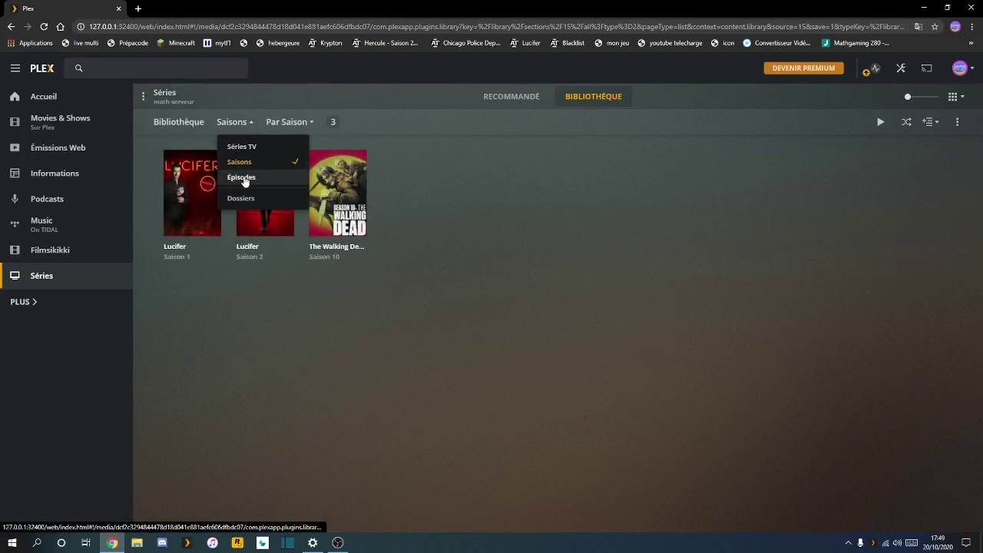
click(243, 178)
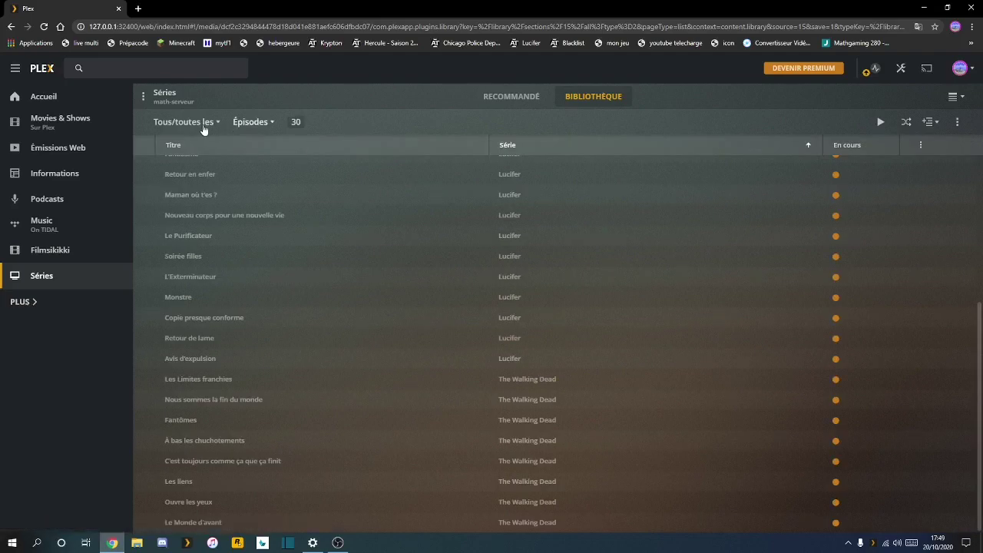
click(247, 123)
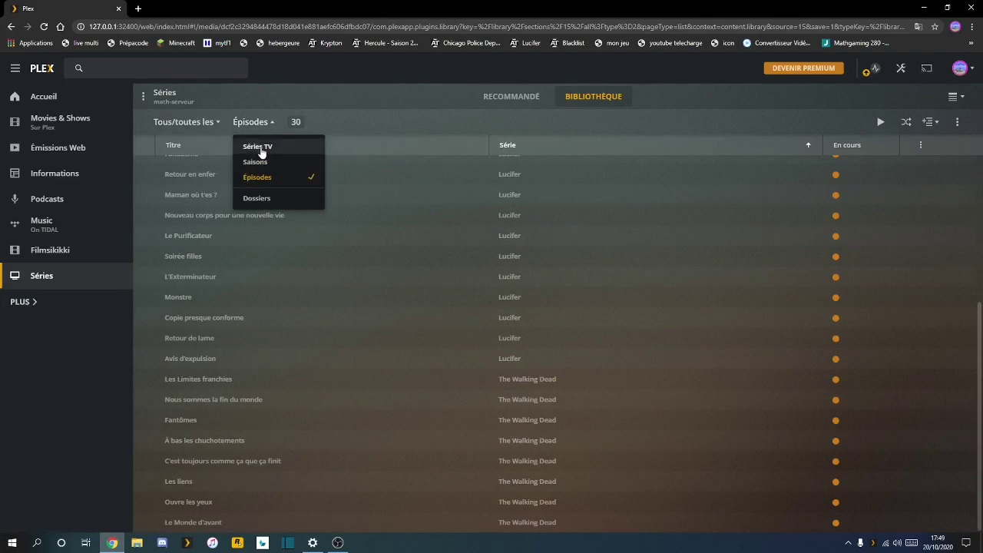
click(261, 150)
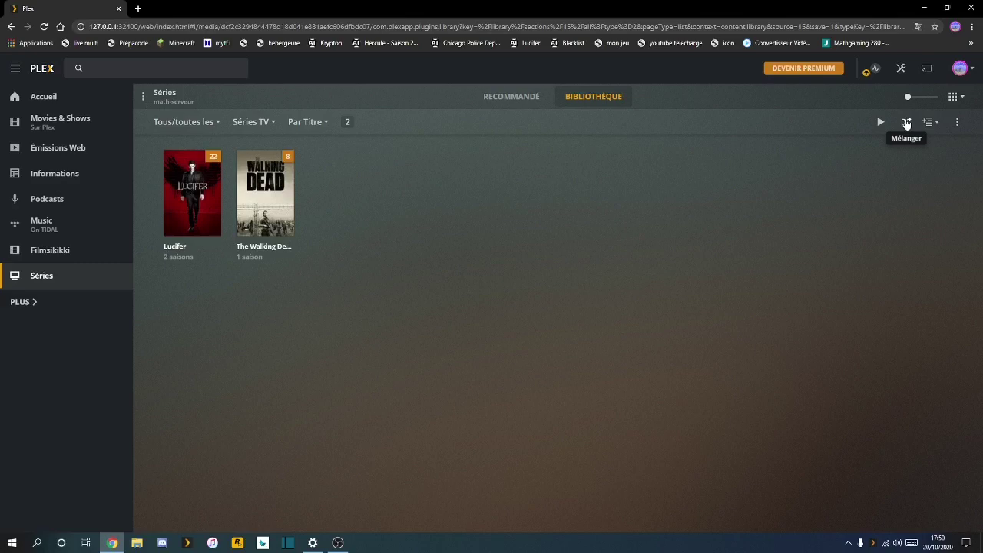
click(957, 123)
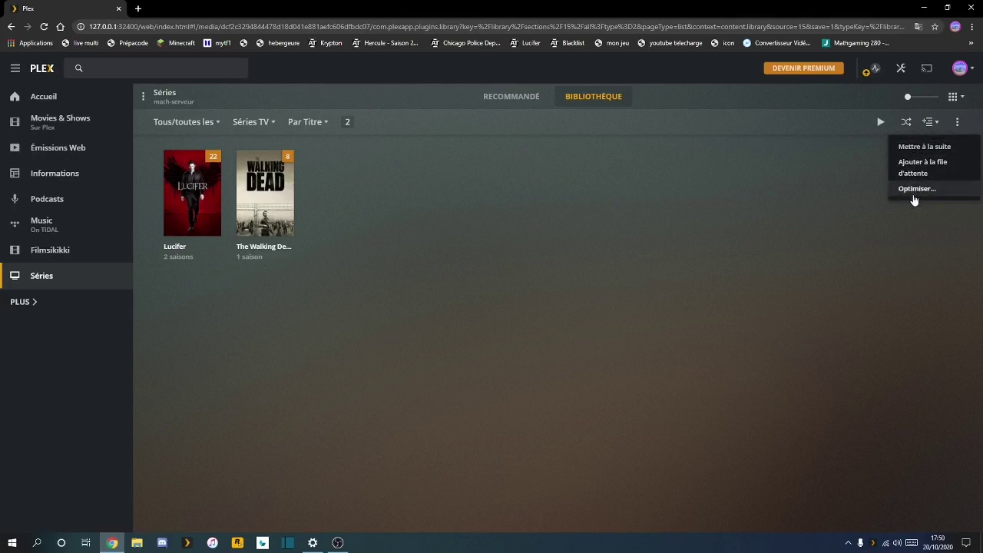
click(831, 190)
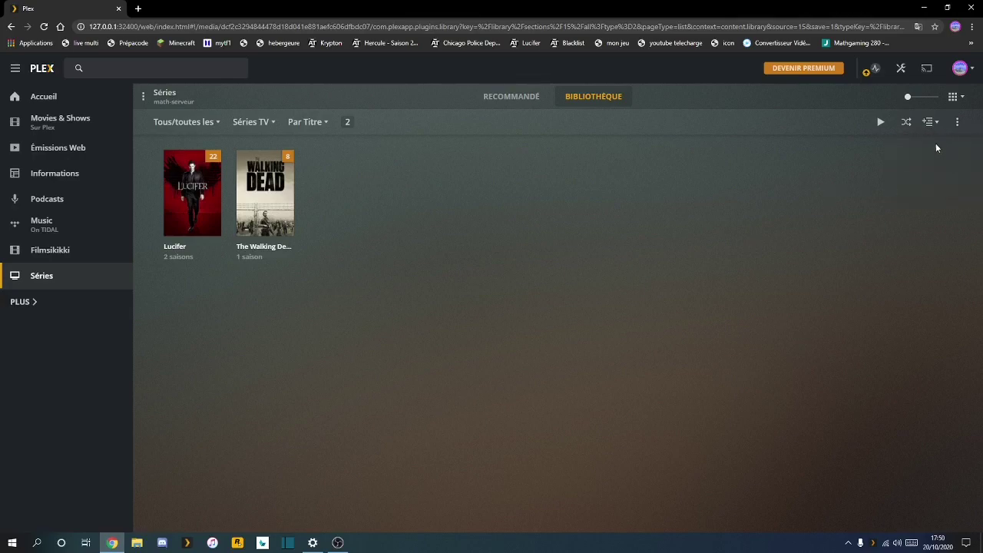
mouse_move(908, 97)
mouse_down()
mouse_move(939, 100)
mouse_move(907, 101)
mouse_up()
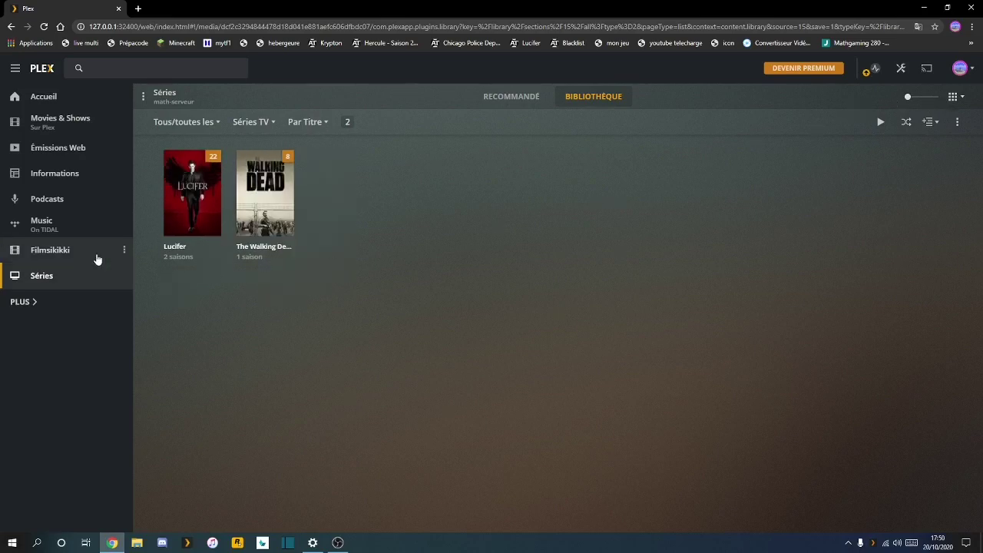
mouse_move(205, 193)
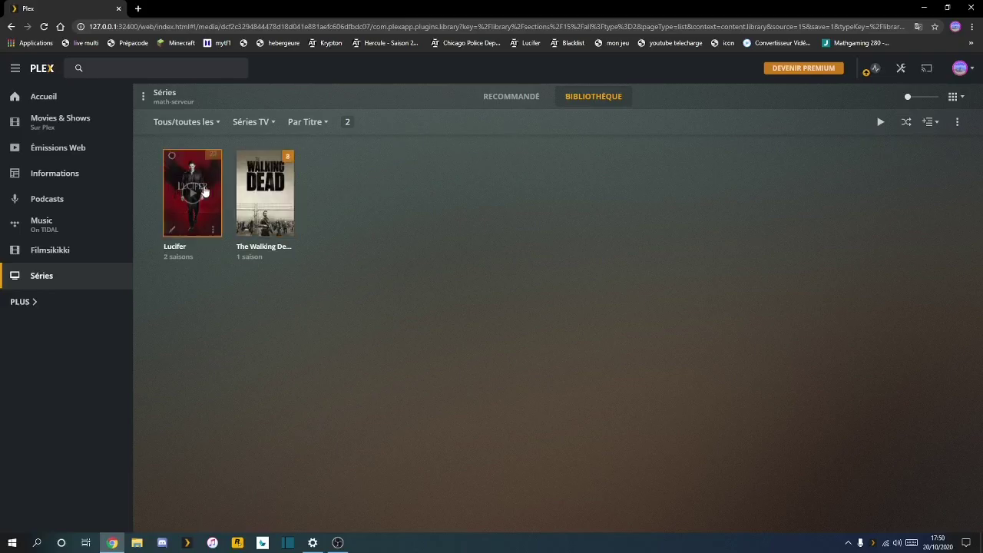
Look through the action options of the Lucifer series, and open its page in a separate tab to view Saison 1's options.
click(214, 228)
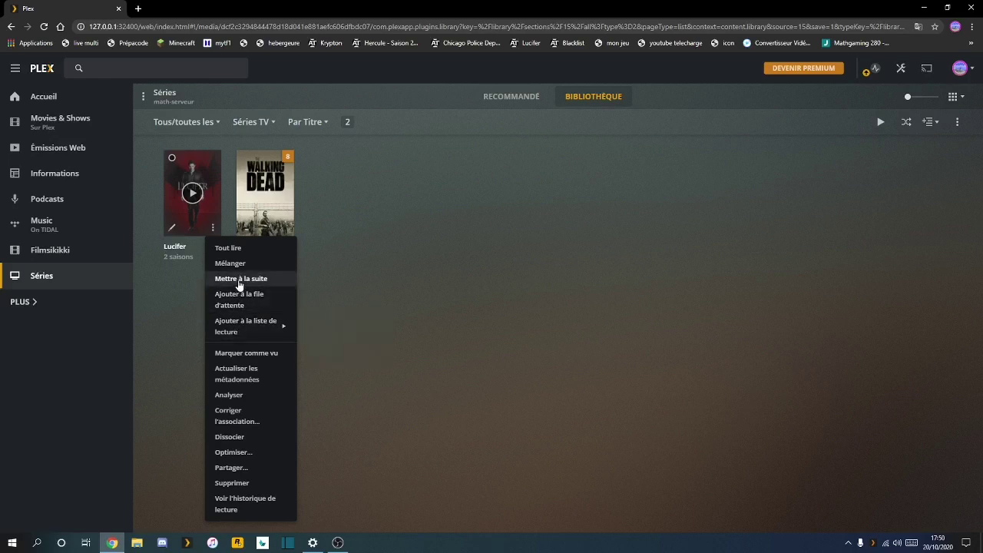
mouse_move(250, 330)
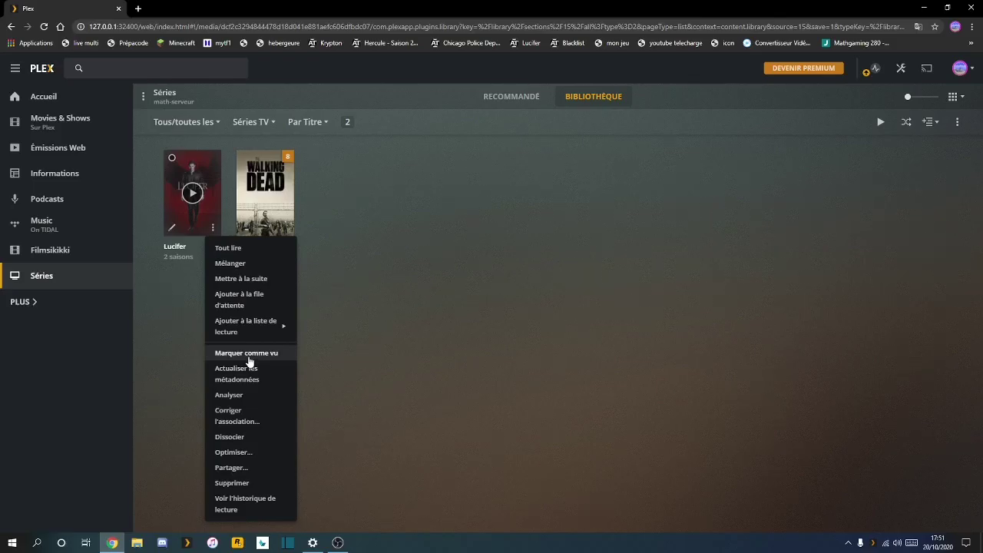
click(201, 217)
click(221, 323)
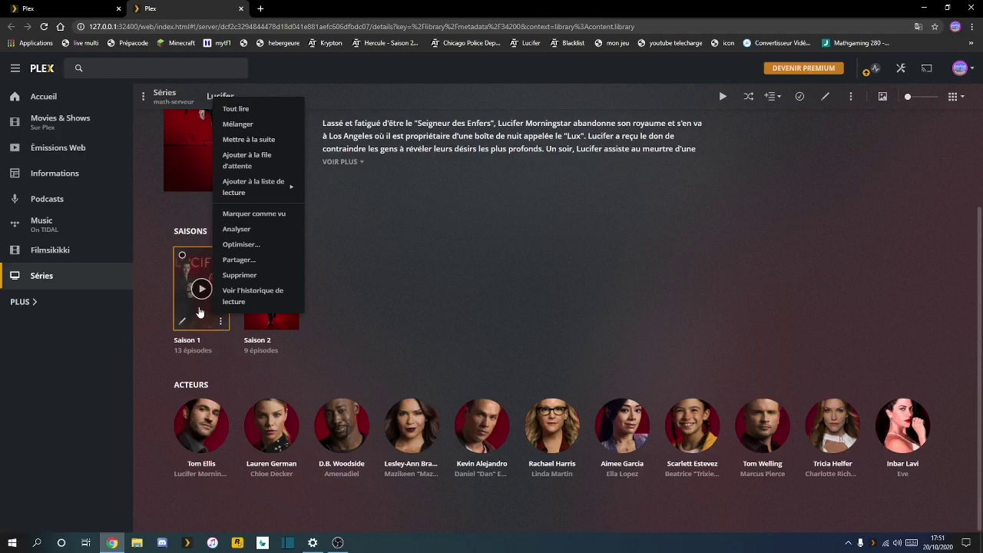
Open Saison 1 of Lucifer and examine the options offered for episode 1, including marking as watched and downloading the file.
click(200, 312)
scroll(259, 313, down, 1)
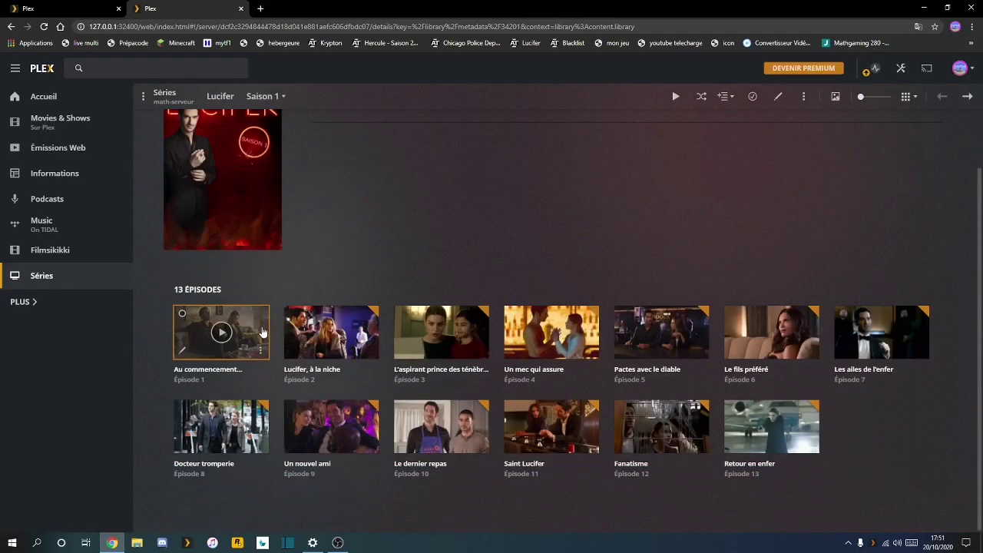
click(260, 350)
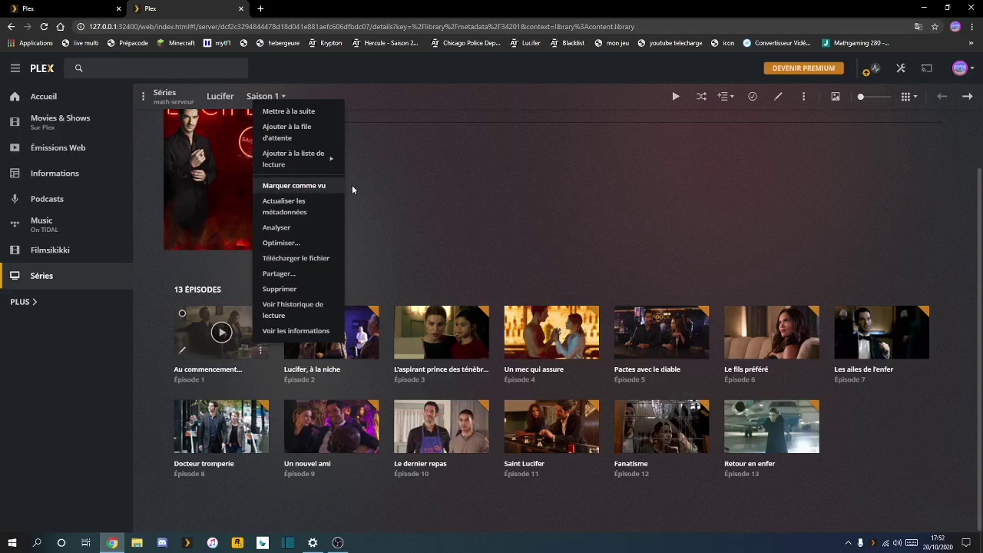
click(408, 204)
Return to the Séries library list, refresh the metadata of Lucifer, and check the library's own scan options.
click(60, 26)
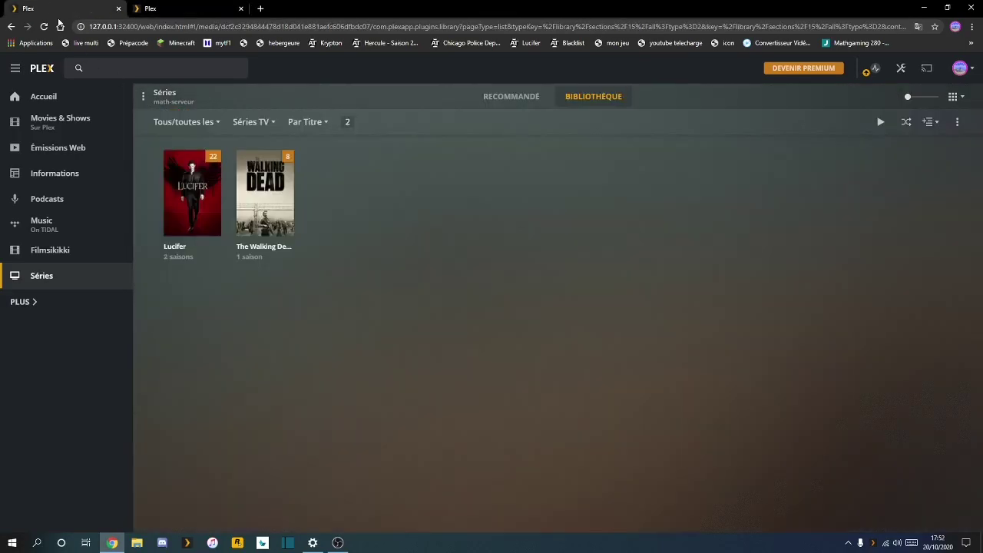
click(213, 227)
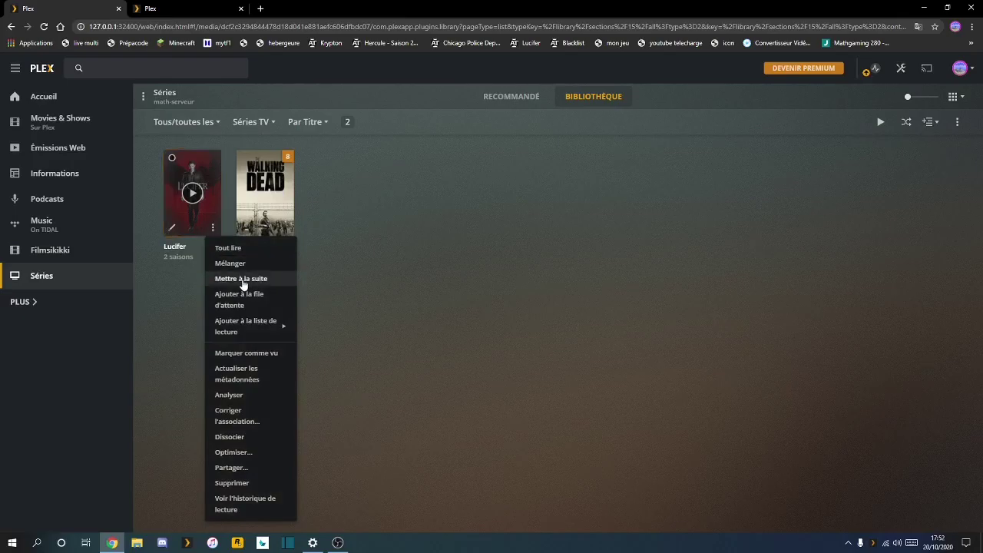
click(234, 374)
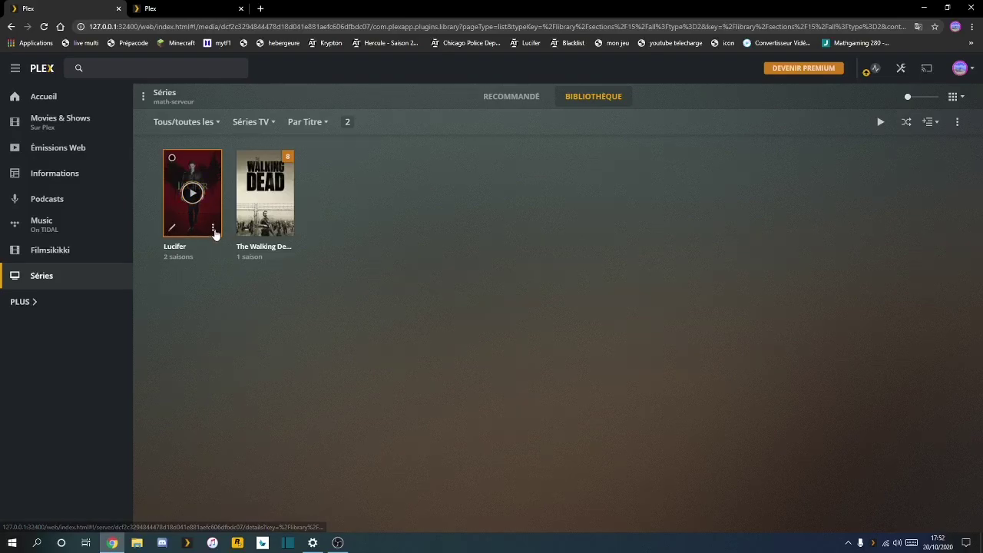
click(213, 227)
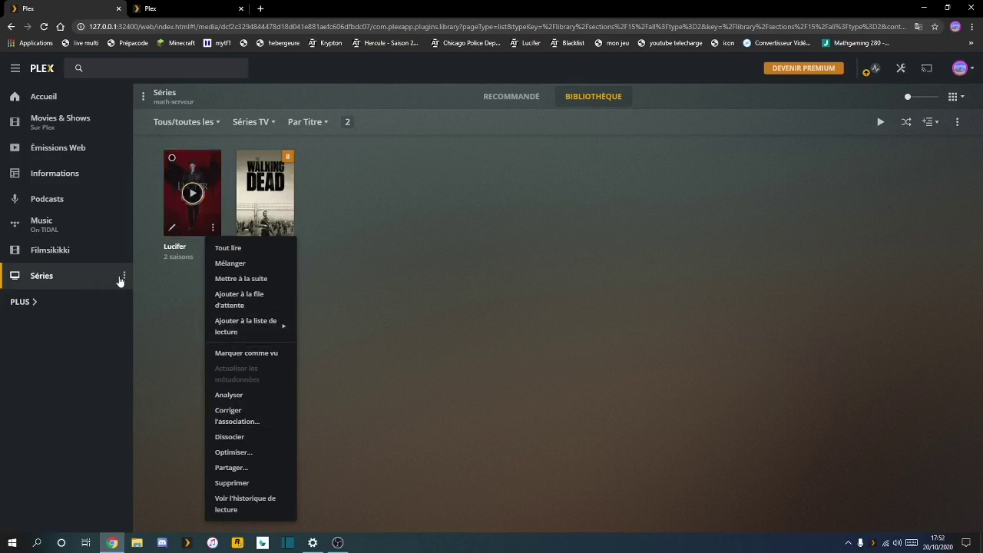
click(124, 278)
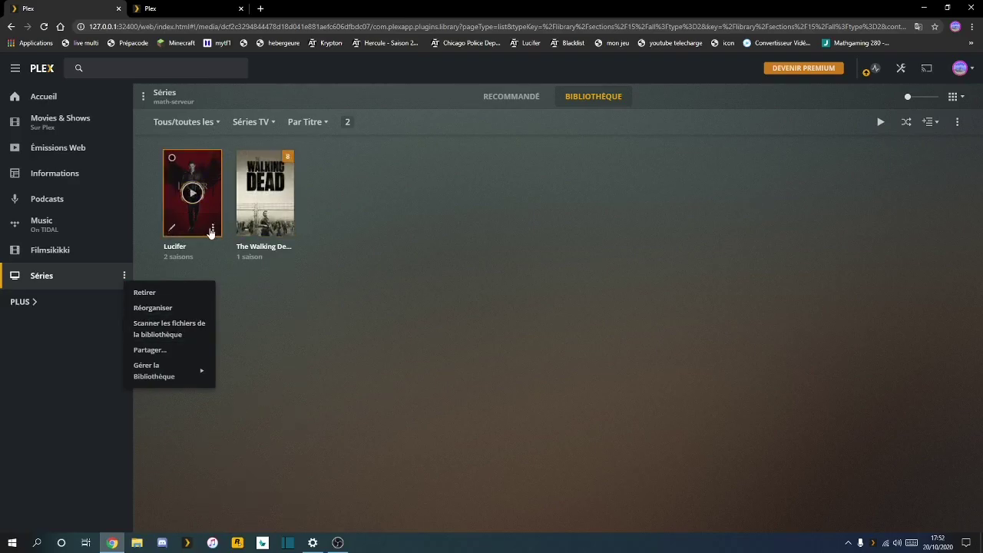
View the Optimiser settings for Lucifer and close them without optimising.
click(213, 230)
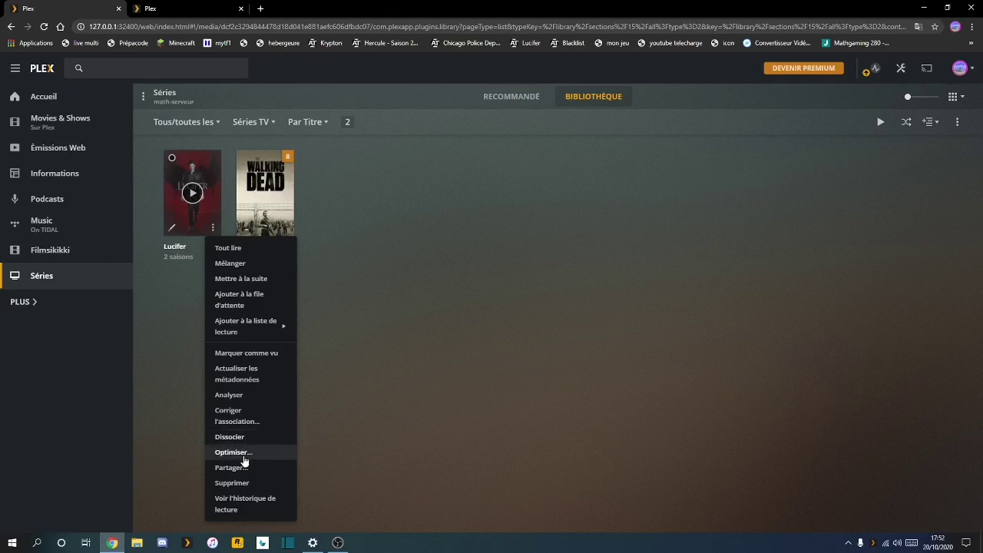
click(247, 459)
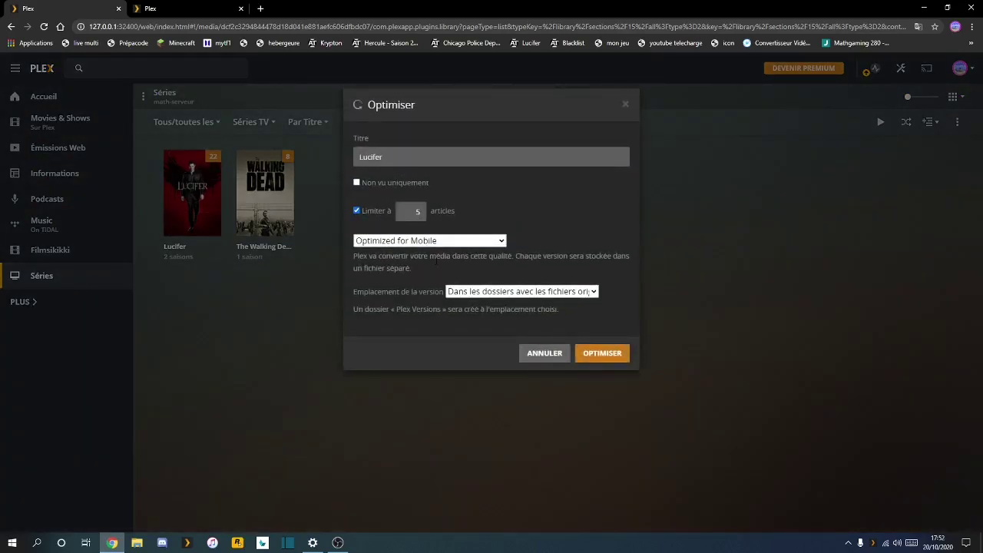
click(626, 105)
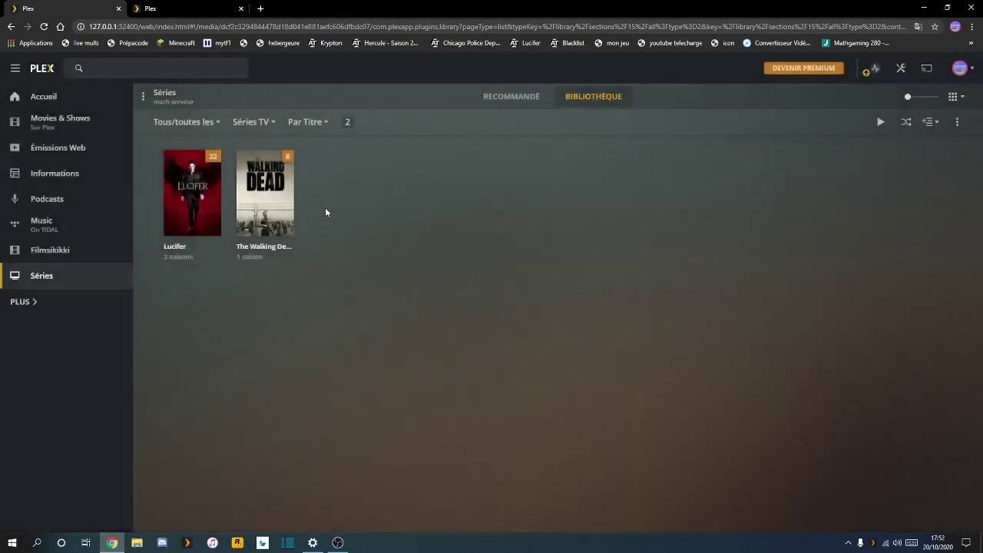
Share the Lucifer series with the last home user in the user list and send the invitation.
click(212, 229)
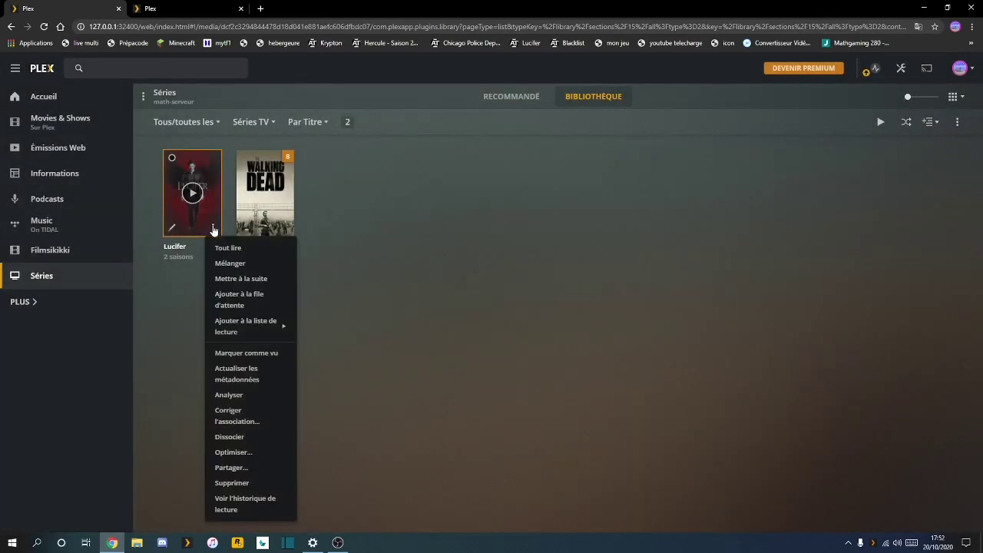
click(243, 469)
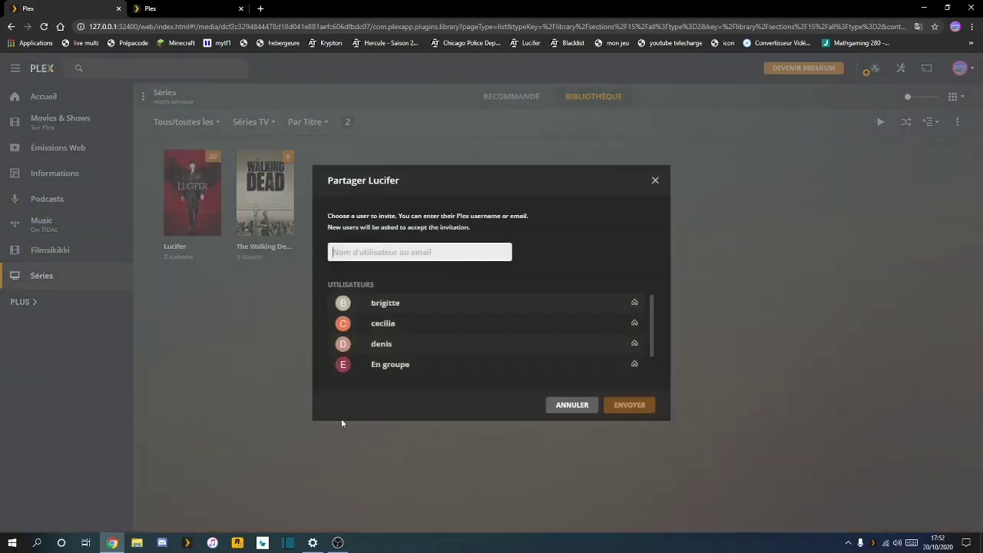
scroll(393, 351, down, 2)
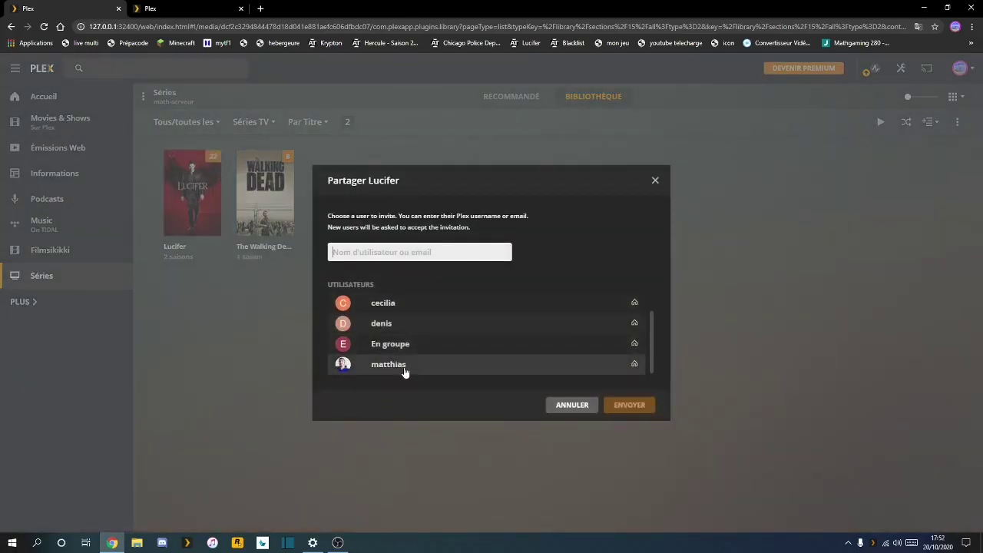
click(405, 369)
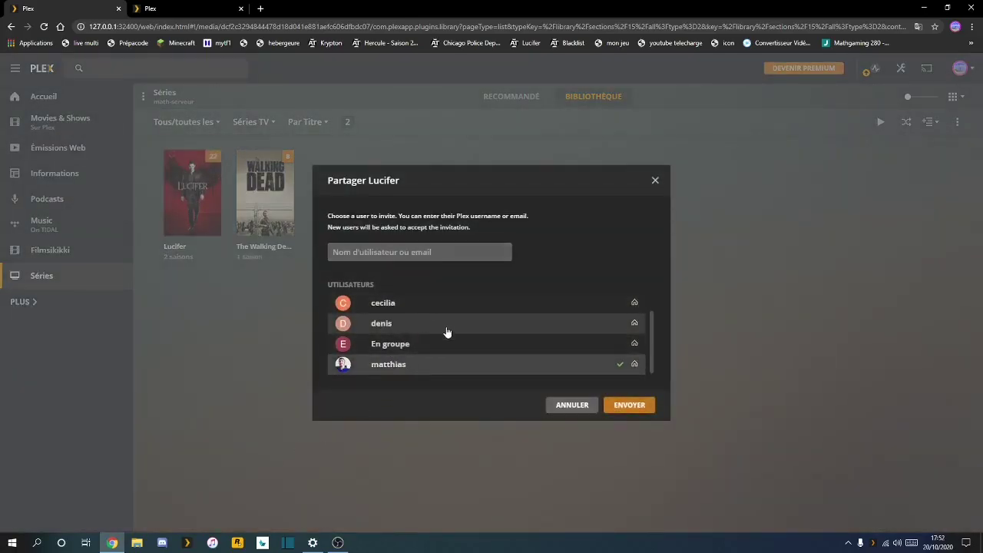
click(623, 404)
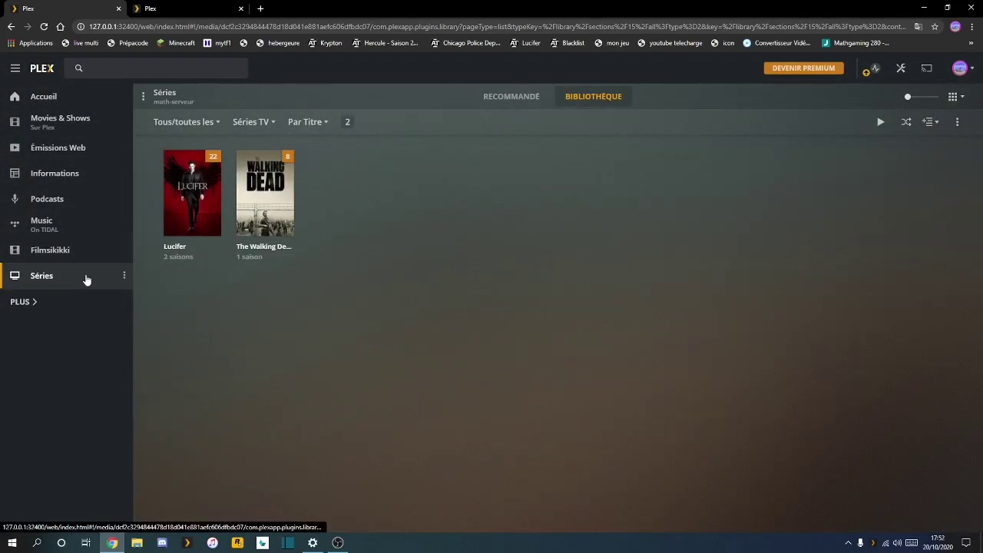
View the play history of Lucifer and return to the Séries library.
click(213, 227)
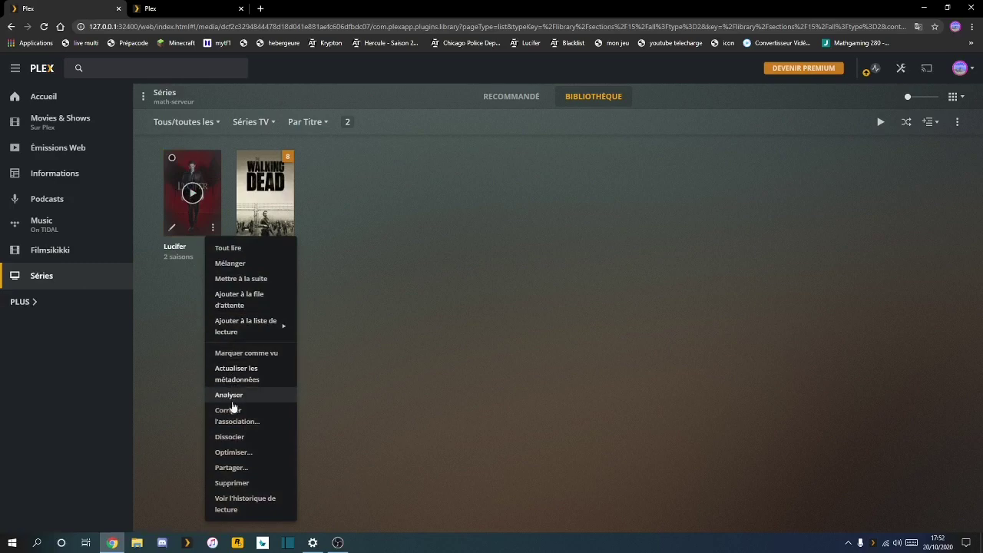
click(246, 507)
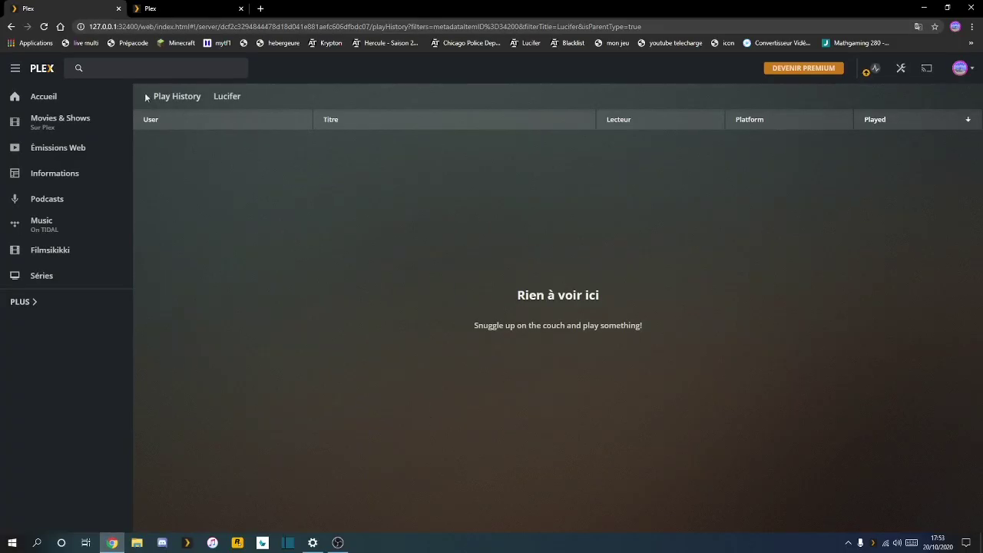
click(41, 275)
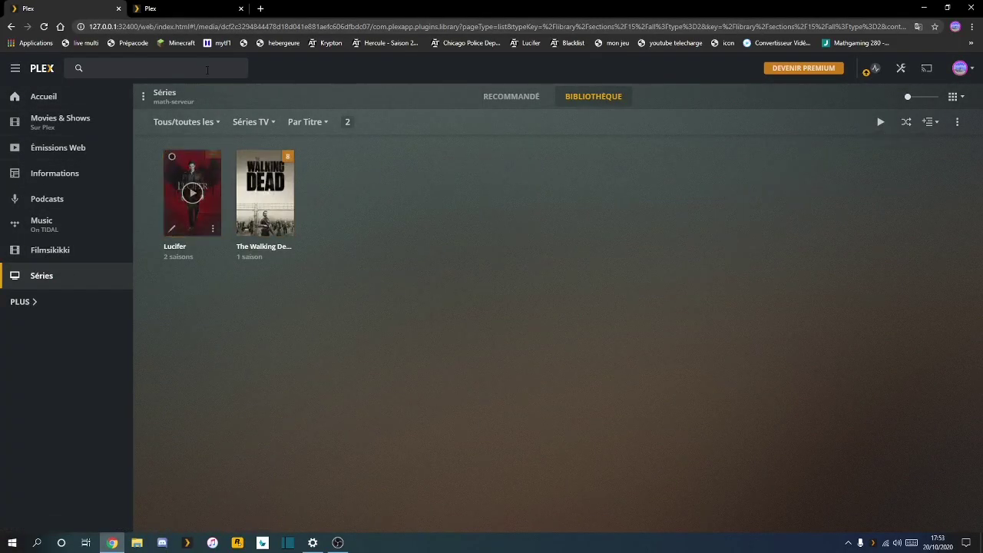
Go back to the Lucifer series page, expand its full summary, and review its rating, genres, seasons and actors.
click(176, 10)
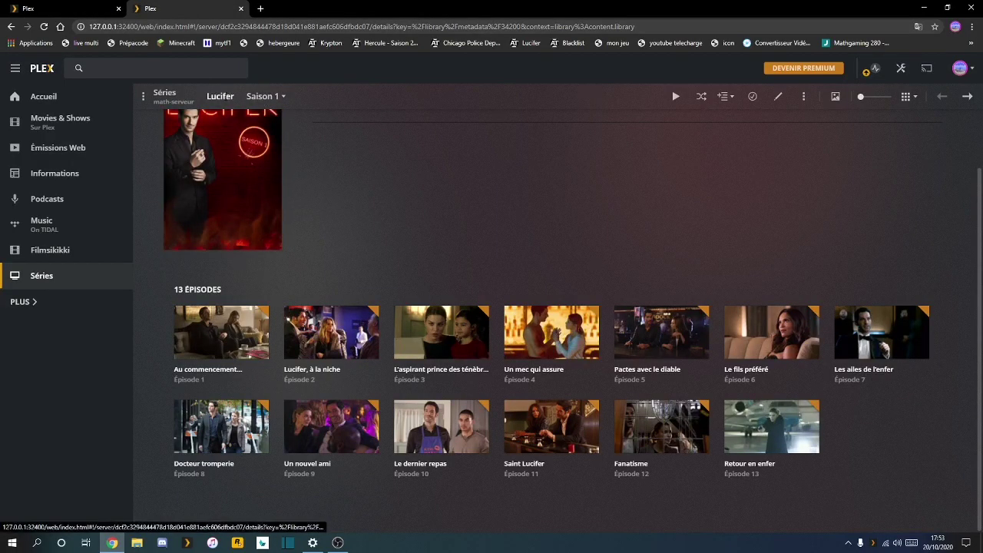
click(220, 96)
scroll(252, 256, down, 2)
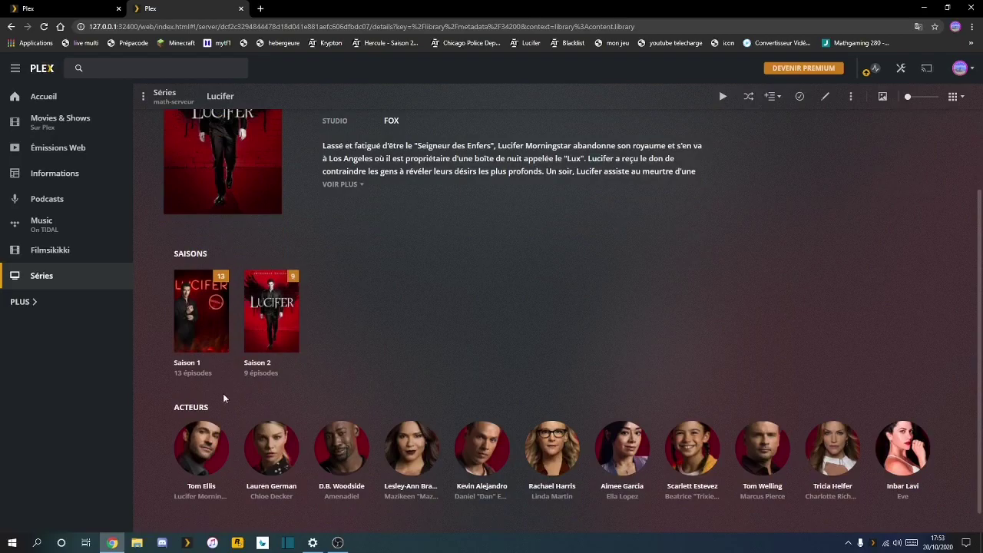
scroll(298, 280, up, 2)
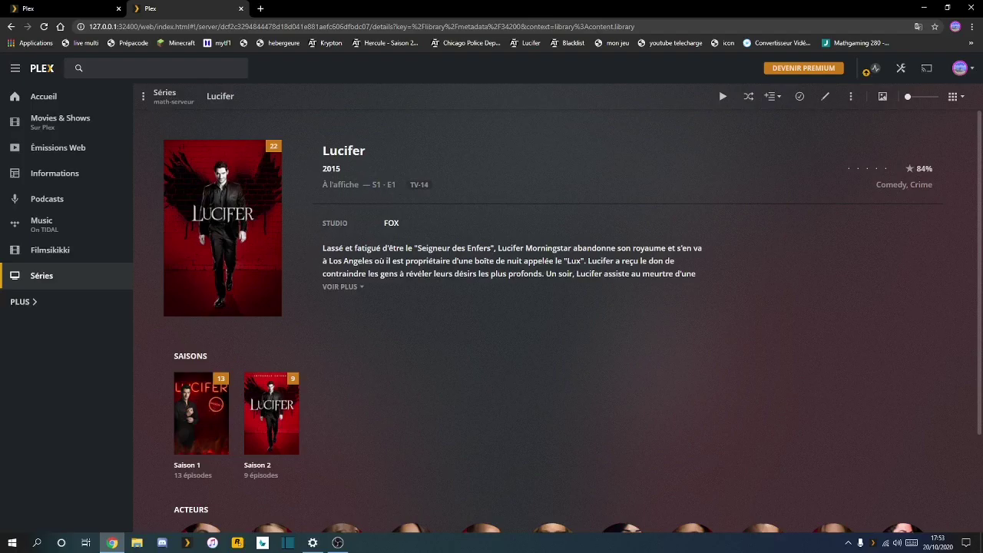
click(343, 286)
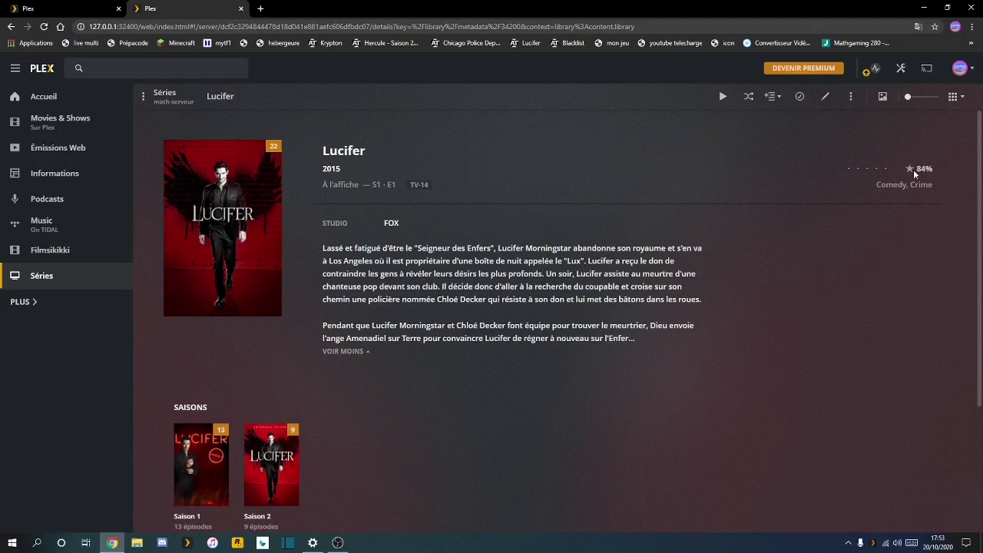
scroll(205, 384, down, 2)
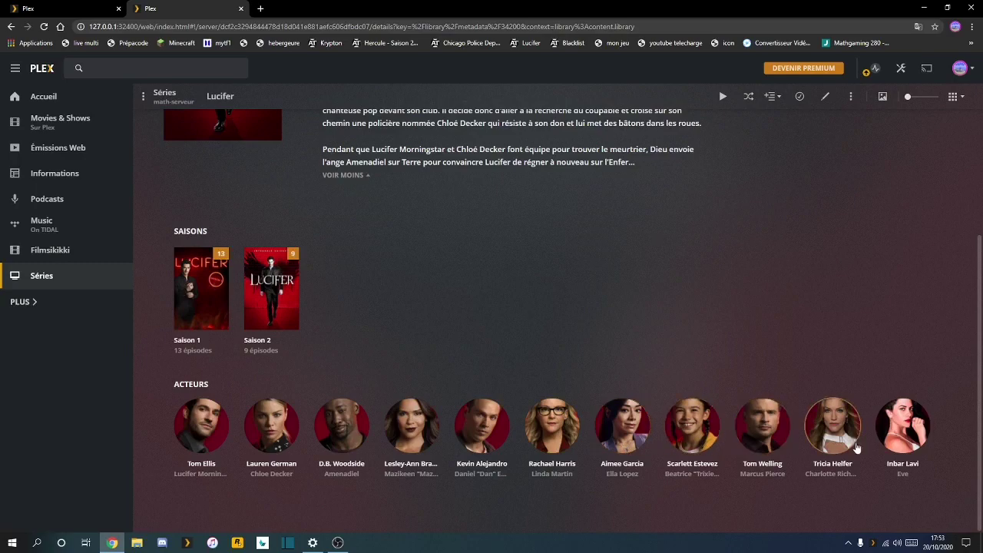
scroll(269, 461, up, 2)
scroll(256, 461, down, 2)
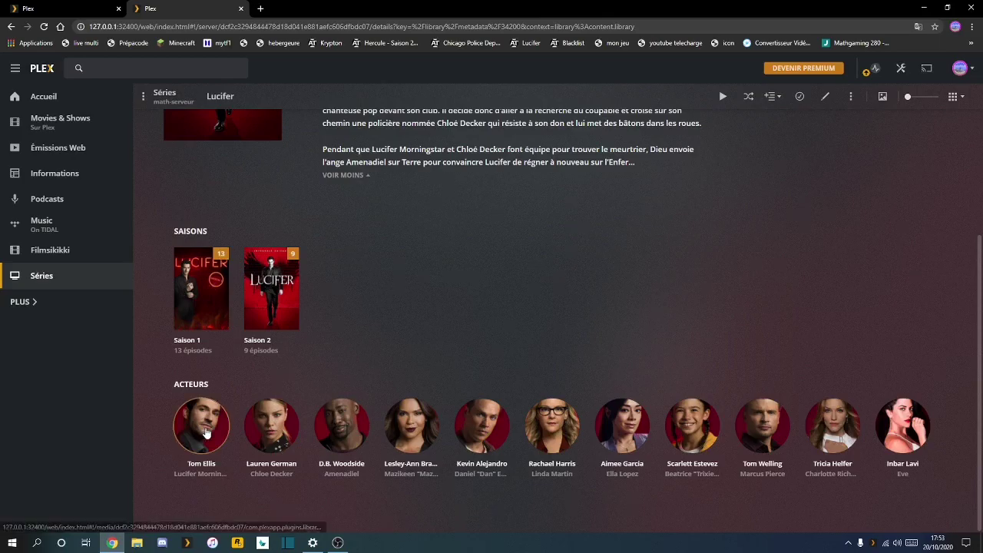
List the library's series featuring the actor Tom Ellis from Lucifer's cast, and return to the Lucifer page.
click(201, 430)
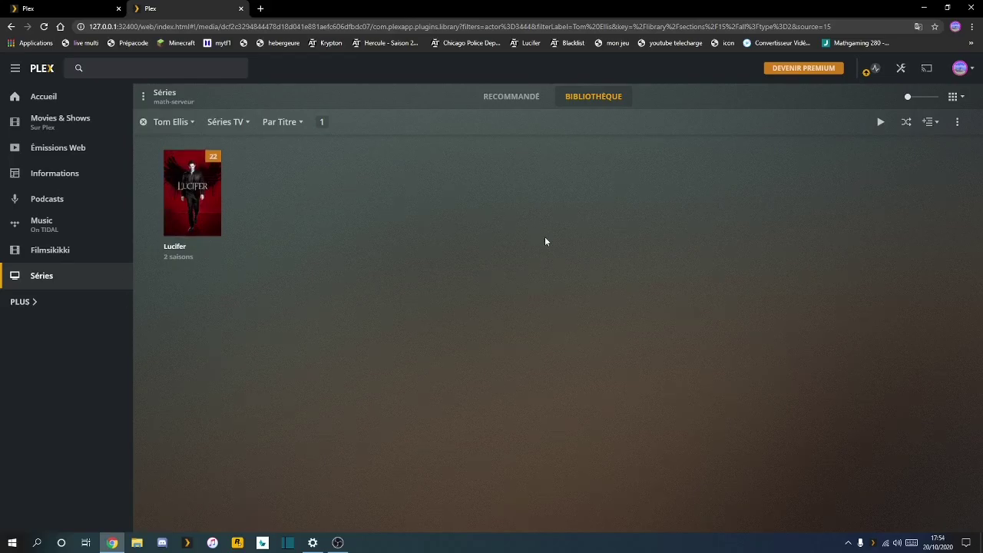
mouse_move(166, 193)
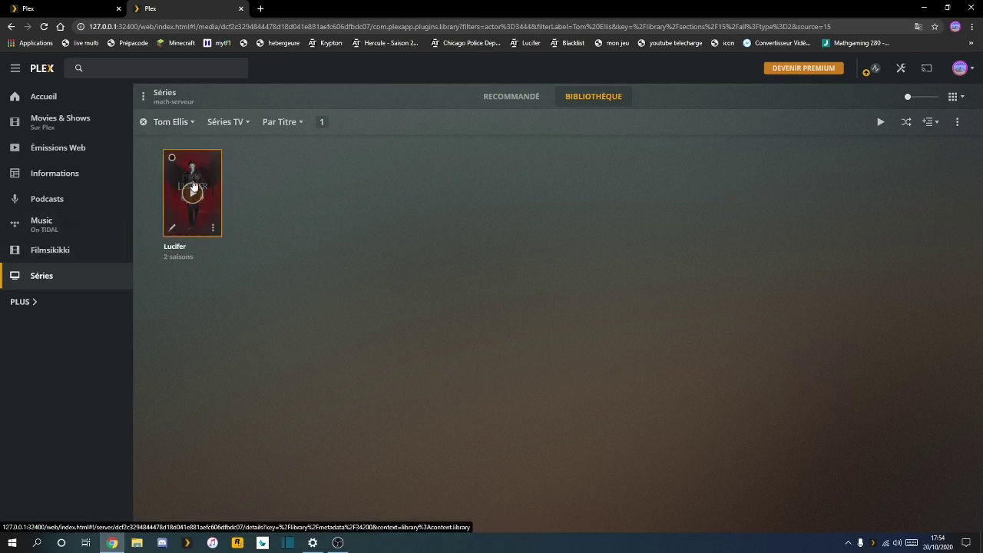
click(197, 169)
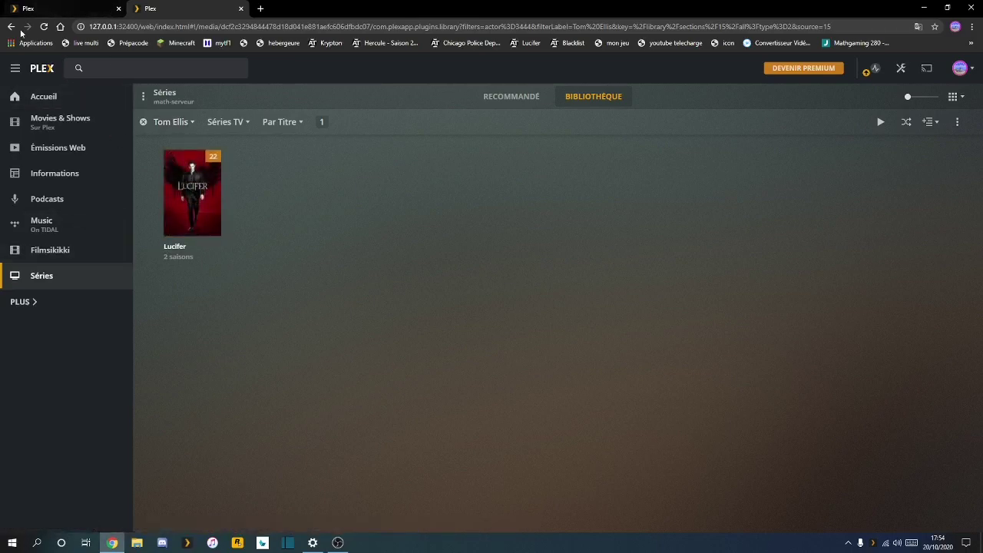
Open Saison 1 of Lucifer from the series page and show its list of episodes.
scroll(230, 303, down, 2)
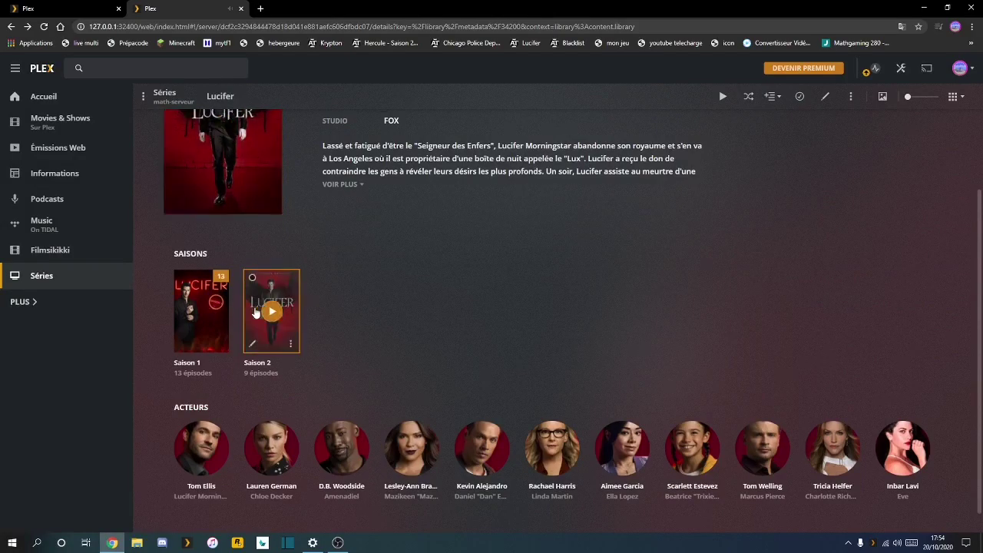
click(214, 291)
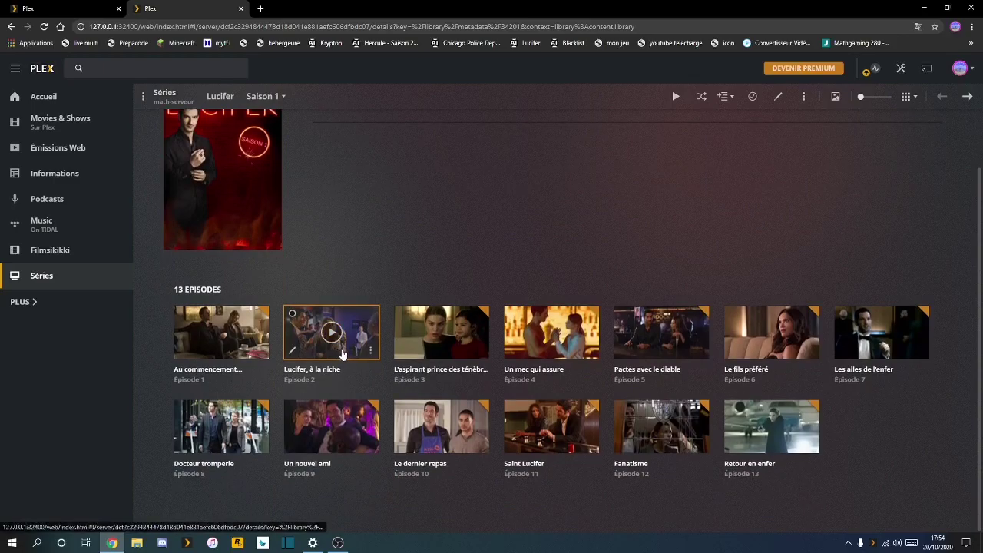
scroll(276, 323, down, 1)
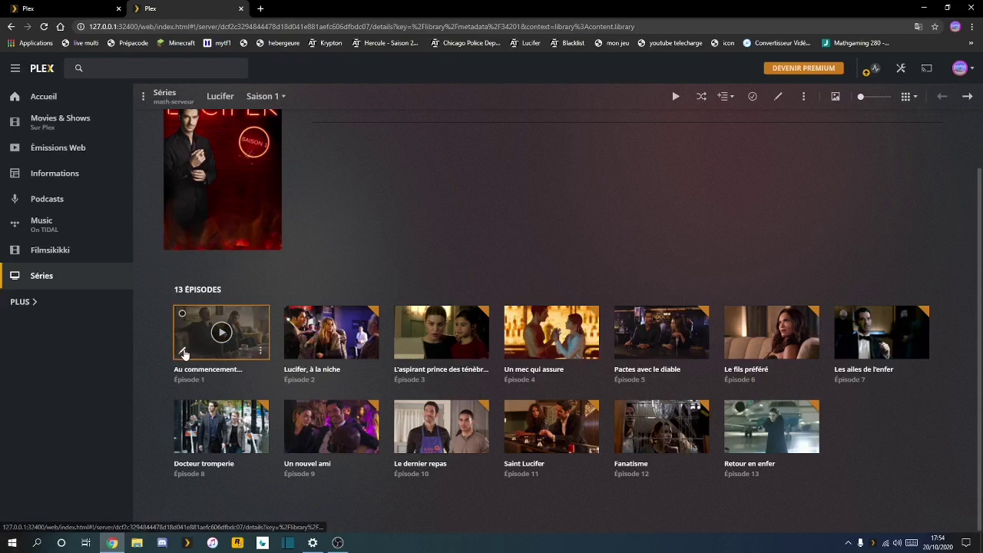
Examine the editable poster, background, media details, tags and general information of Lucifer's season 1 episode 1, plus the episode's available actions.
click(183, 350)
click(332, 179)
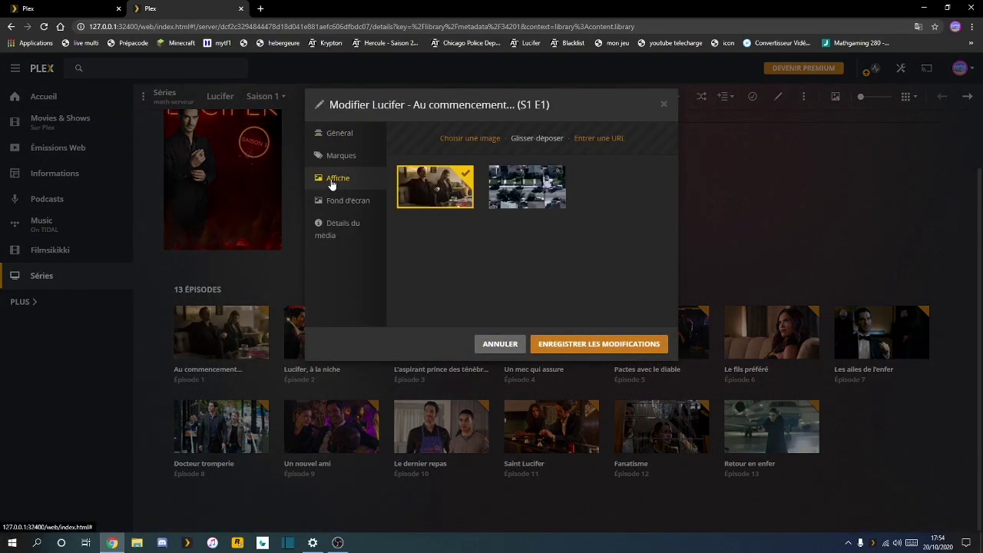
click(346, 201)
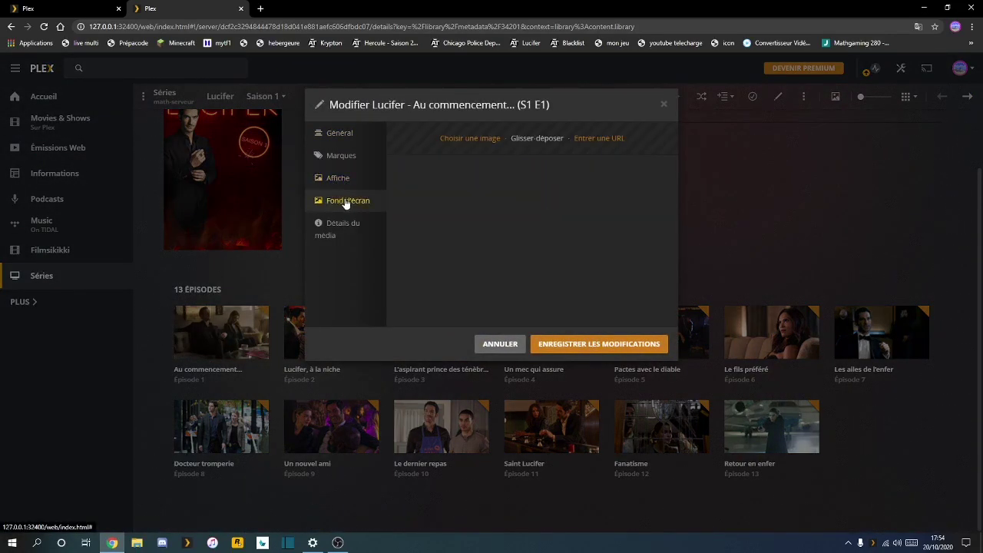
click(351, 179)
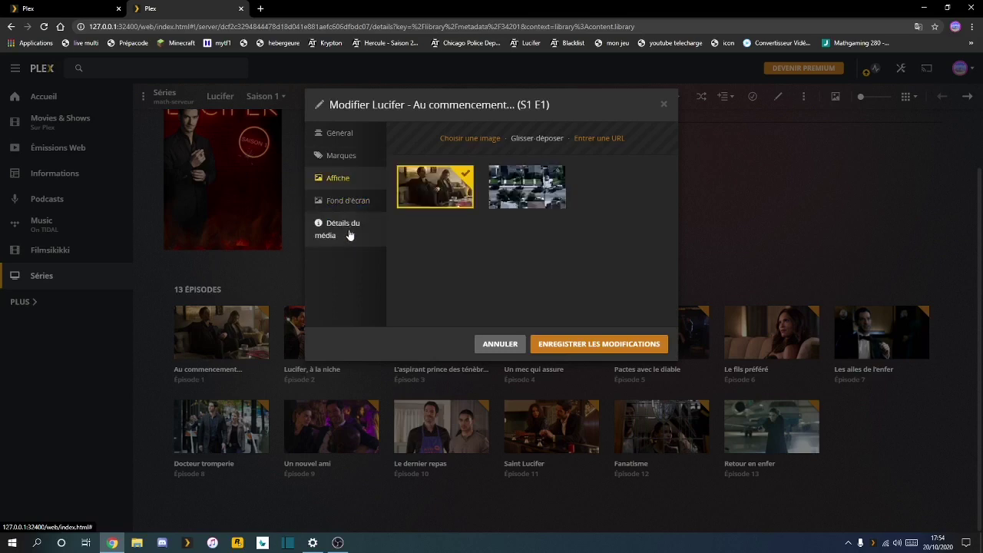
click(347, 230)
click(342, 156)
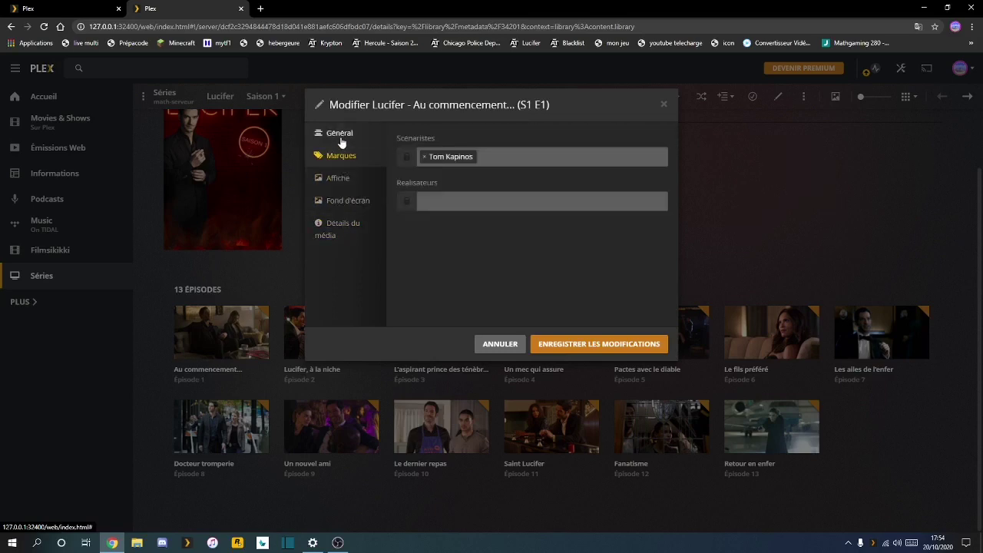
click(341, 136)
scroll(523, 229, down, 1)
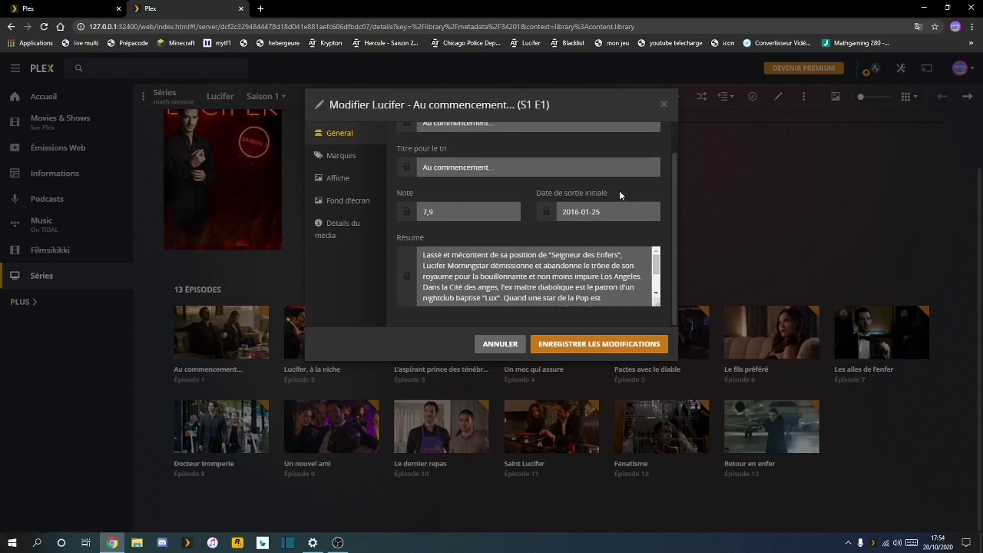
click(665, 110)
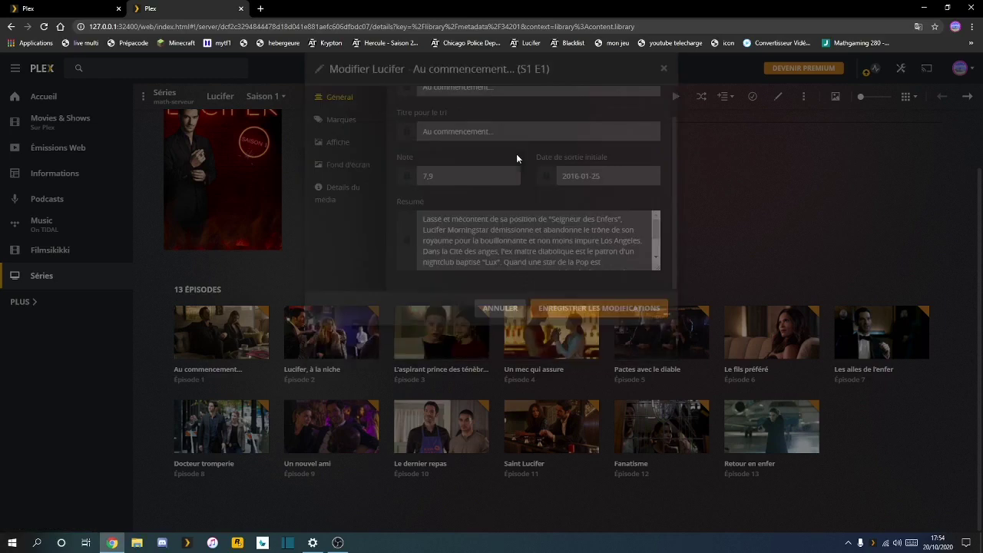
click(259, 350)
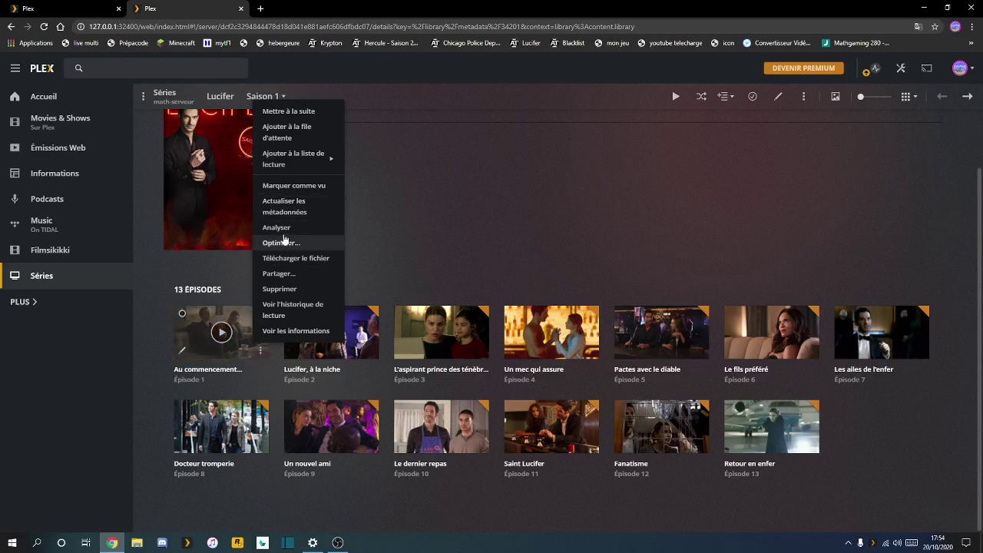
click(423, 268)
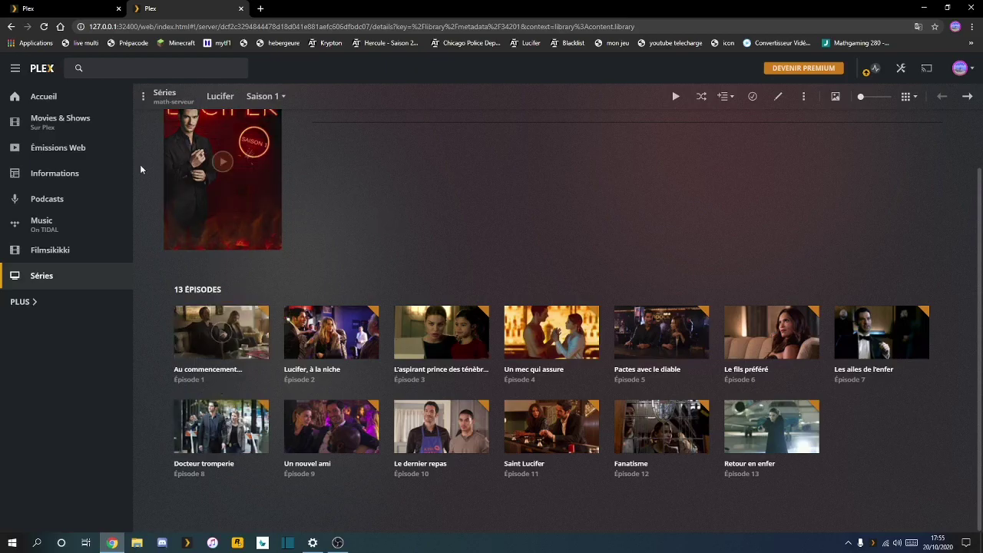
Review the actions available for the whole Séries library and those for the Lucifer series within it.
click(164, 93)
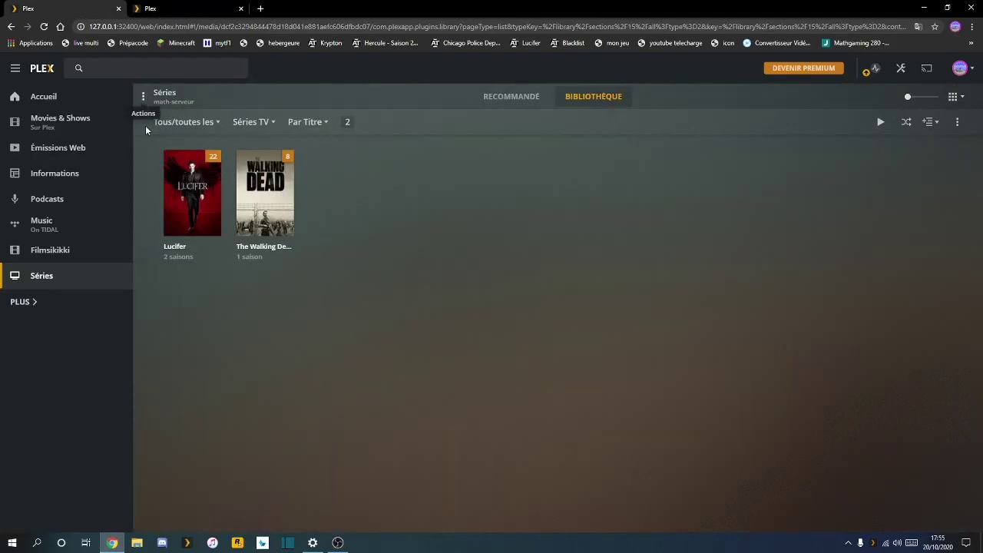
click(123, 276)
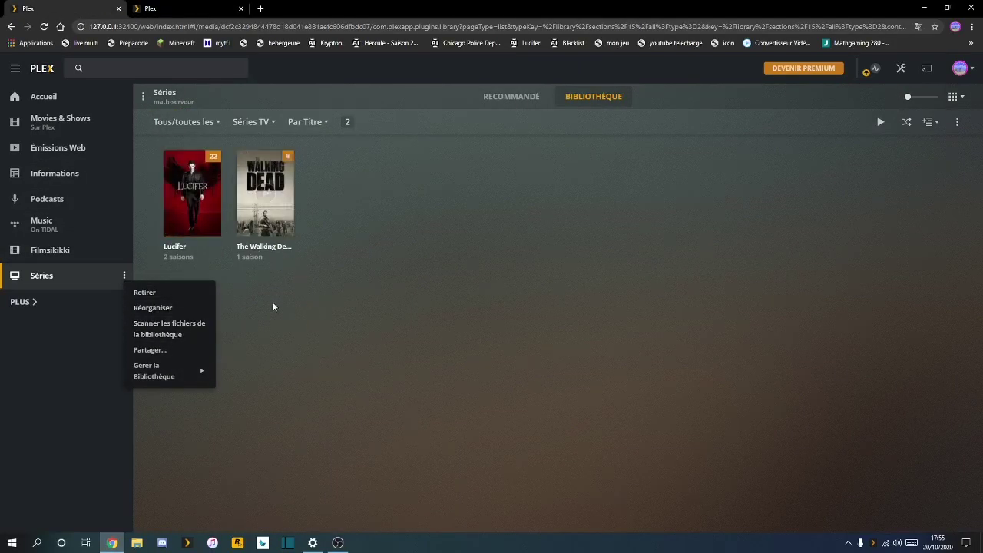
click(211, 250)
click(214, 229)
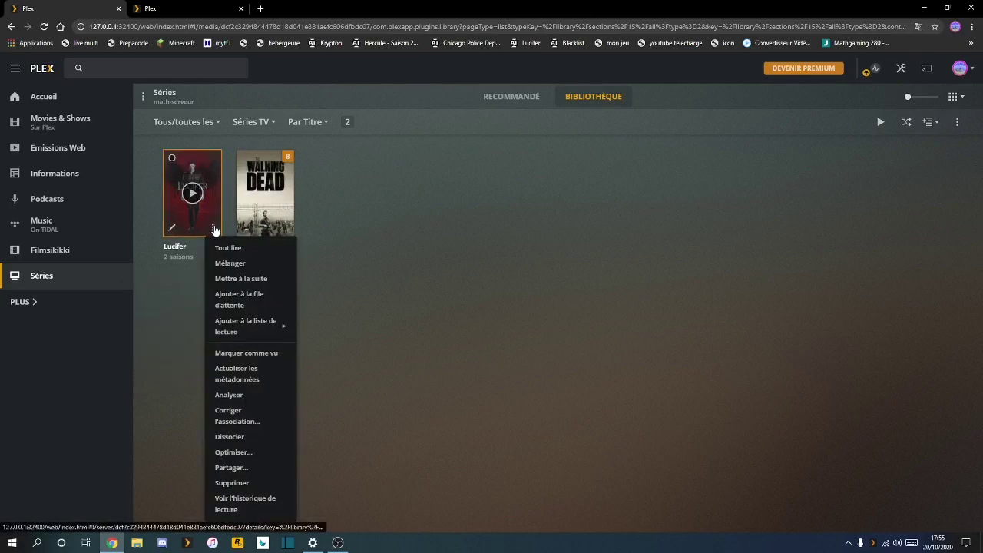
click(188, 211)
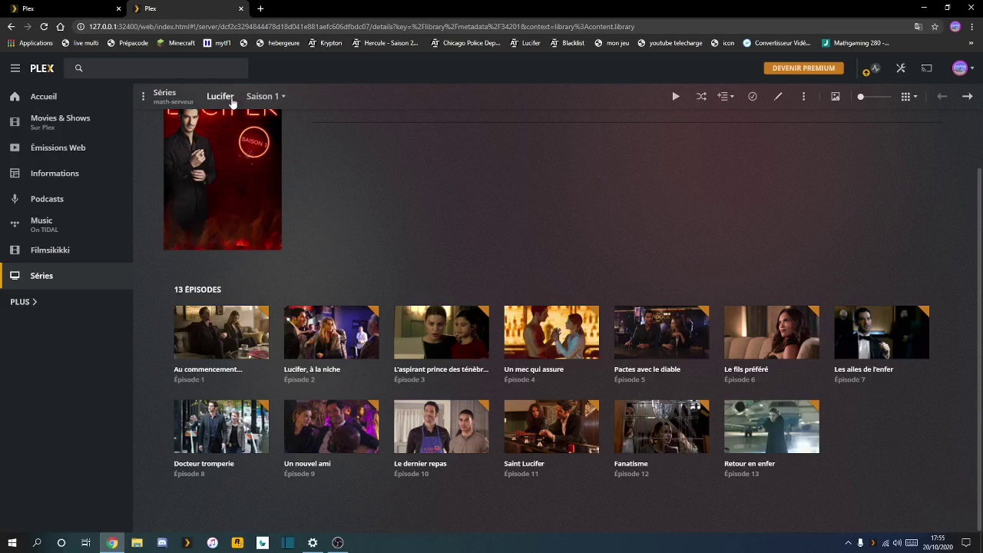
Return to the Lucifer series page and review the actions available for Saison 1 and for the series itself.
click(227, 97)
click(220, 447)
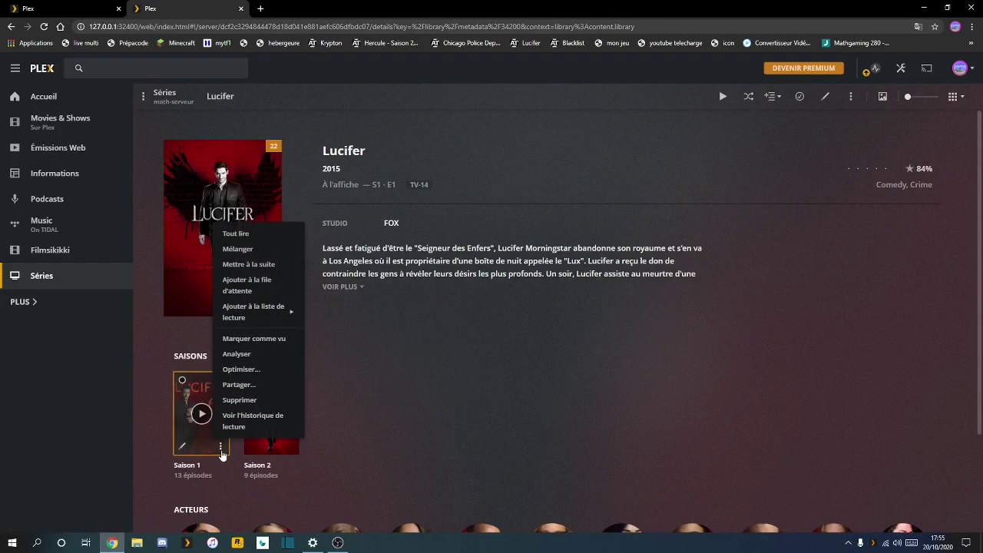
click(347, 456)
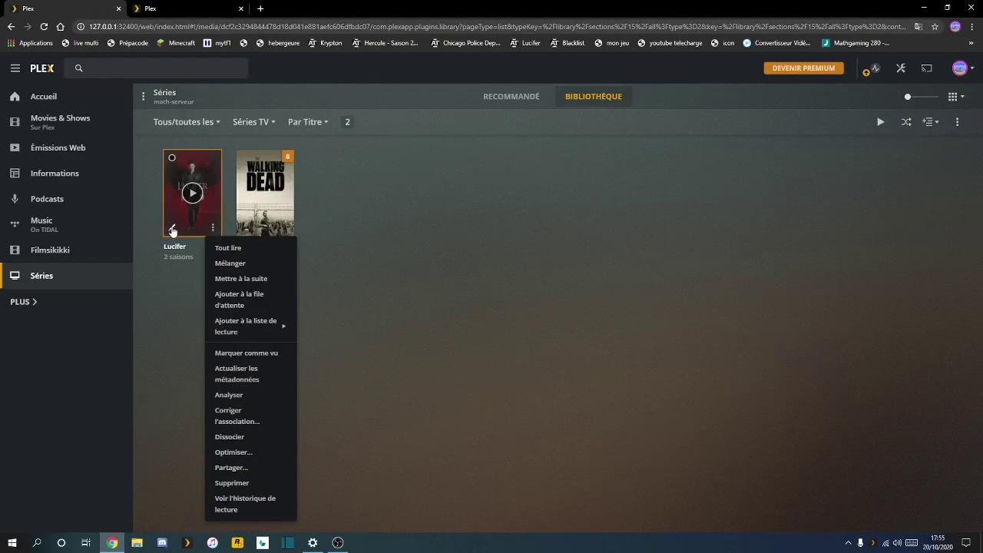
click(184, 9)
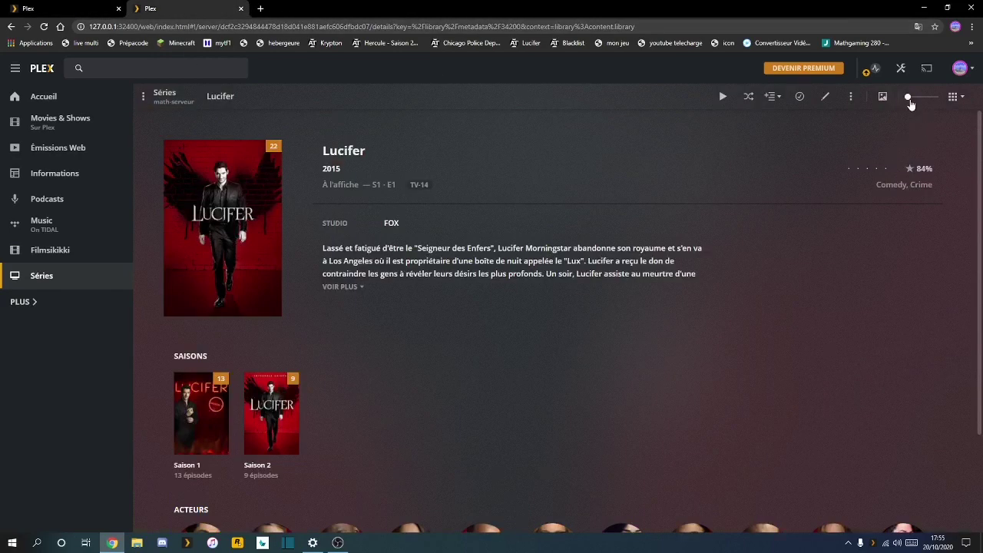
click(854, 97)
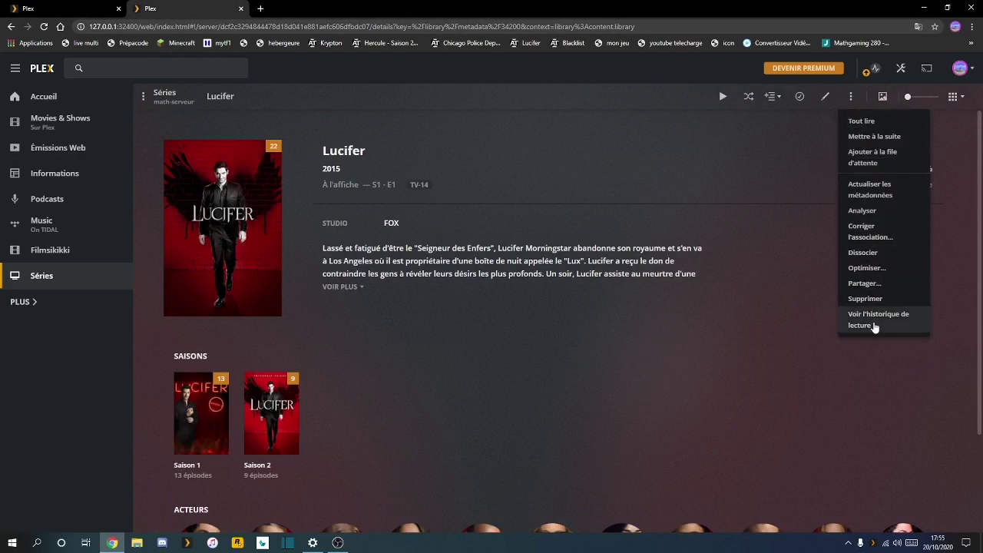
click(864, 188)
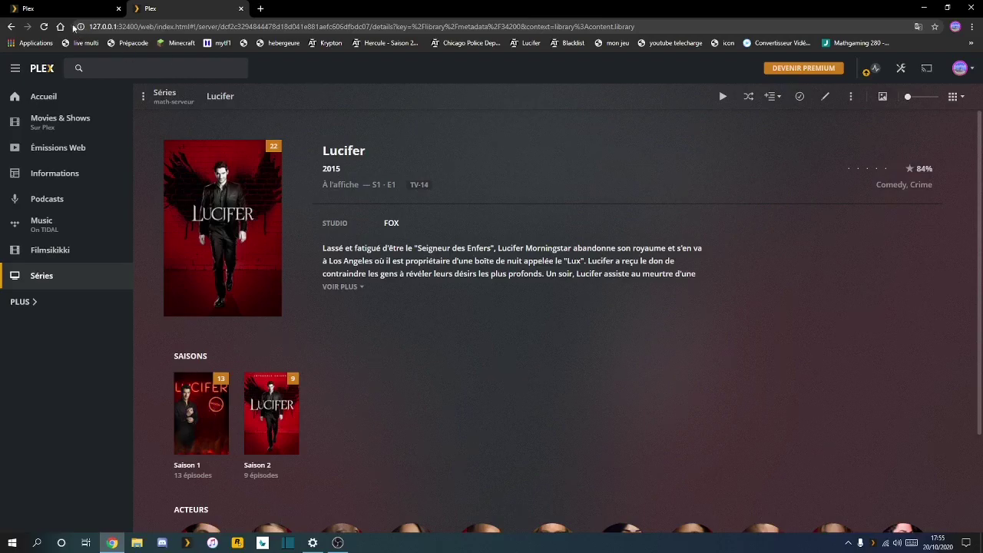
Close the second Plex page showing Lucifer and minimise the browser to reveal the desktop.
click(241, 9)
click(367, 247)
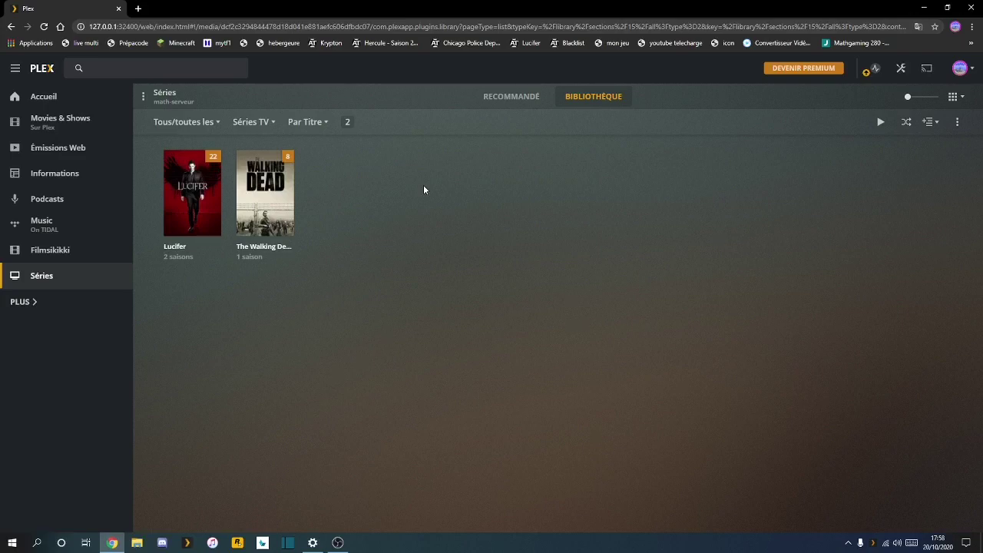
click(924, 7)
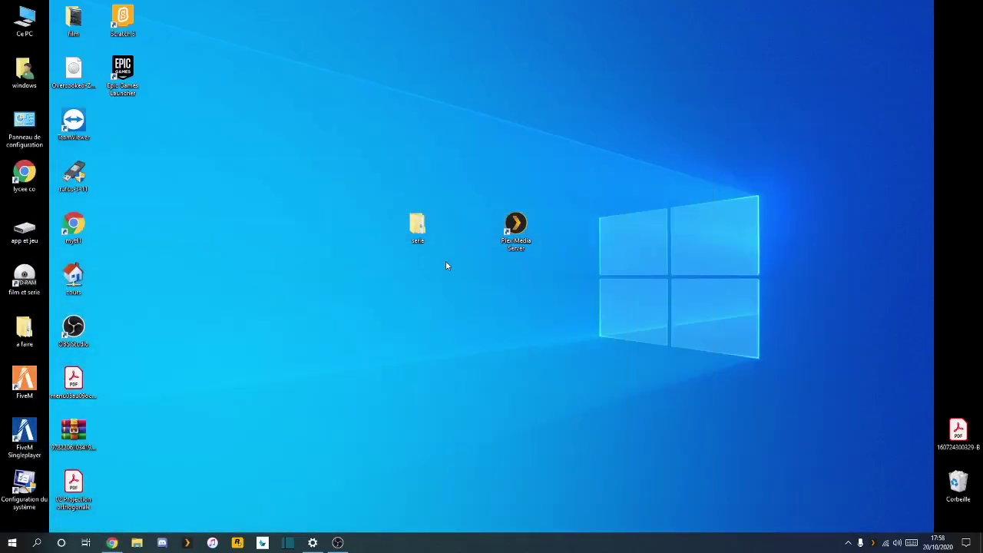
Move the serie folder directly above the Plex Media Server shortcut on the desktop, and switch to OBS.
drag(430, 239, 498, 180)
drag(417, 176, 513, 178)
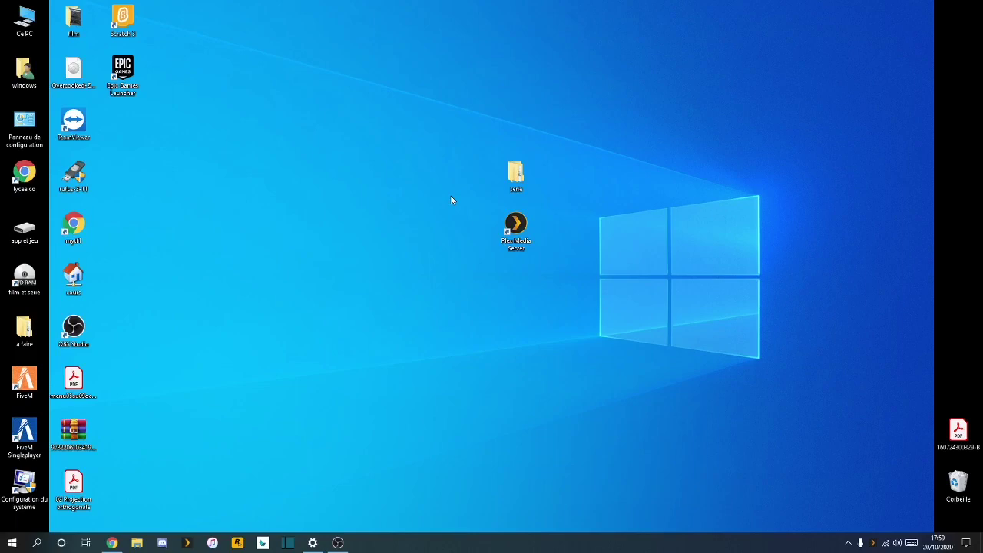
click(338, 542)
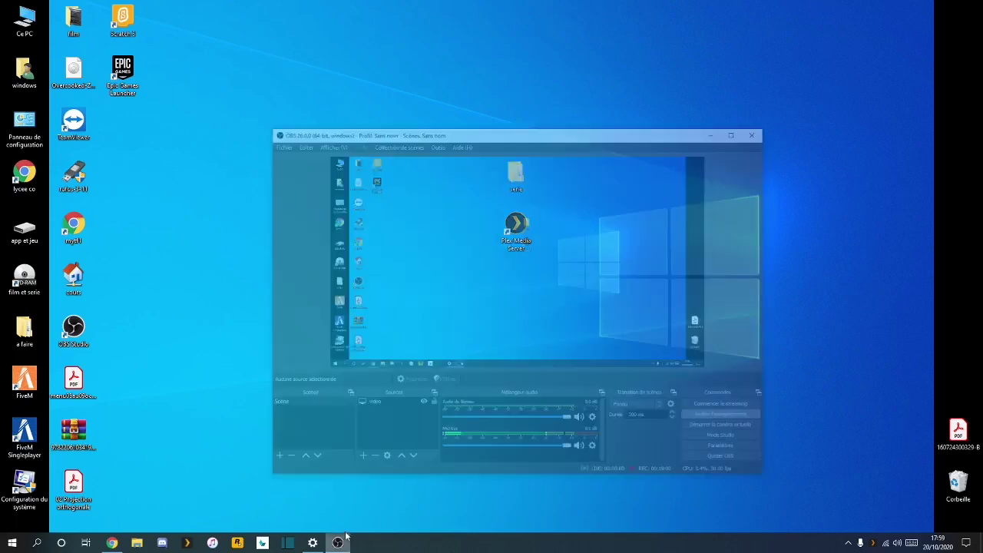